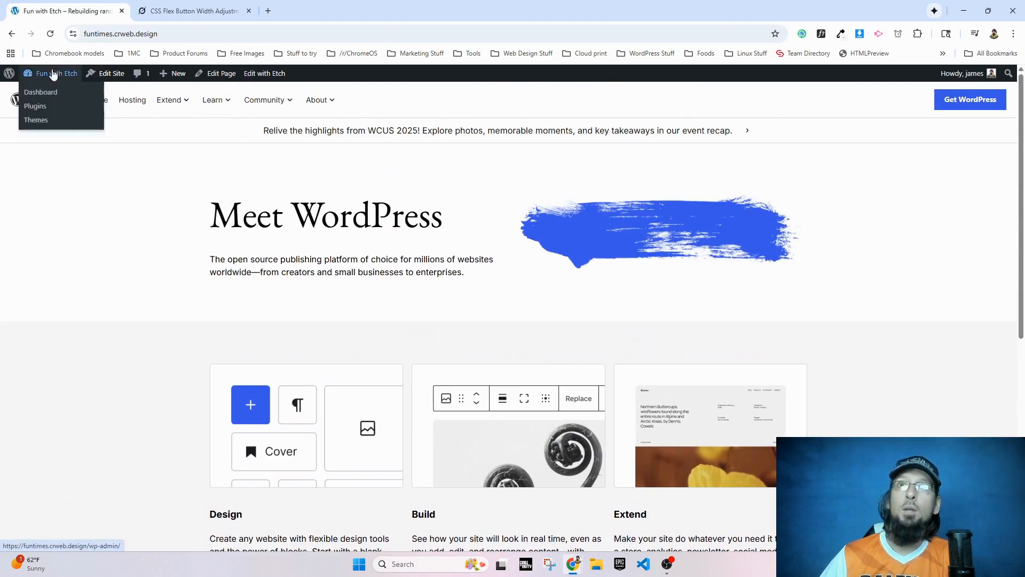
# Step: Launch Etch from the WordPress dashboard and create a Single Page template under Pages & Posts
pyautogui.click(57, 73)
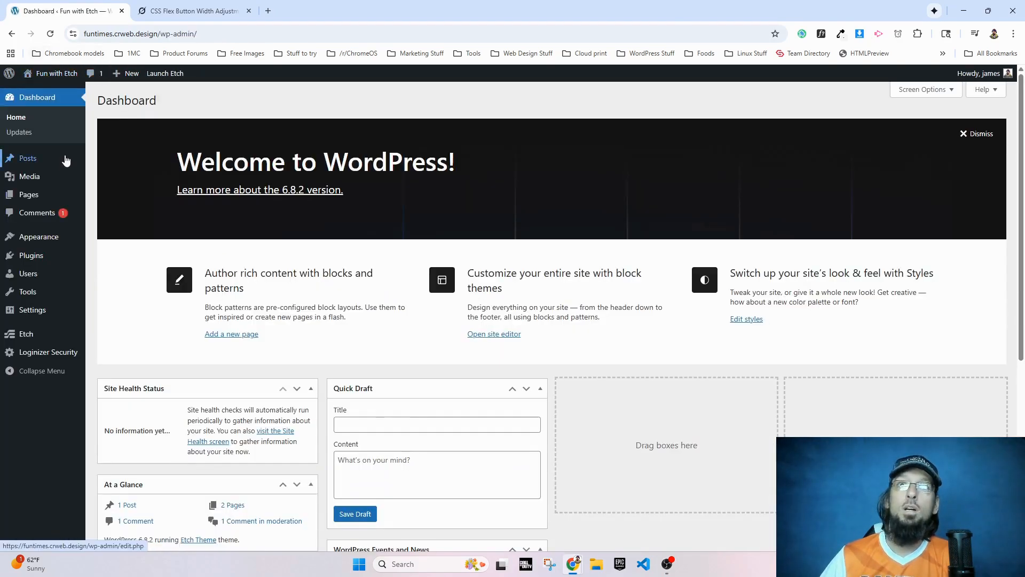
pyautogui.click(167, 73)
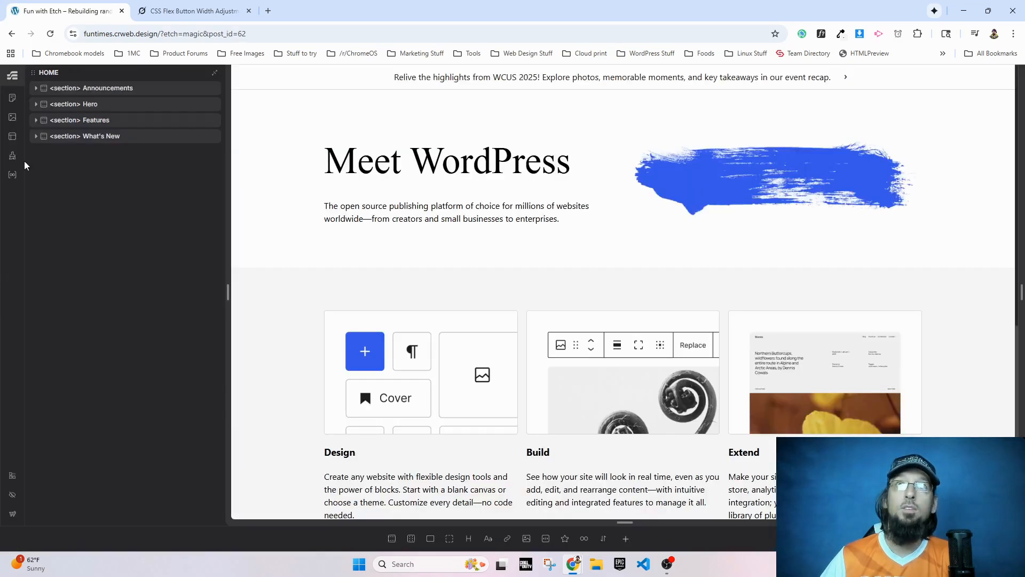
pyautogui.click(13, 136)
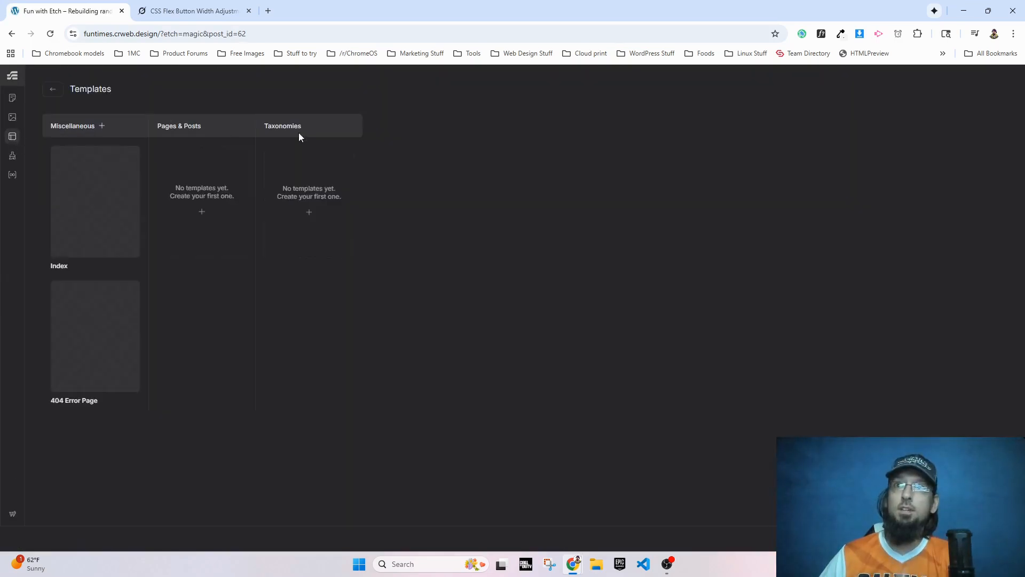
pyautogui.click(202, 212)
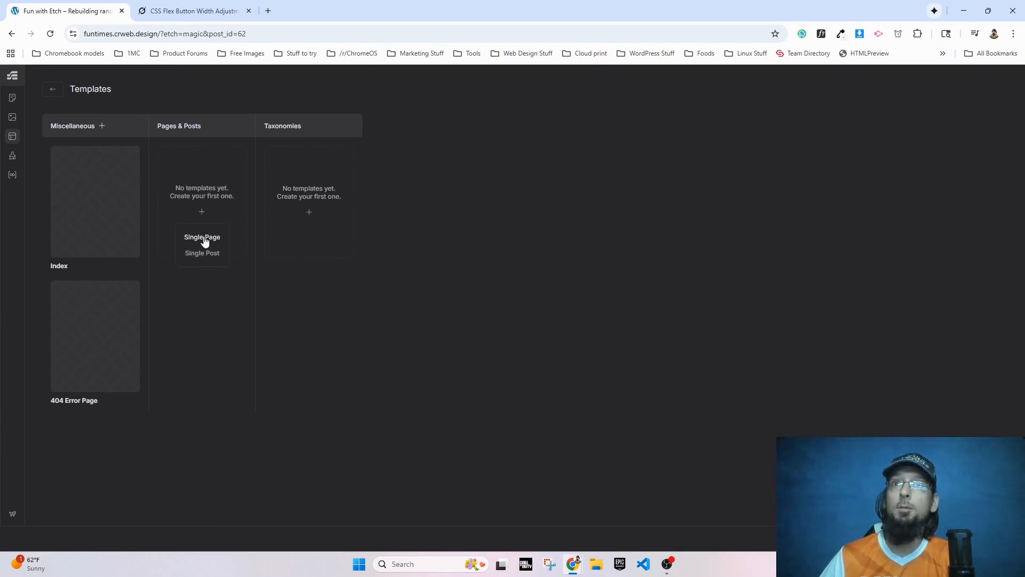
pyautogui.click(204, 238)
pyautogui.click(200, 196)
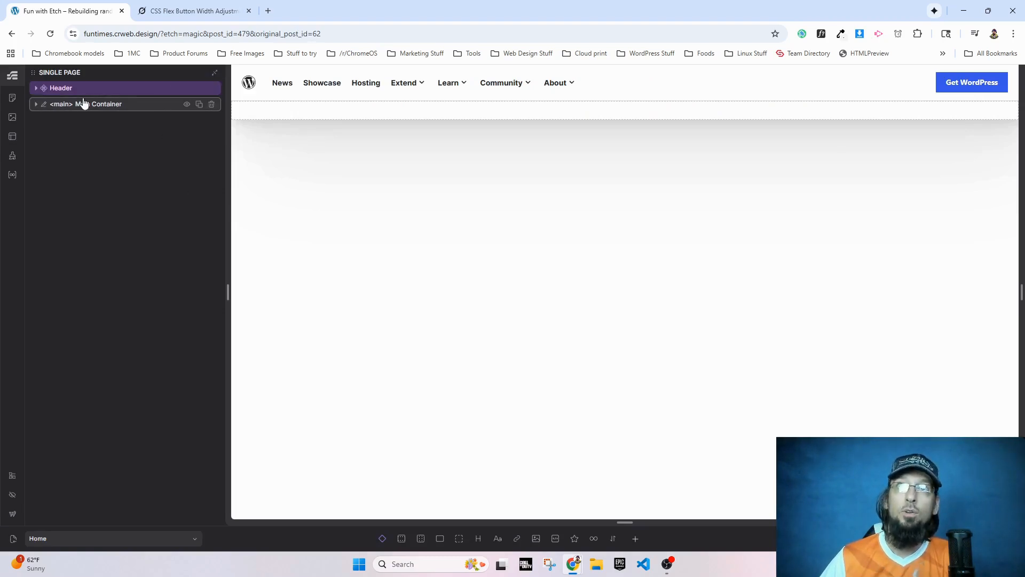
# Step: Delete the existing Header component from the Single Page template
pyautogui.click(211, 91)
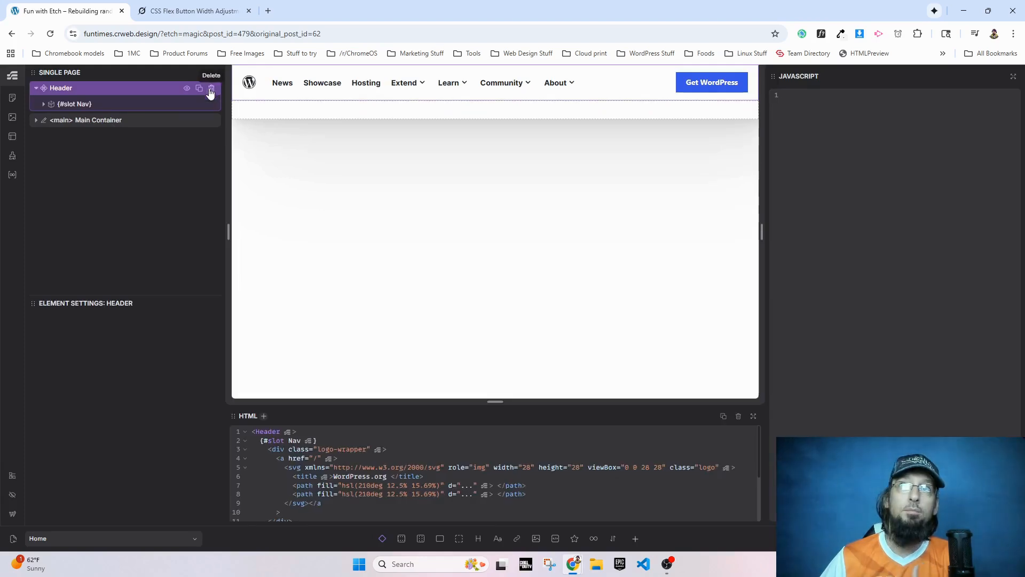
pyautogui.click(211, 91)
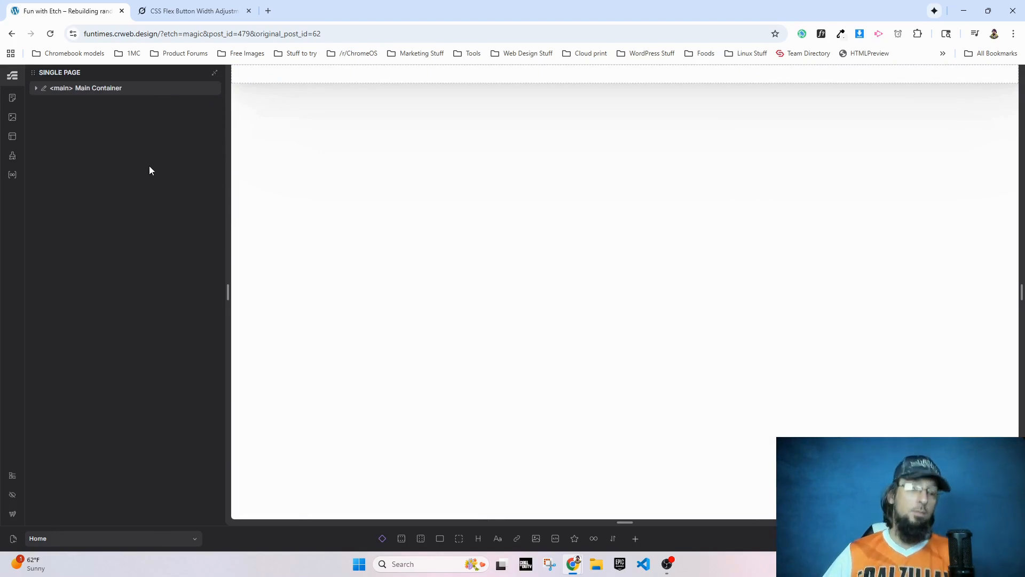
# Step: Open docs.etchwp.com in a new browser tab and go to the Basic Nav page of the dynamic elements documentation
pyautogui.click(269, 11)
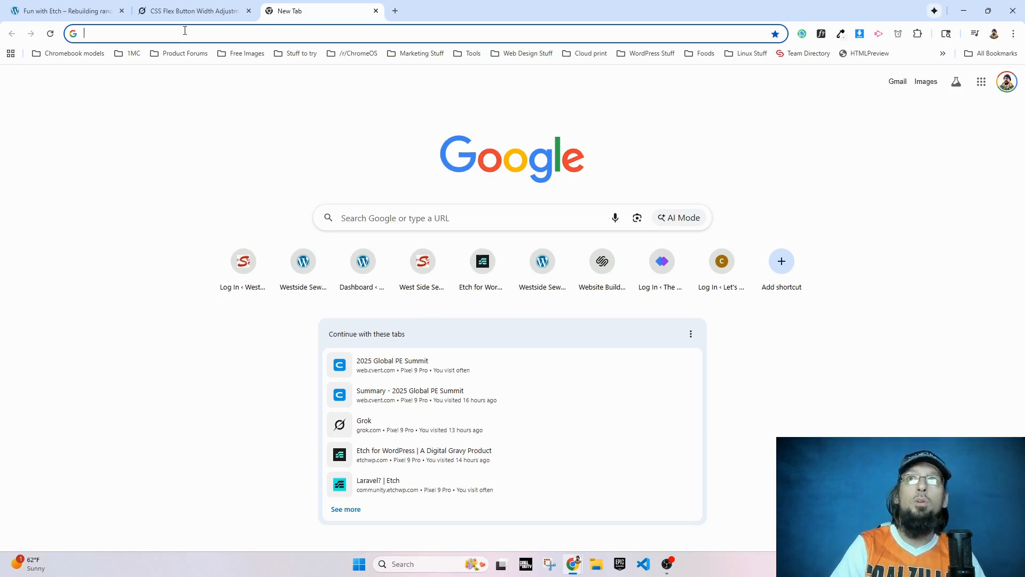
pyautogui.write('docs.etchwp.com')
pyautogui.press('Return')
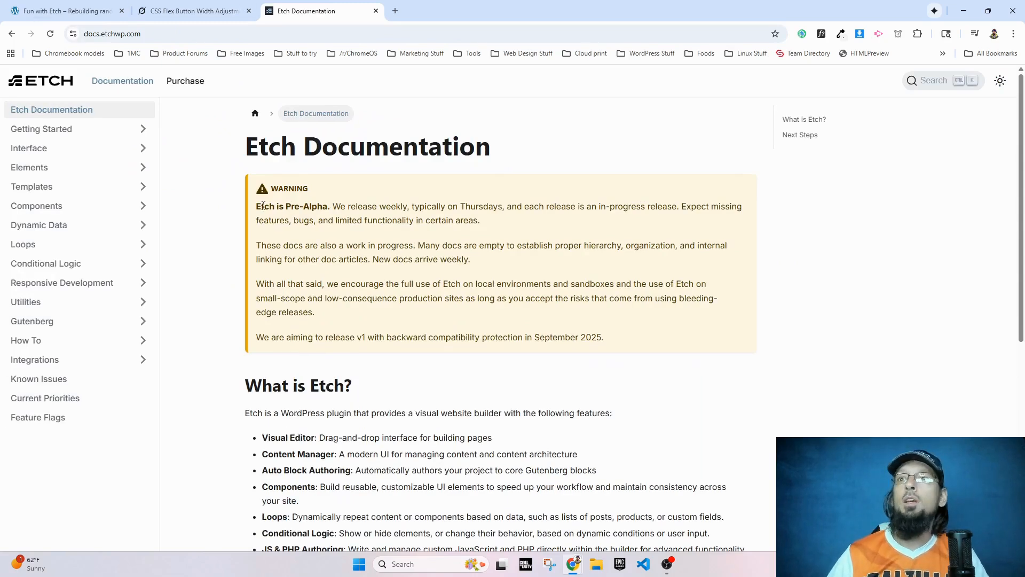
pyautogui.click(26, 176)
pyautogui.click(44, 207)
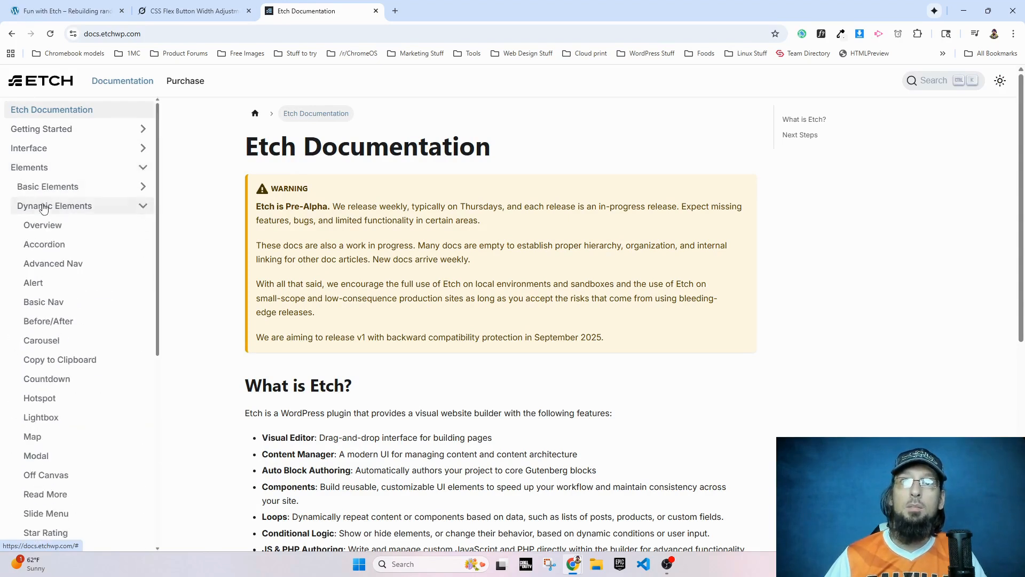
pyautogui.click(52, 305)
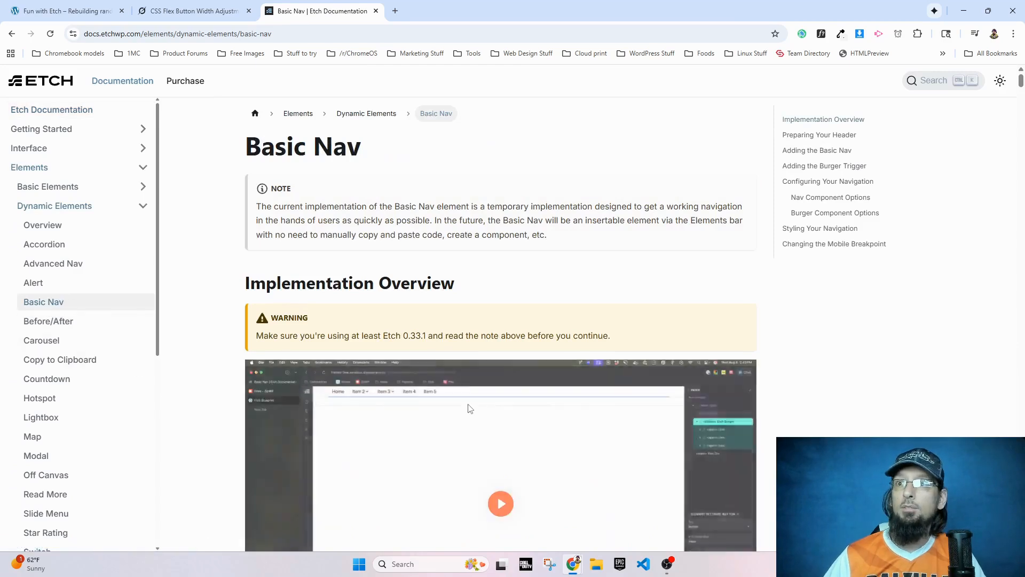
# Step: Find the Adding the Basic Nav section in the documentation and copy its Nav HTML code
pyautogui.scroll(-7, 415, 231)
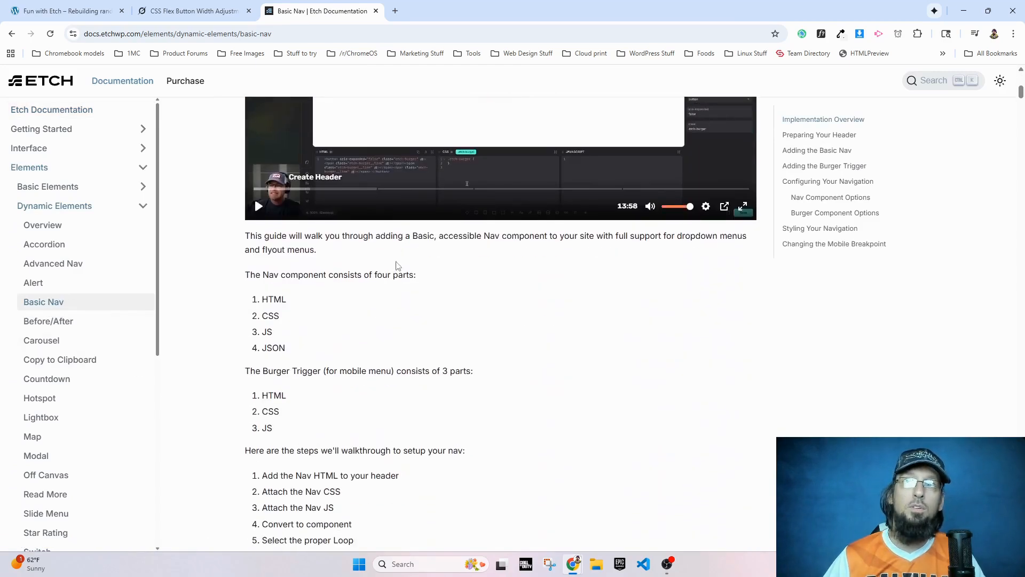
pyautogui.scroll(-13, 397, 266)
pyautogui.scroll(12, 358, 335)
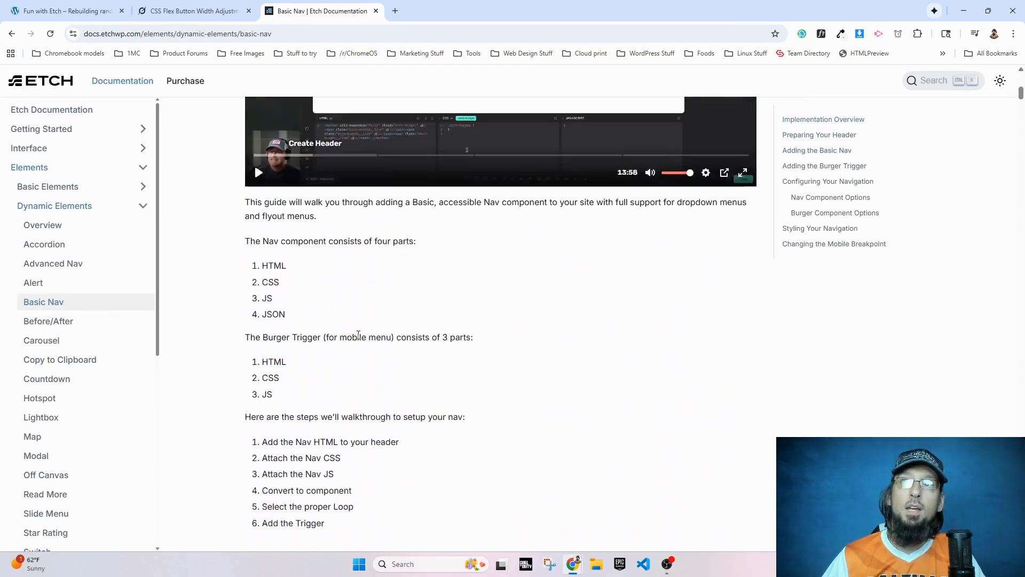
pyautogui.scroll(2, 358, 335)
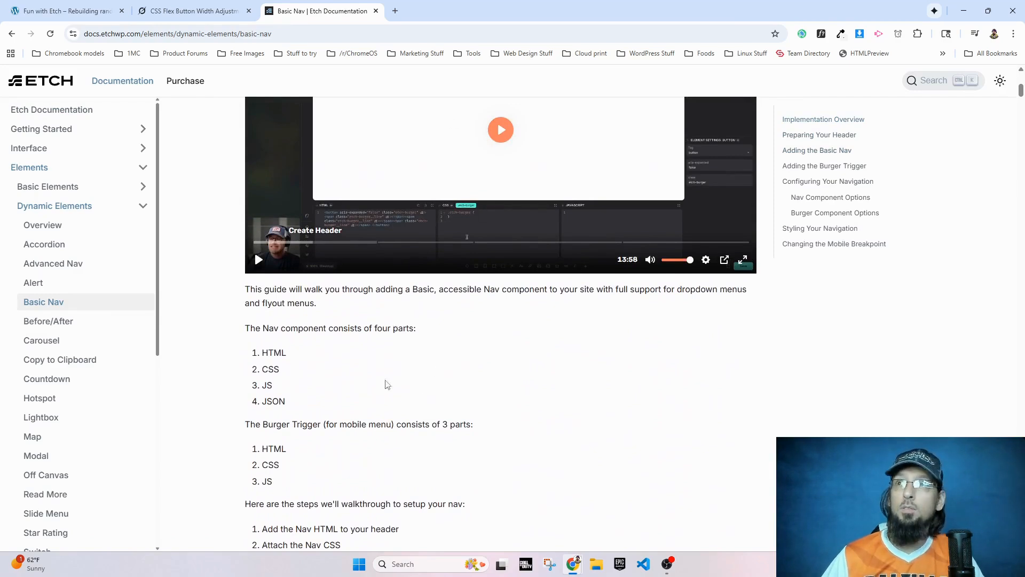
pyautogui.scroll(5, 385, 387)
pyautogui.scroll(-20, 374, 374)
pyautogui.scroll(3, 360, 343)
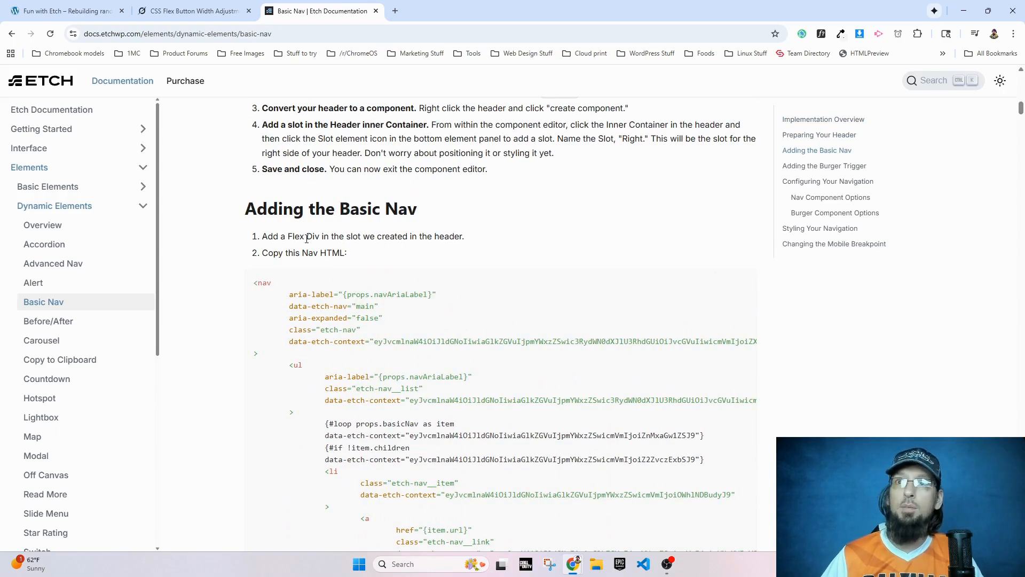
pyautogui.click(743, 290)
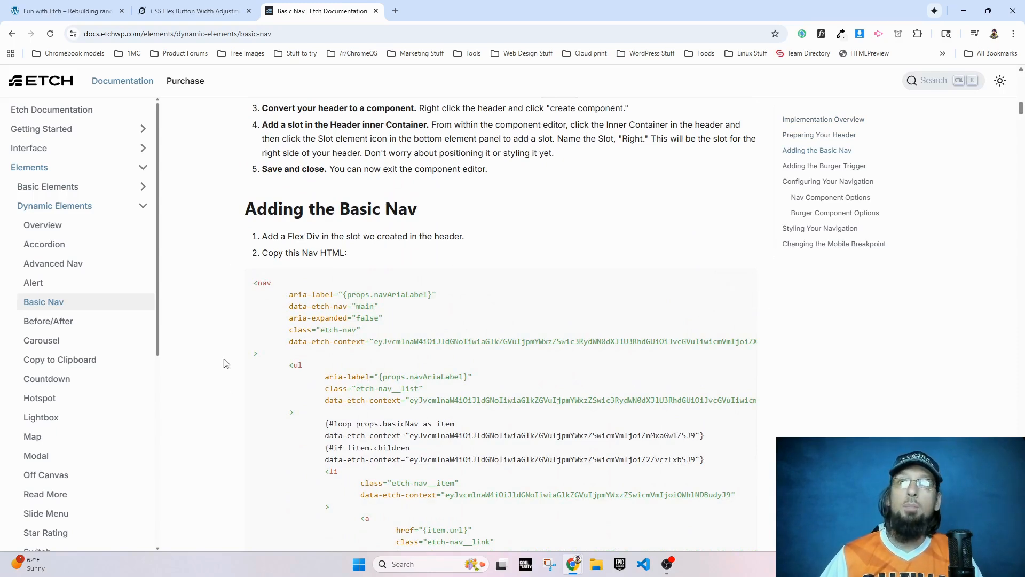
# Step: Back in Etch, add a section to the Single Page template, change its tag to header and rename it Header
pyautogui.click(53, 11)
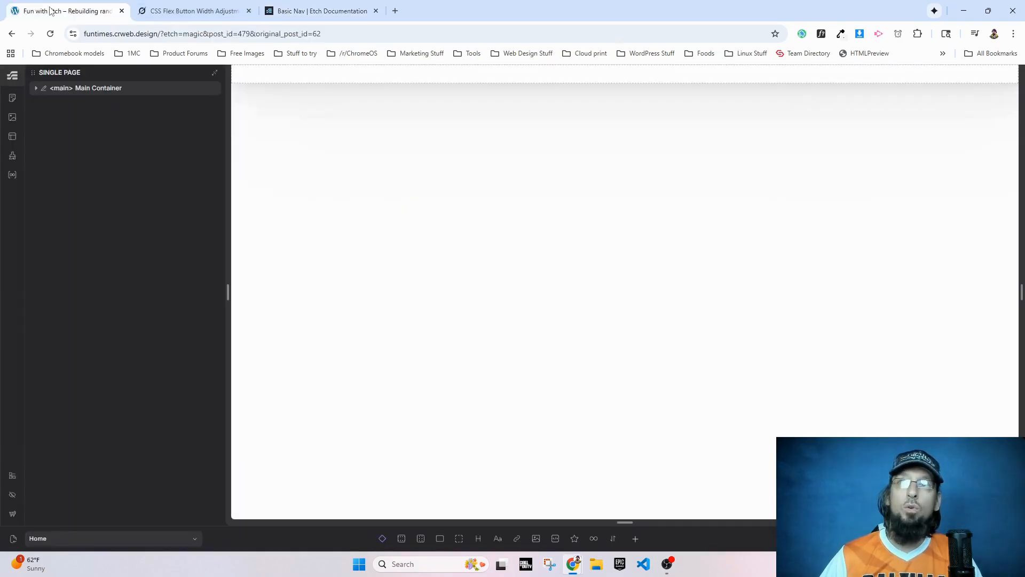
pyautogui.click(402, 538)
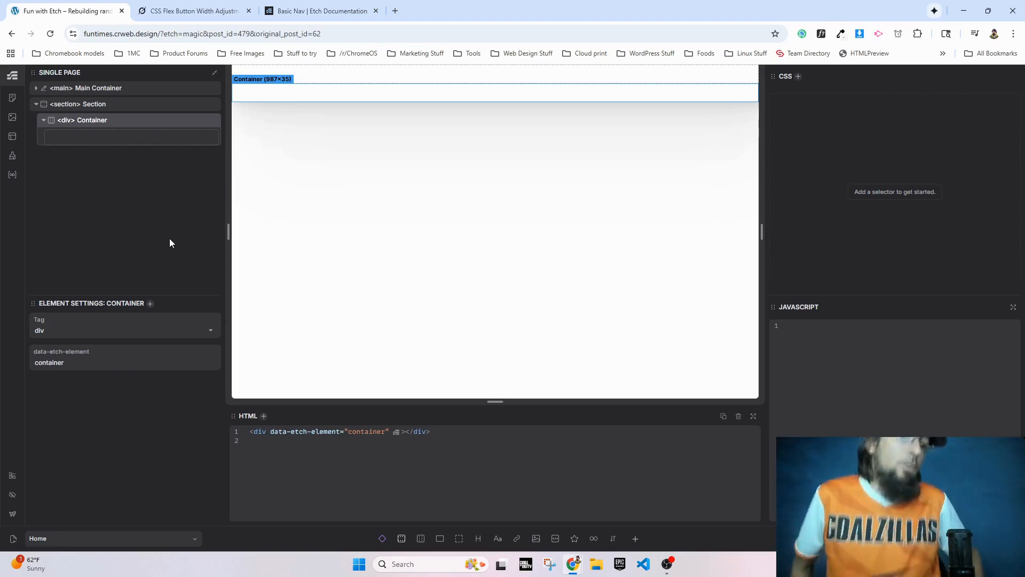
pyautogui.click(96, 104)
pyautogui.click(50, 331)
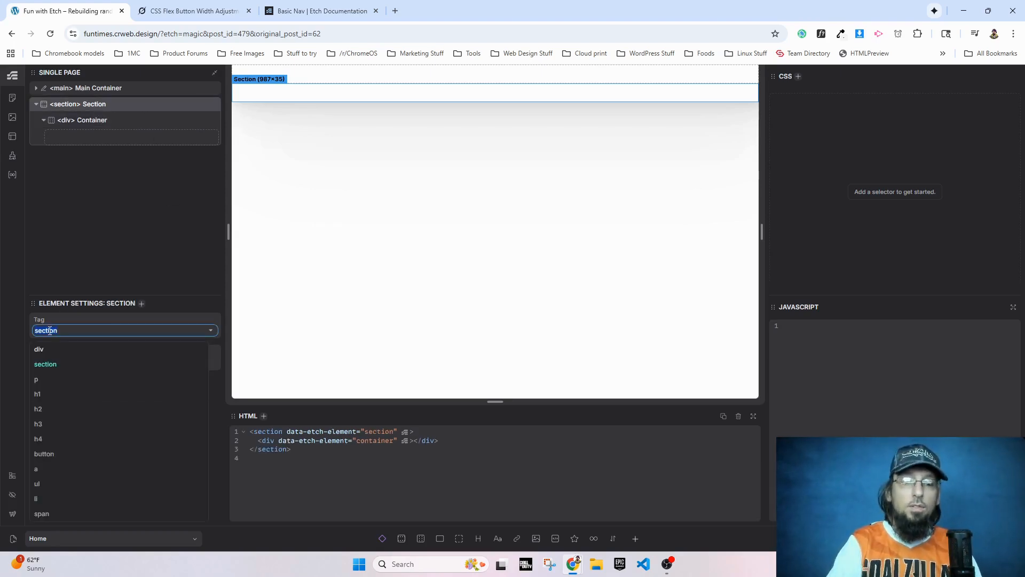
pyautogui.write('header')
pyautogui.press('Return')
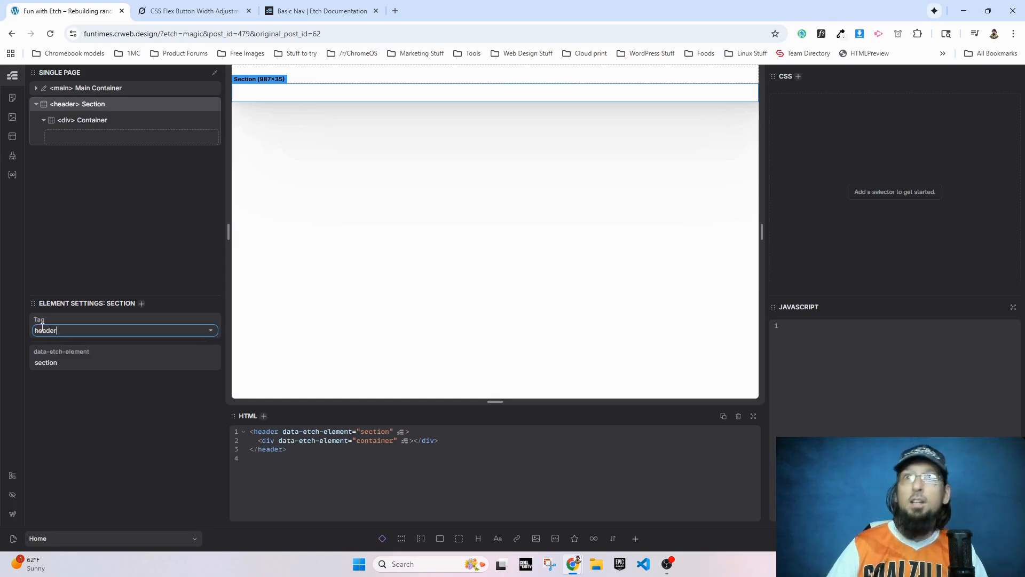
pyautogui.doubleClick(93, 104)
pyautogui.write('Header')
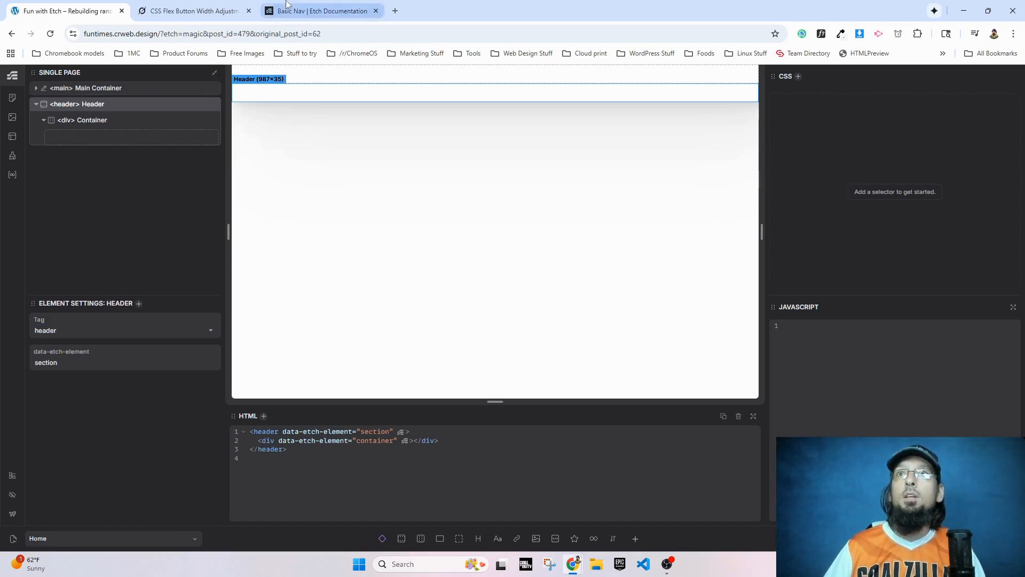
# Step: Consult the Preparing Your Header instructions in the Etch documentation, and delete the div container inside the template's Header element
pyautogui.click(316, 11)
pyautogui.scroll(7, 301, 364)
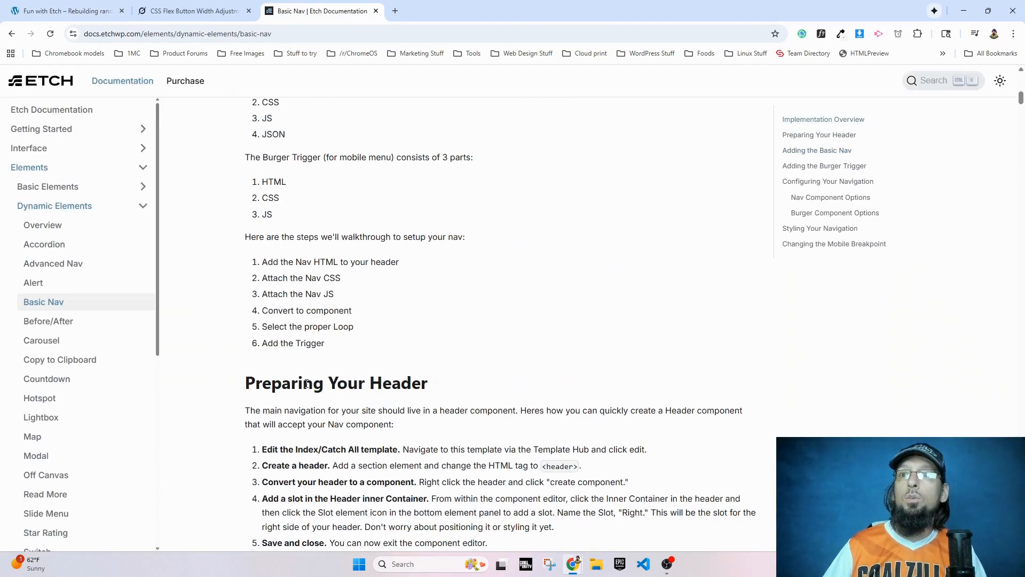
pyautogui.scroll(-1, 289, 429)
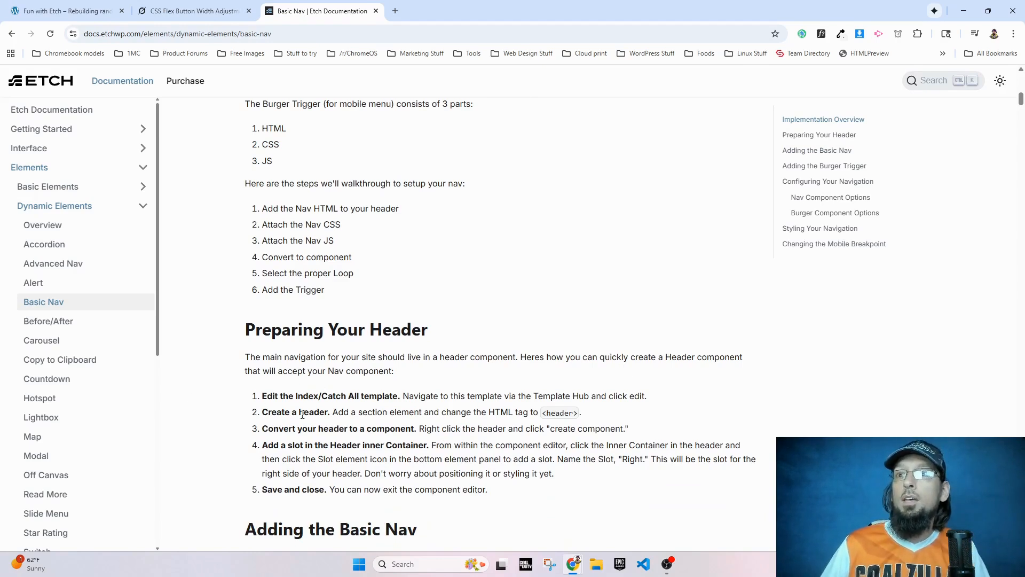
pyautogui.scroll(-1, 350, 440)
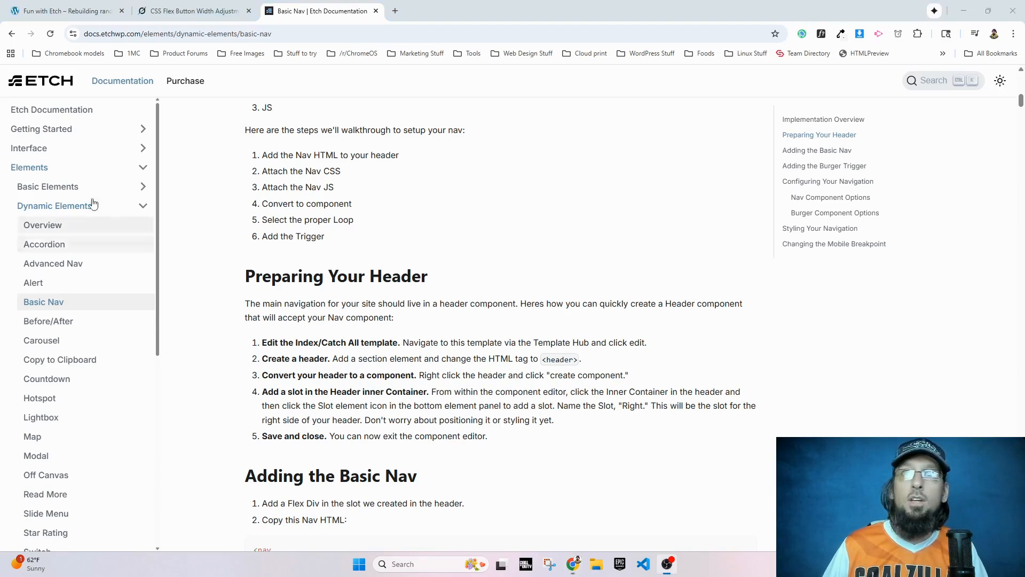
pyautogui.click(97, 10)
pyautogui.click(107, 120)
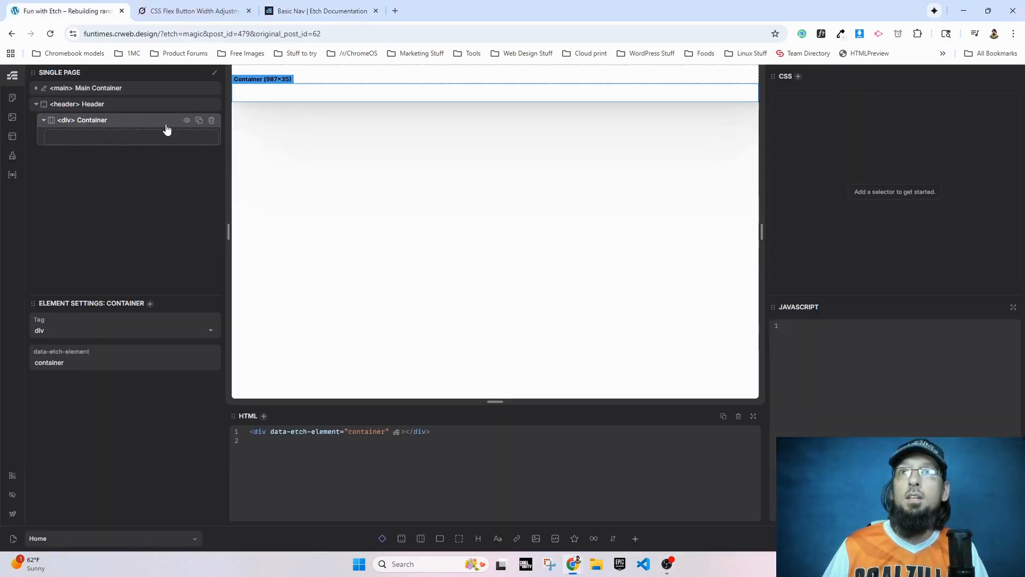
pyautogui.click(210, 119)
# Step: Convert the Header element into a component and leave the component editor
pyautogui.click(92, 106)
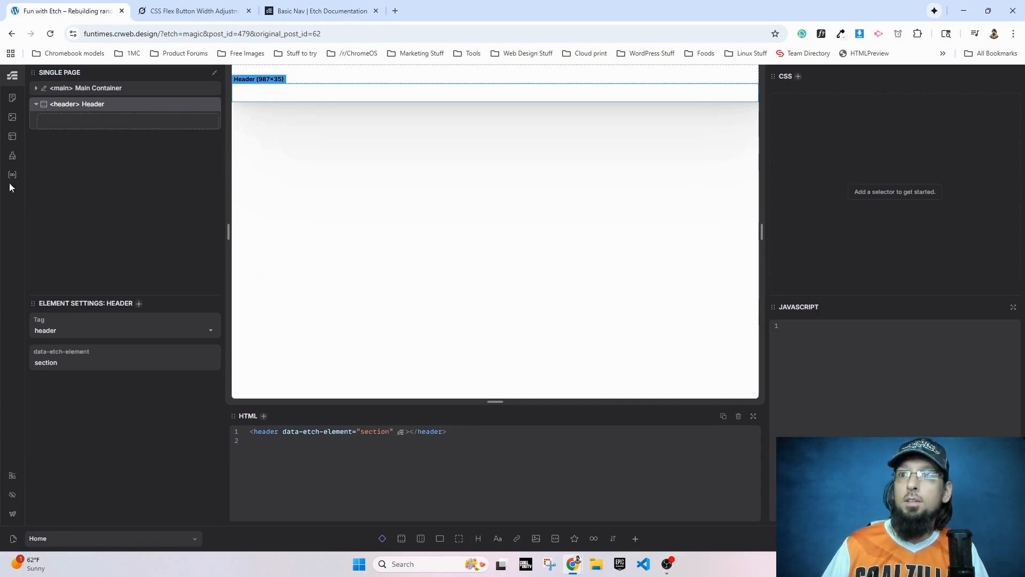
pyautogui.rightClick(74, 108)
pyautogui.click(115, 215)
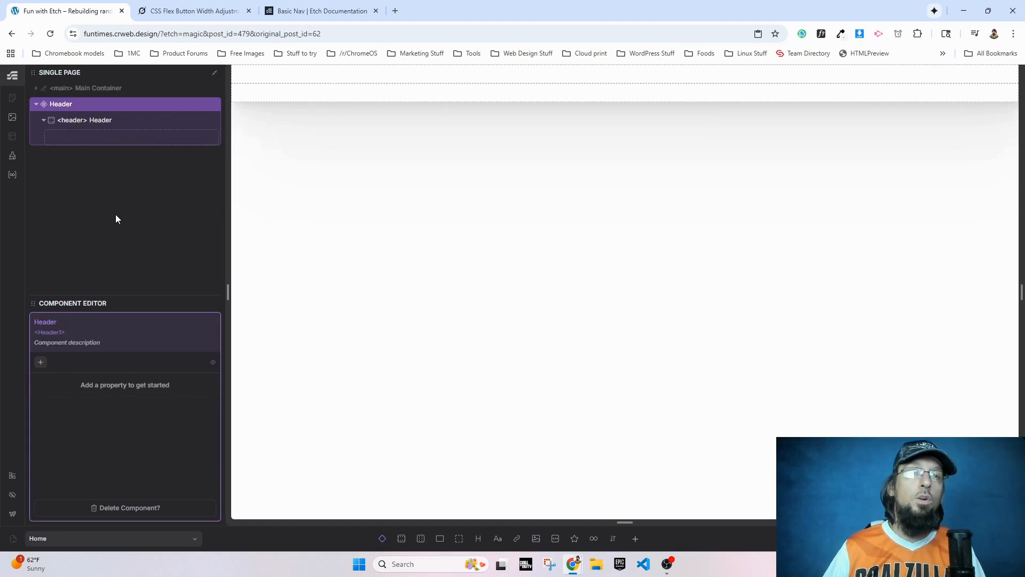
pyautogui.press('Escape')
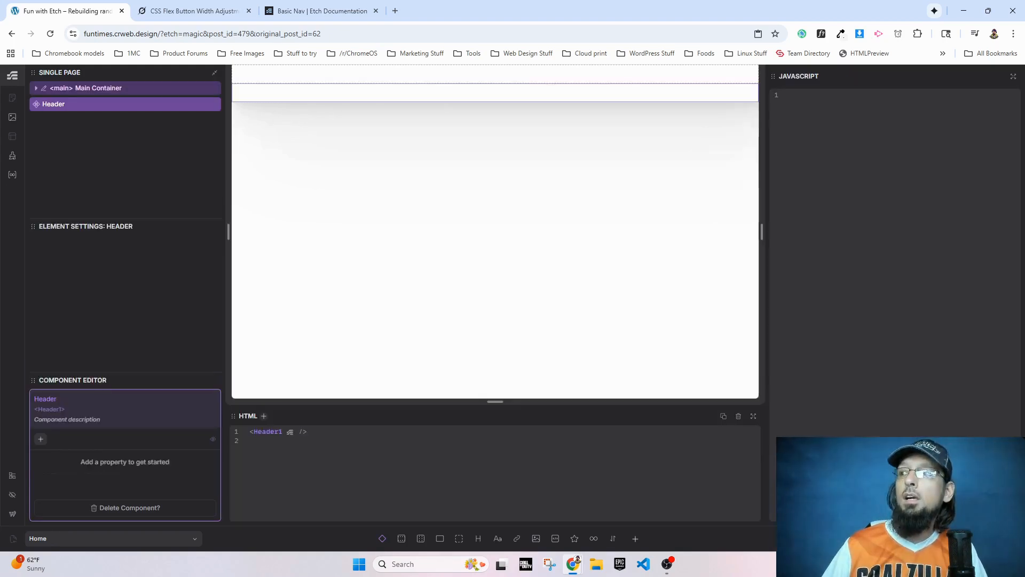
pyautogui.press('Escape')
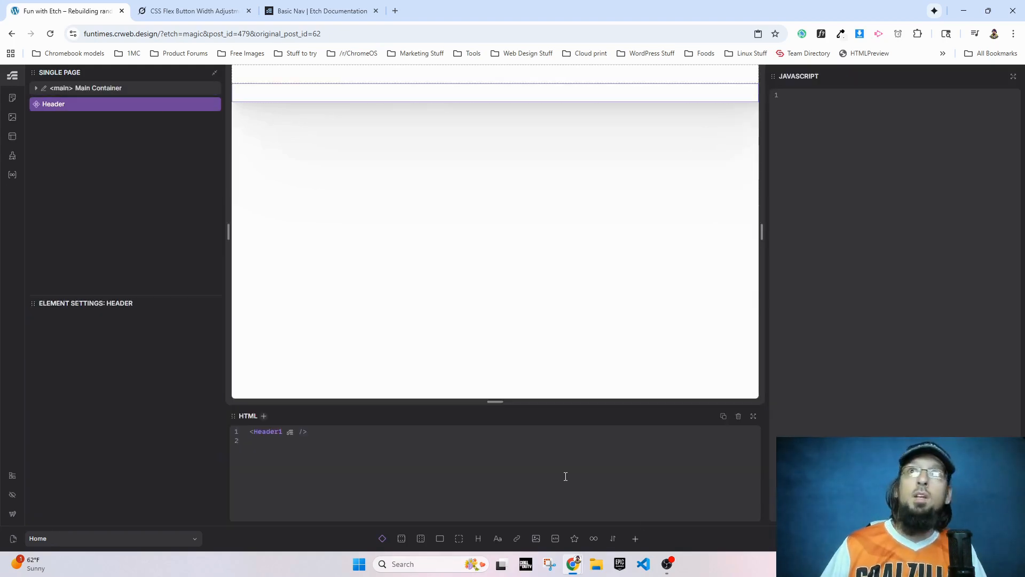
# Step: Check the documentation's instruction on adding a slot to the header's inner container, and open the Header component for editing in Etch
pyautogui.click(315, 10)
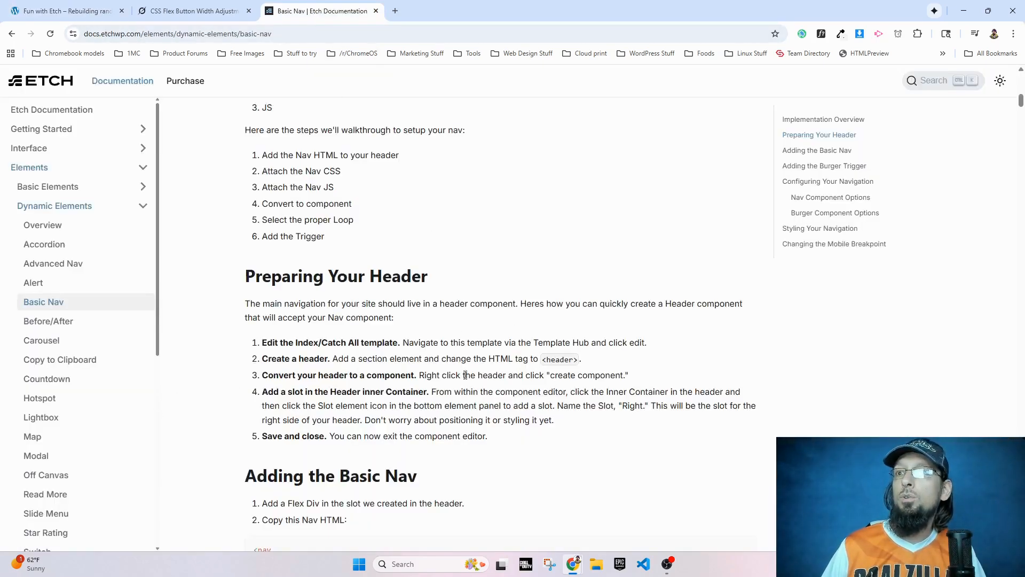
pyautogui.scroll(-1, 345, 389)
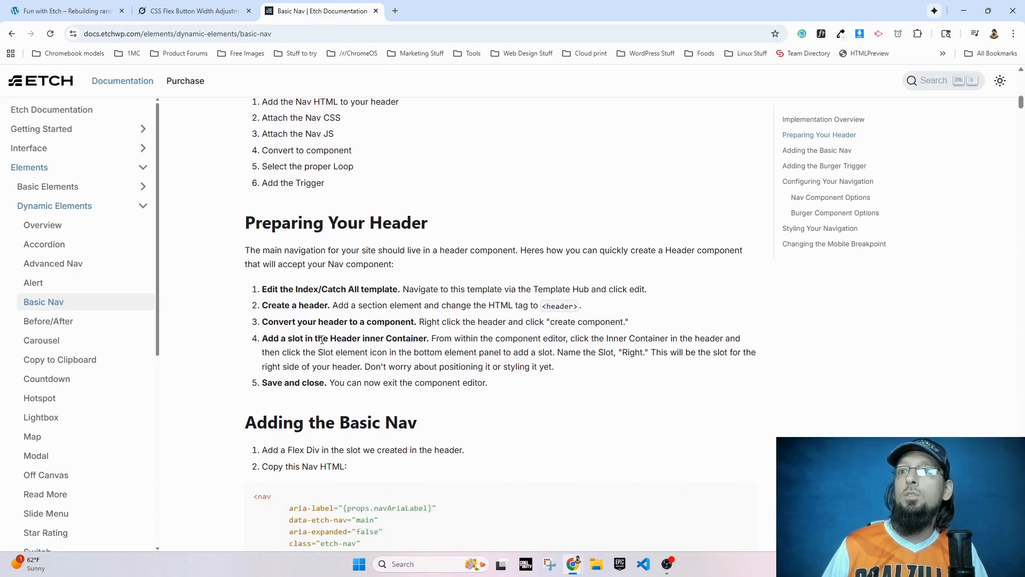
pyautogui.moveTo(346, 335); pyautogui.dragTo(419, 334)
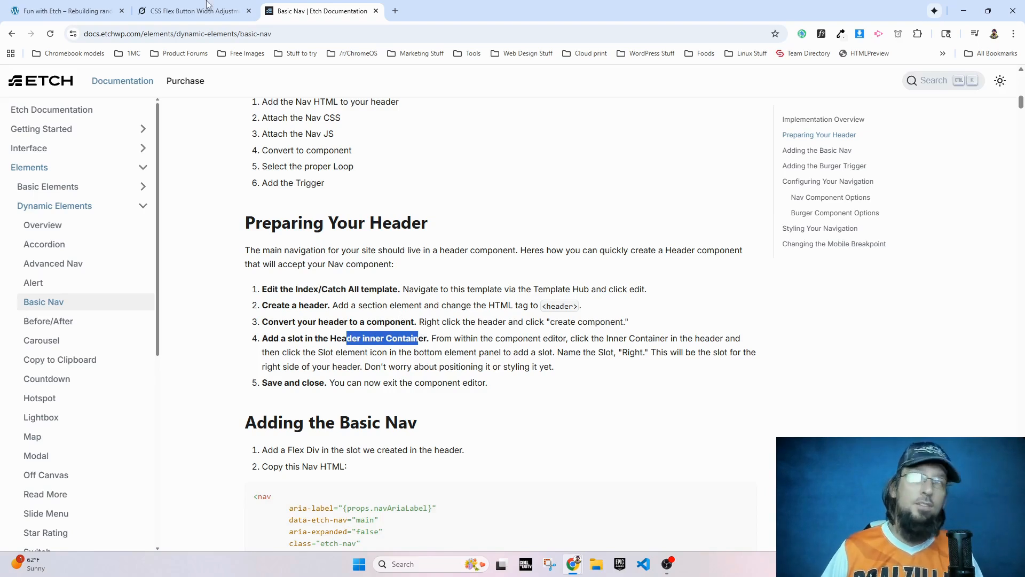
pyautogui.click(80, 10)
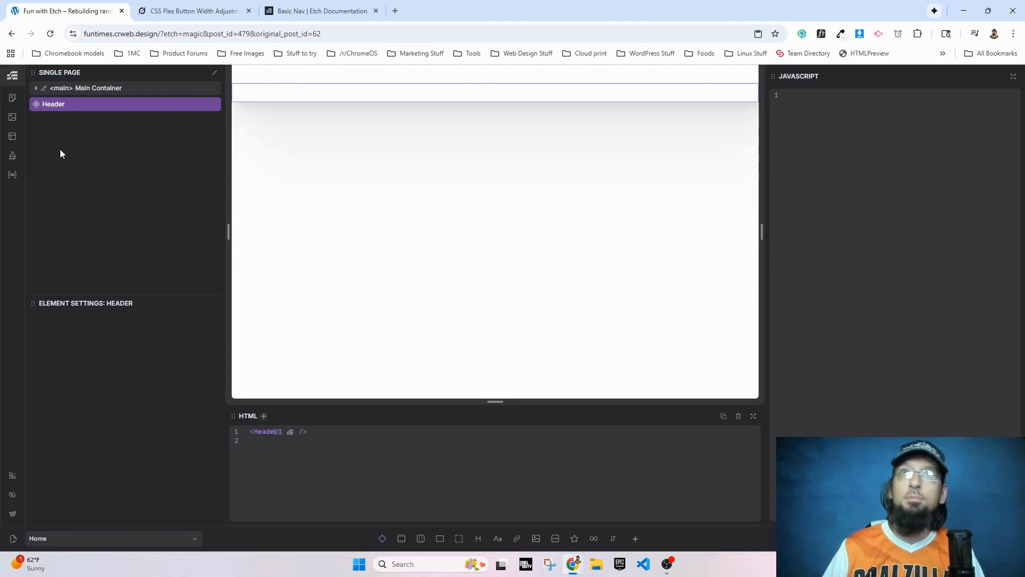
pyautogui.rightClick(60, 107)
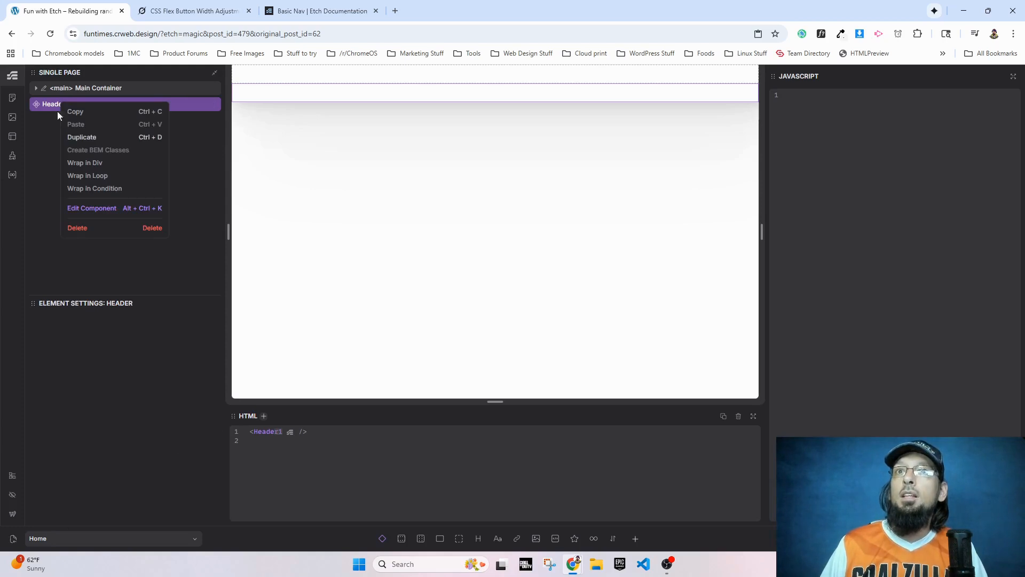
pyautogui.click(91, 209)
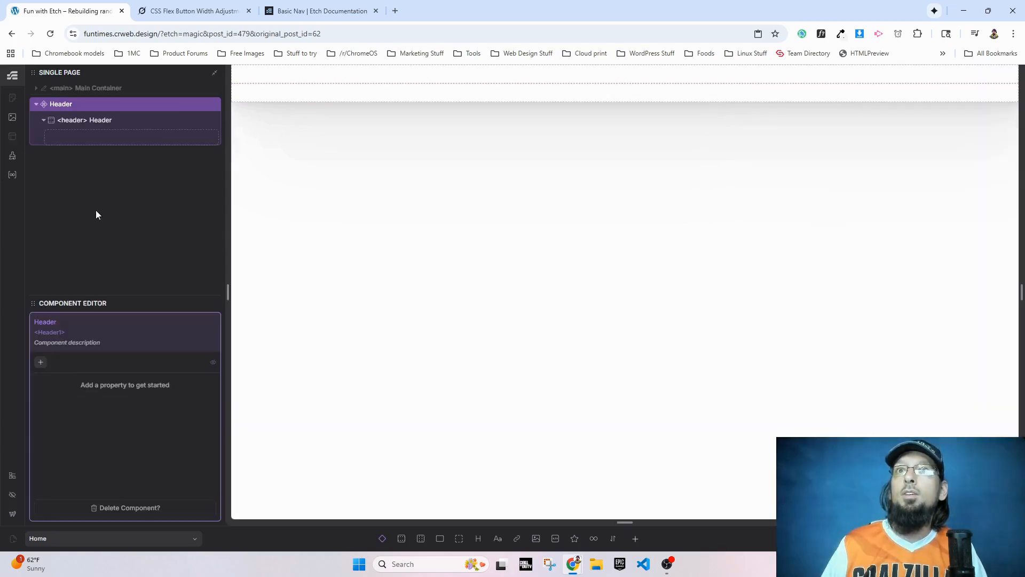
# Step: Add a container inside the component's header element and place a content slot in that container
pyautogui.click(90, 121)
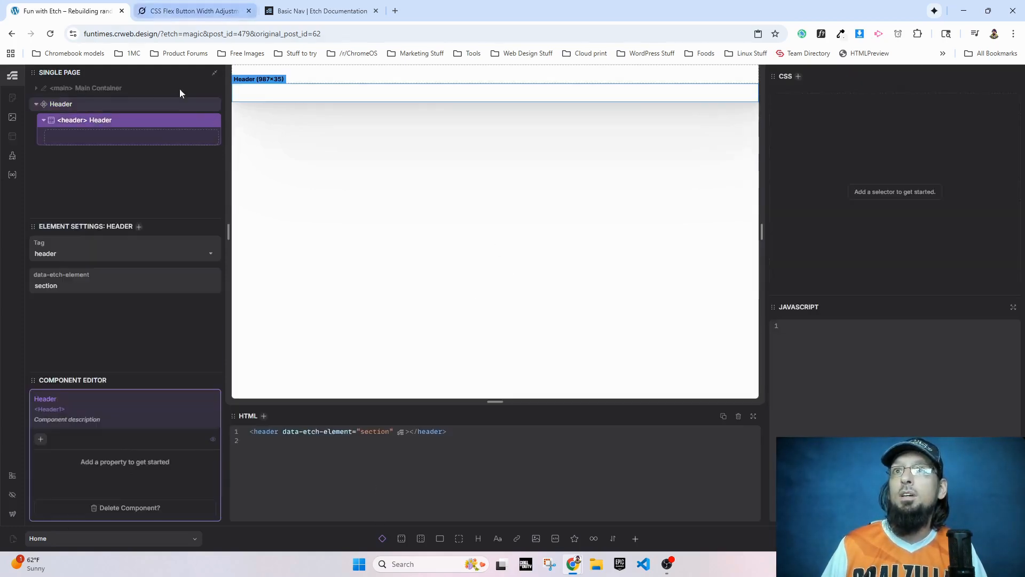
pyautogui.click(420, 540)
pyautogui.click(96, 137)
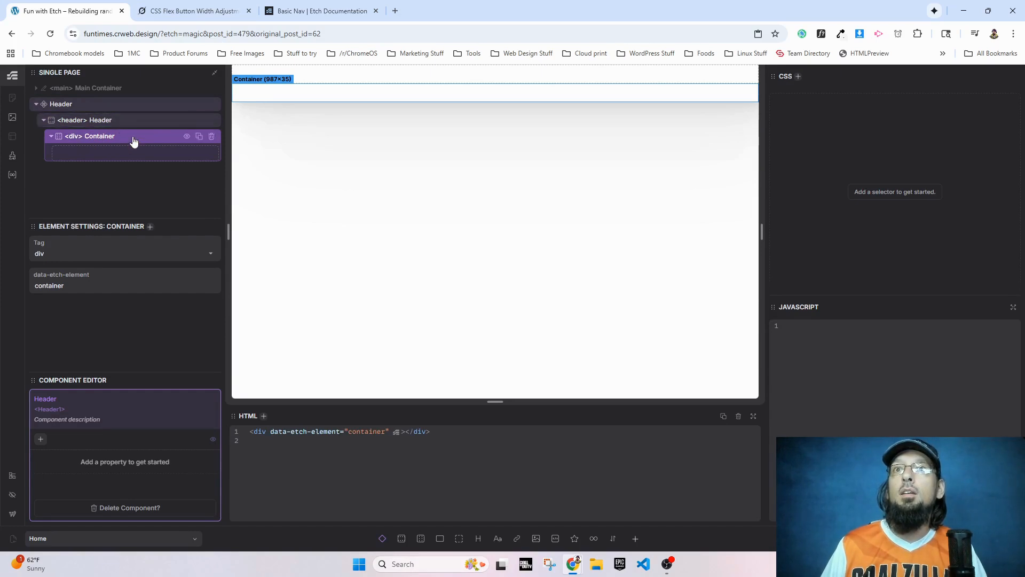
pyautogui.click(382, 538)
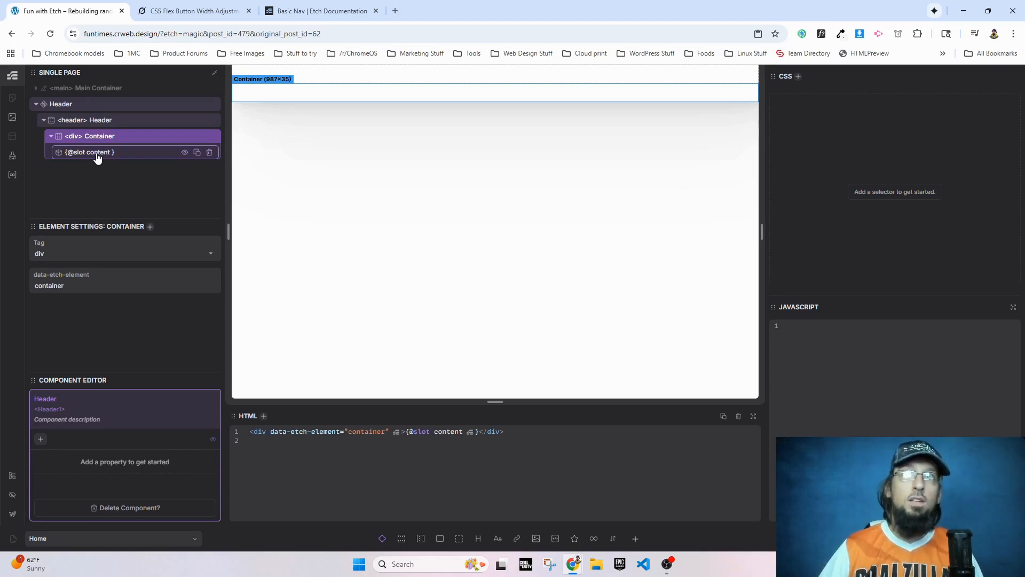
# Step: Check the slot-naming instruction in the Etch documentation, and name the container's slot "right" in Etch
pyautogui.click(320, 10)
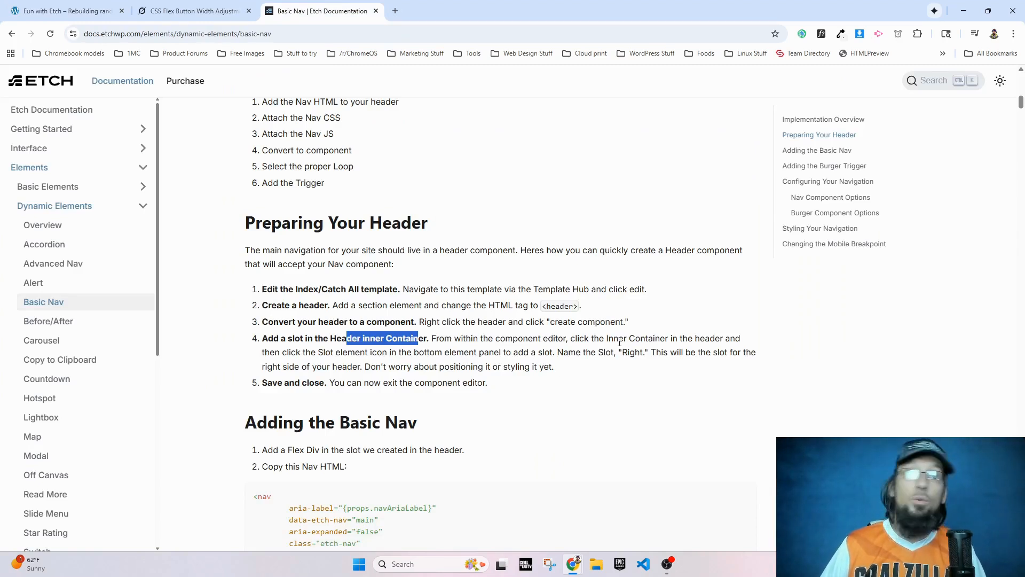
pyautogui.click(69, 11)
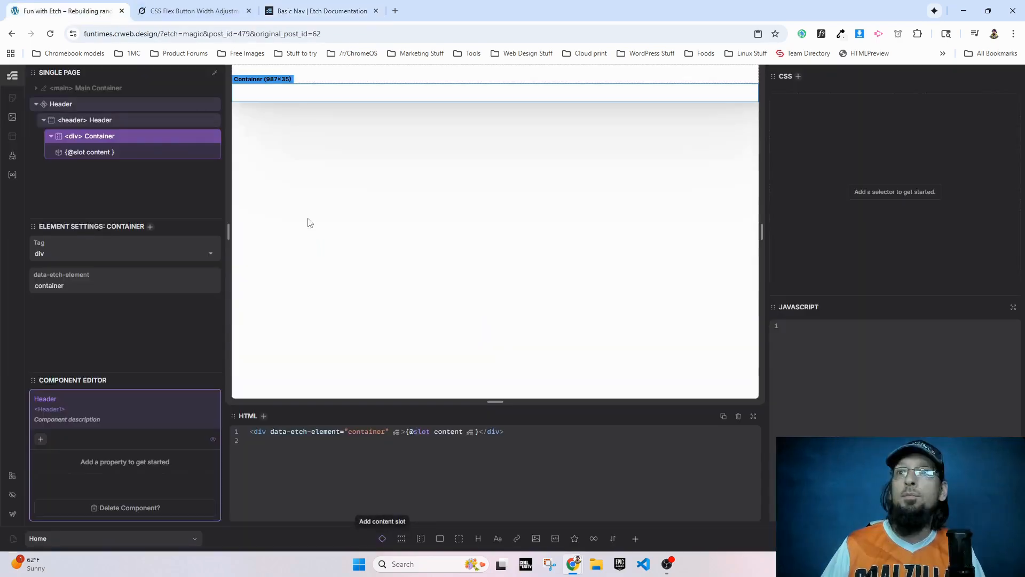
pyautogui.click(91, 153)
pyautogui.doubleClick(51, 254)
pyautogui.write('right')
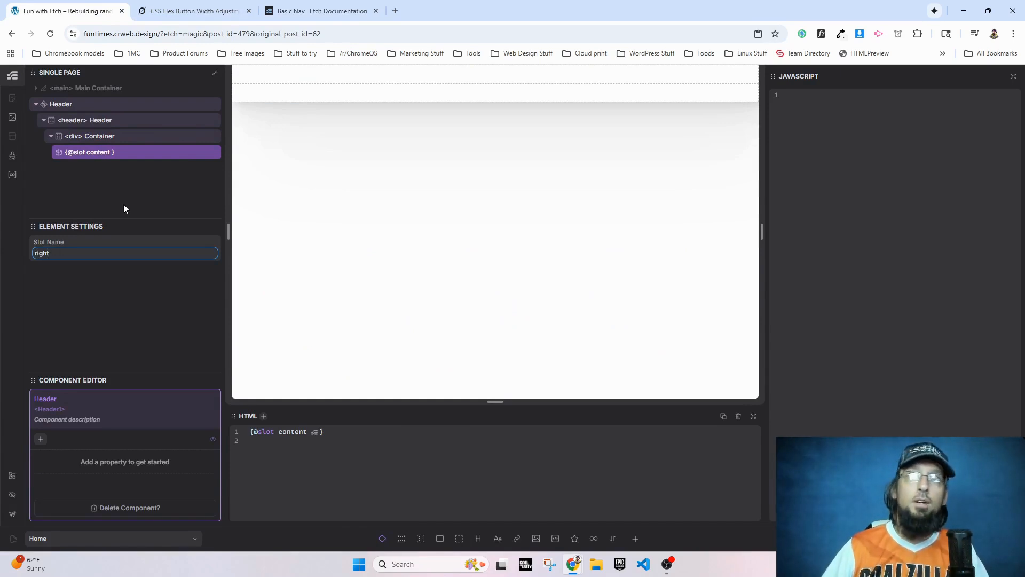
# Step: Check the documentation's save and close instruction, return to Etch and exit the Header component editor
pyautogui.click(315, 11)
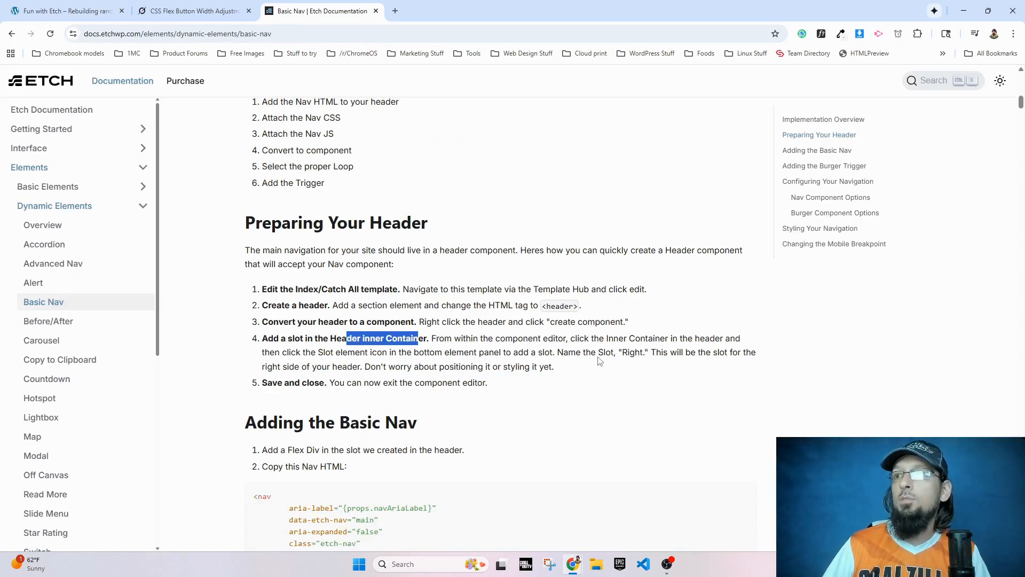
pyautogui.moveTo(615, 352); pyautogui.dragTo(715, 356)
pyautogui.moveTo(302, 382); pyautogui.dragTo(440, 367)
pyautogui.click(495, 364)
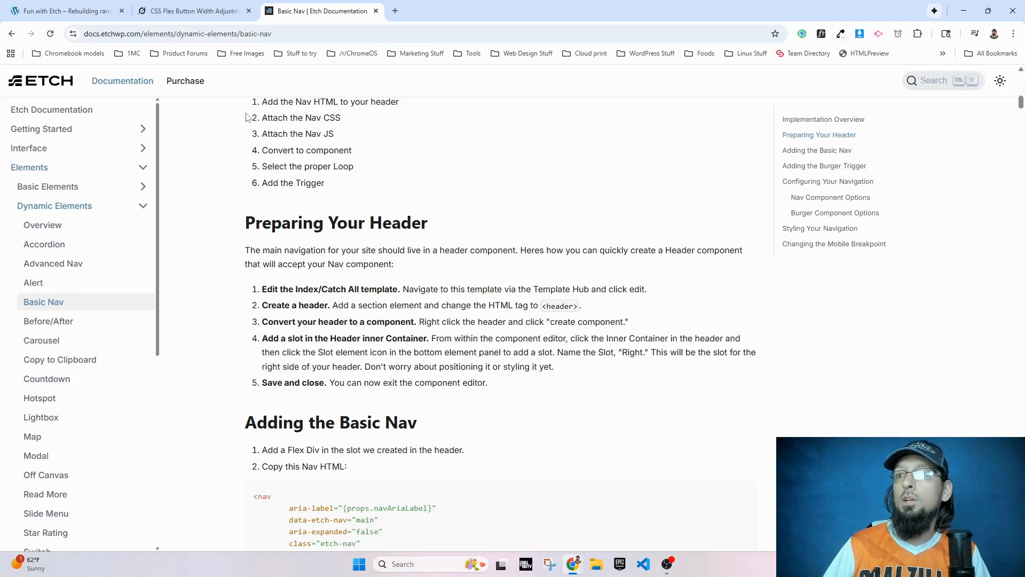
pyautogui.click(64, 11)
pyautogui.press('Escape')
pyautogui.press('Escape')
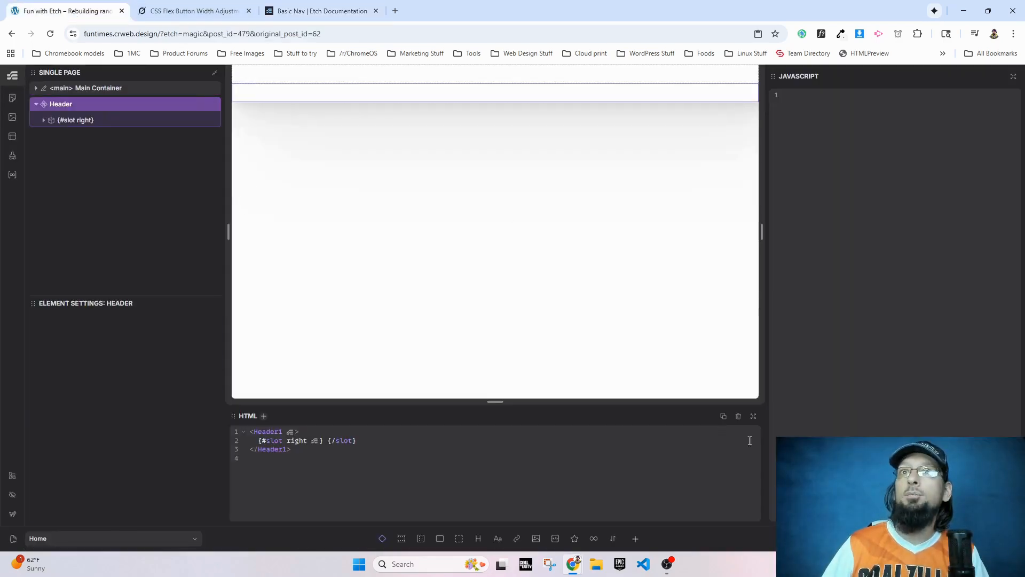
# Step: Try out the Header component's right slot by adding a heading to it, and delete that heading
pyautogui.click(78, 120)
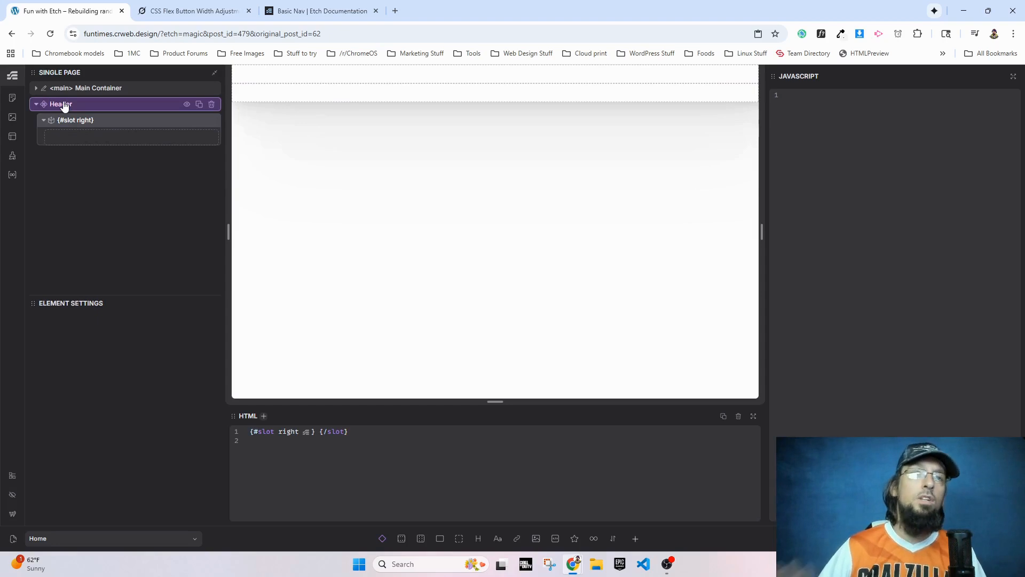
pyautogui.rightClick(65, 105)
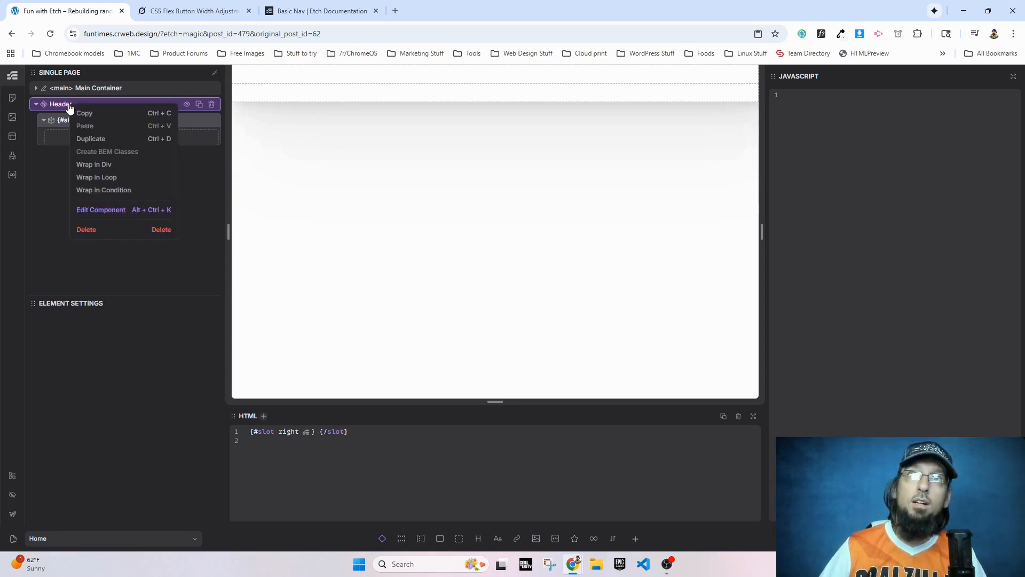
pyautogui.click(99, 209)
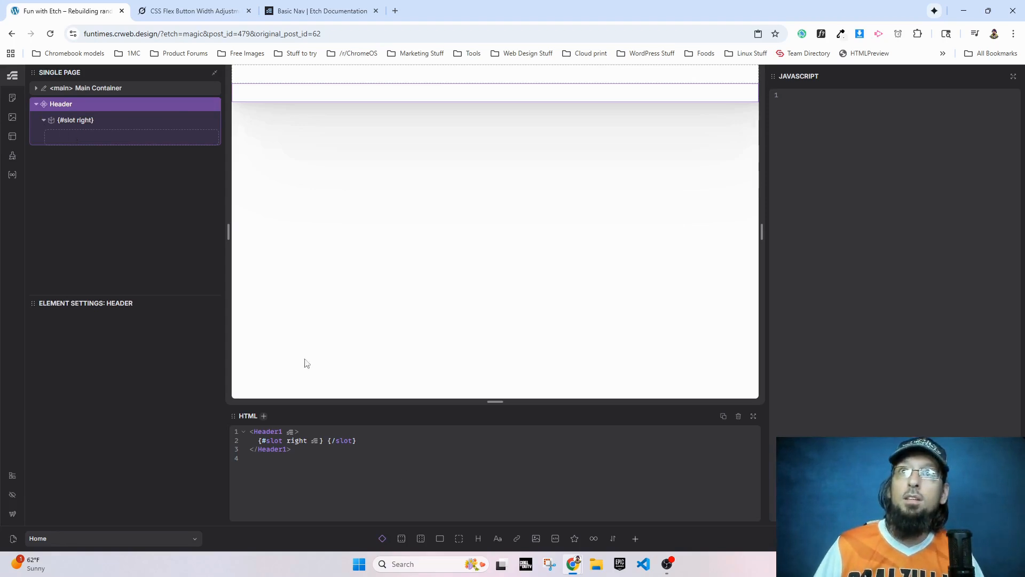
pyautogui.click(478, 538)
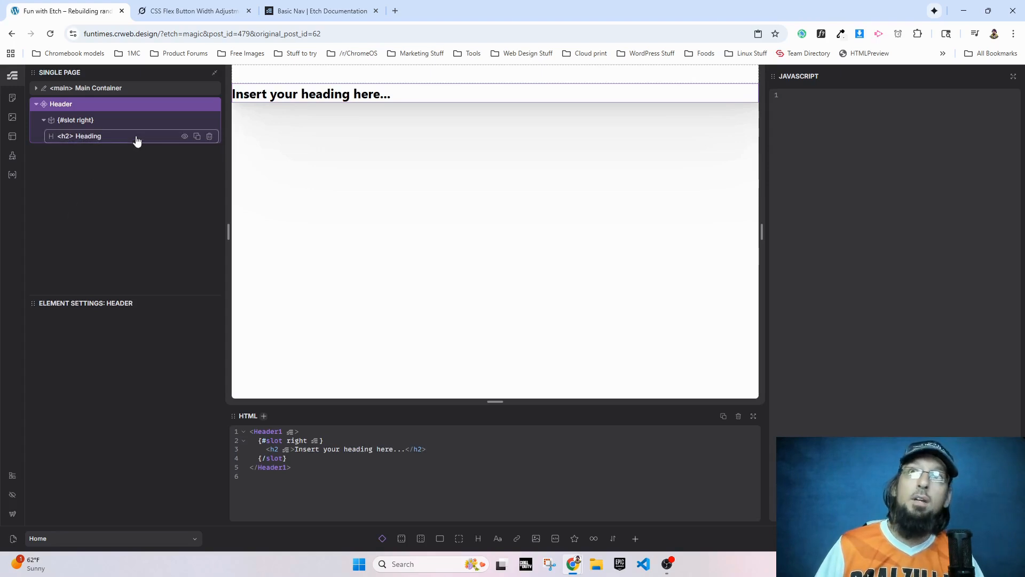
pyautogui.click(208, 137)
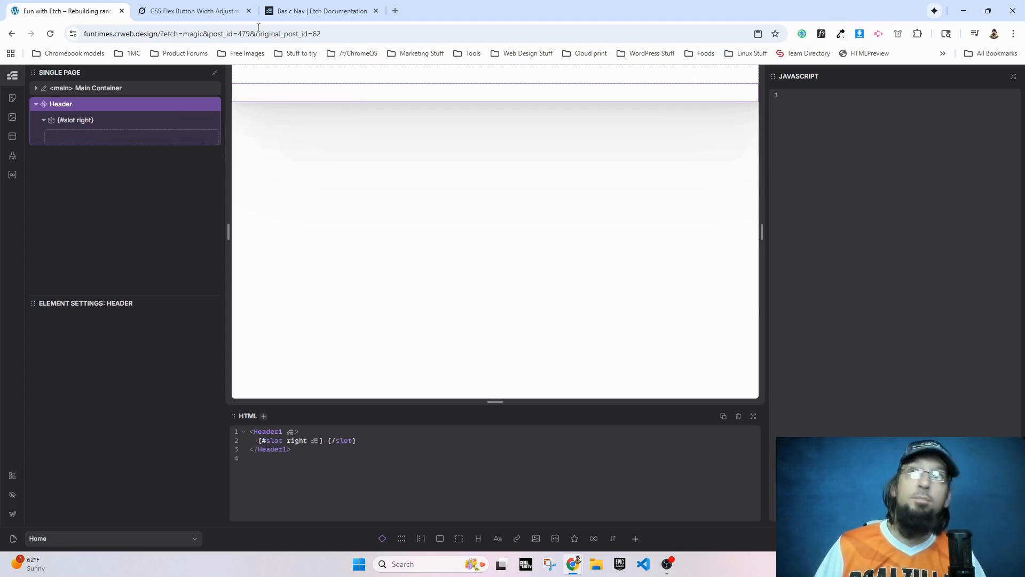
# Step: Copy the Nav HTML from the Adding the Basic Nav section of the Etch documentation
pyautogui.click(329, 16)
pyautogui.scroll(-5, 248, 214)
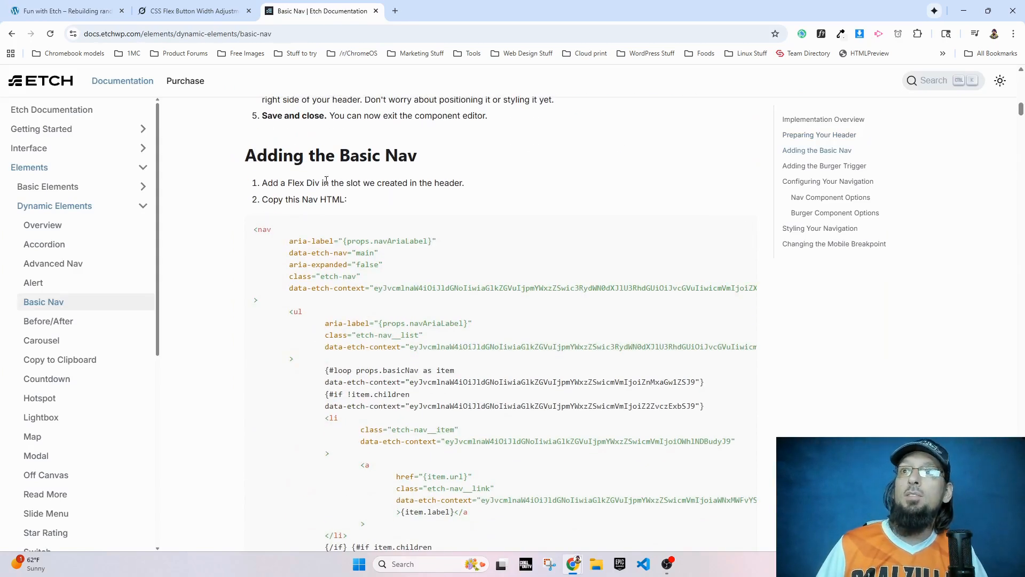
pyautogui.moveTo(307, 182); pyautogui.dragTo(410, 182)
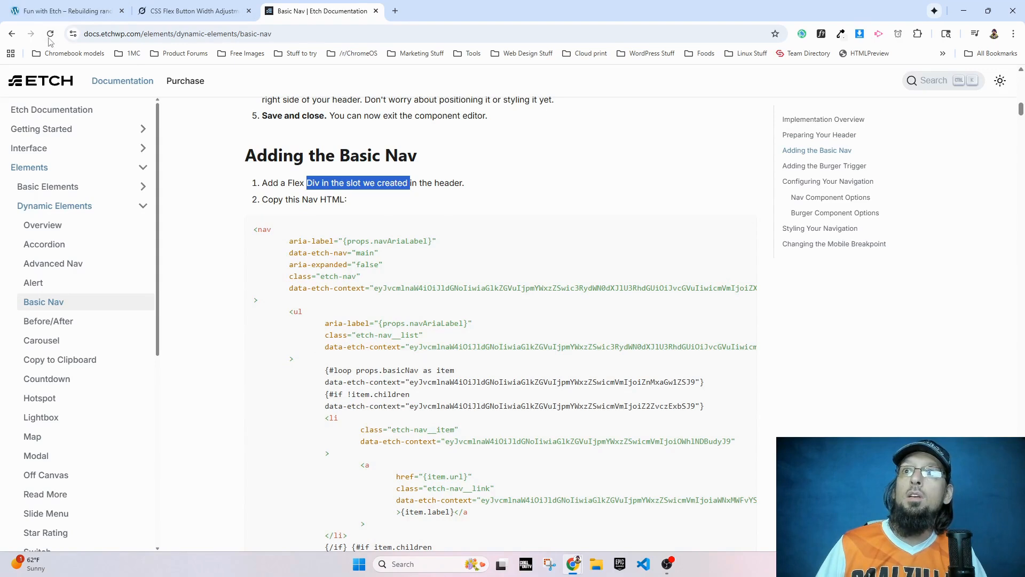
pyautogui.click(743, 228)
# Step: In Etch, add a Flex Div to the Header's right slot and replace its HTML with the copied Nav code
pyautogui.click(67, 11)
pyautogui.click(104, 122)
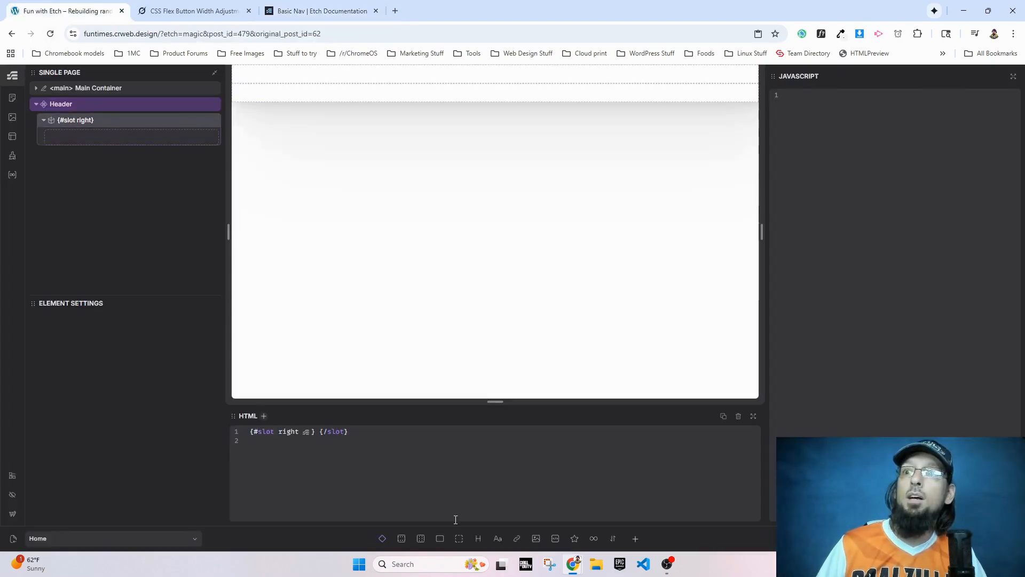
pyautogui.click(440, 538)
pyautogui.click(91, 137)
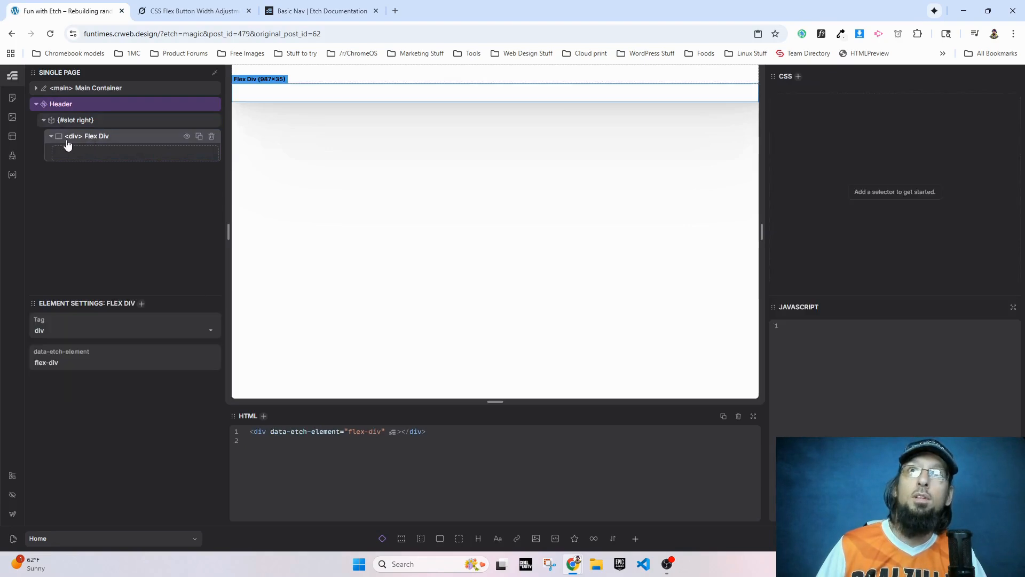
pyautogui.hotkey('ctrl', 'a')
pyautogui.hotkey('ctrl', 'v')
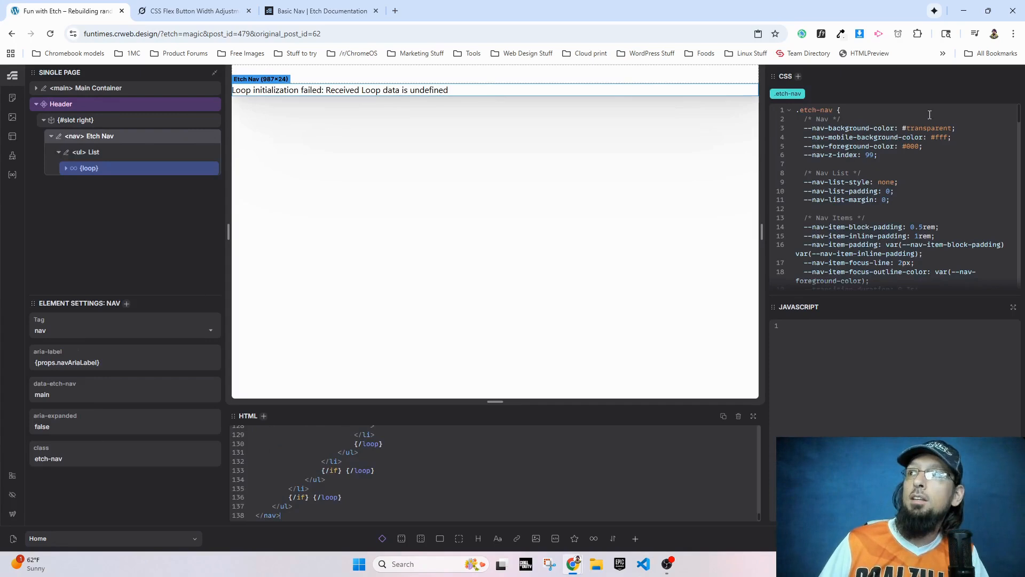
# Step: Compare the CSS of the .etch-nav class in Etch with the CSS given in step 4 of the documentation
pyautogui.moveTo(808, 117); pyautogui.dragTo(891, 261)
pyautogui.click(876, 208)
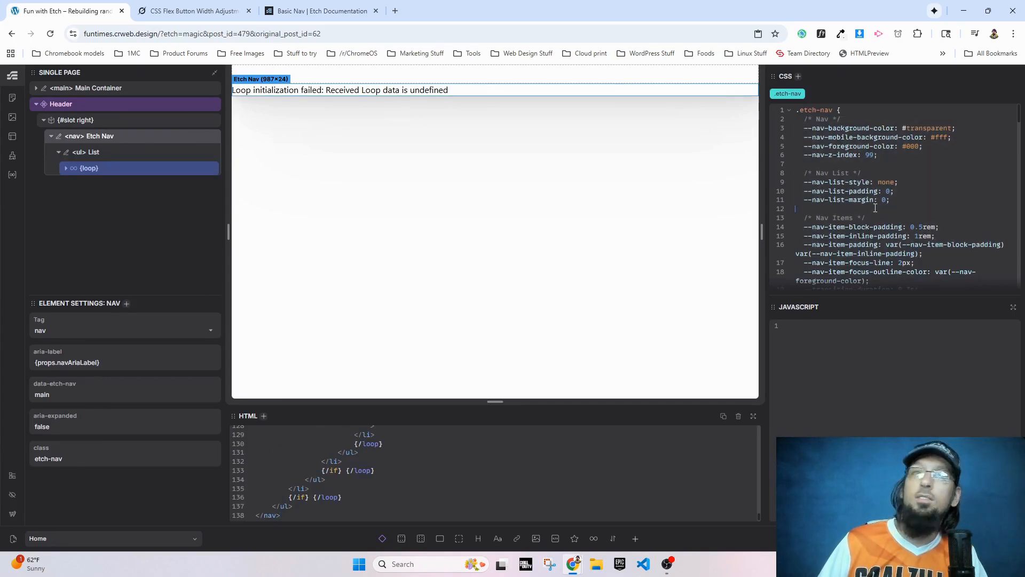
pyautogui.click(320, 11)
pyautogui.scroll(-10, 345, 342)
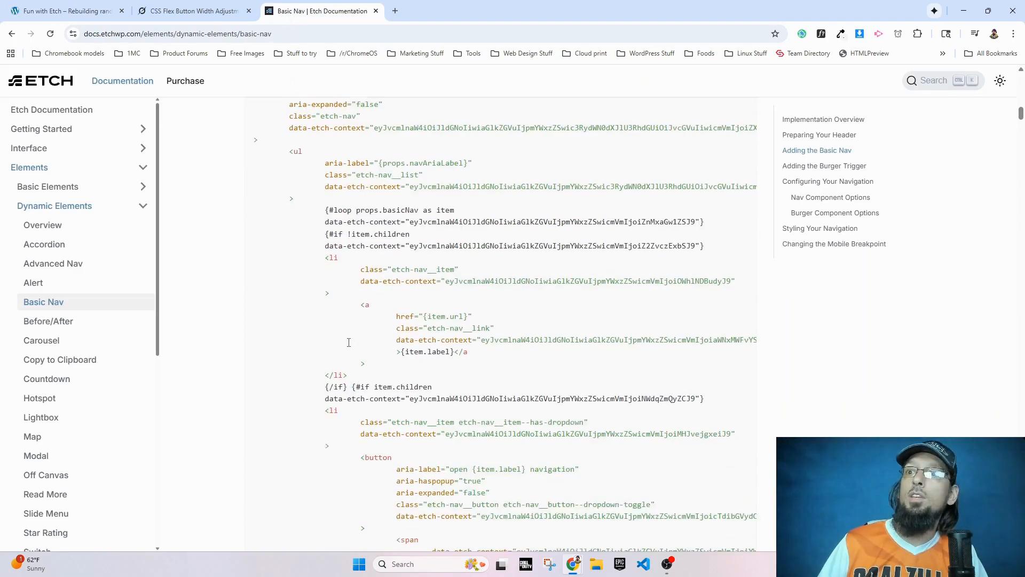
pyautogui.scroll(-12, 345, 342)
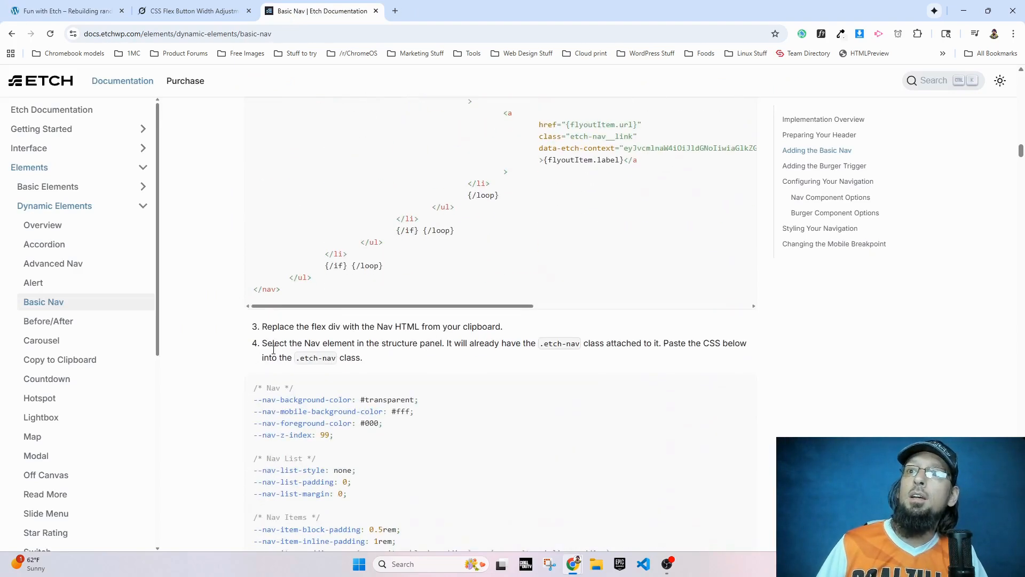
pyautogui.moveTo(252, 233); pyautogui.dragTo(431, 470)
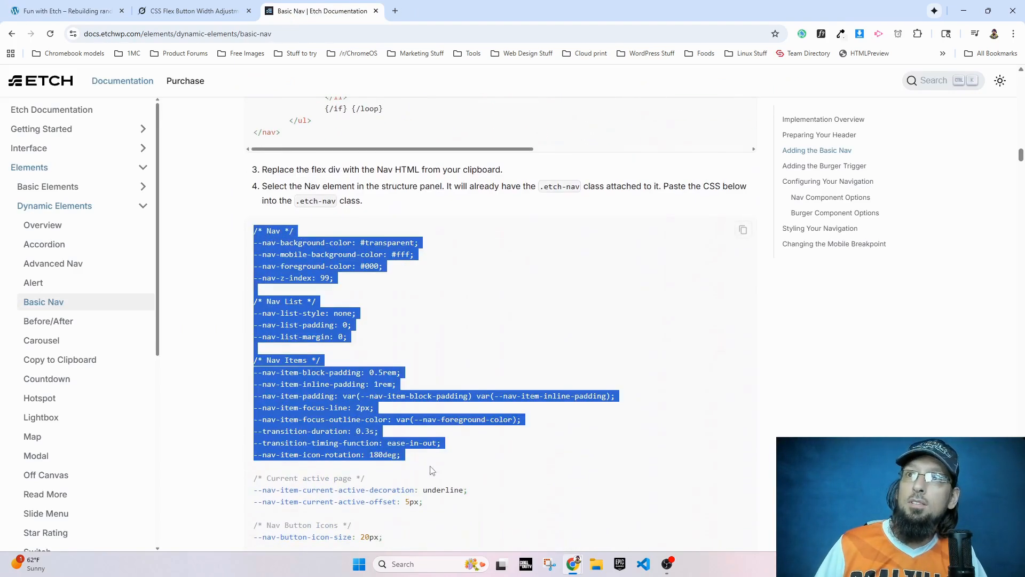
pyautogui.click(355, 350)
pyautogui.click(101, 12)
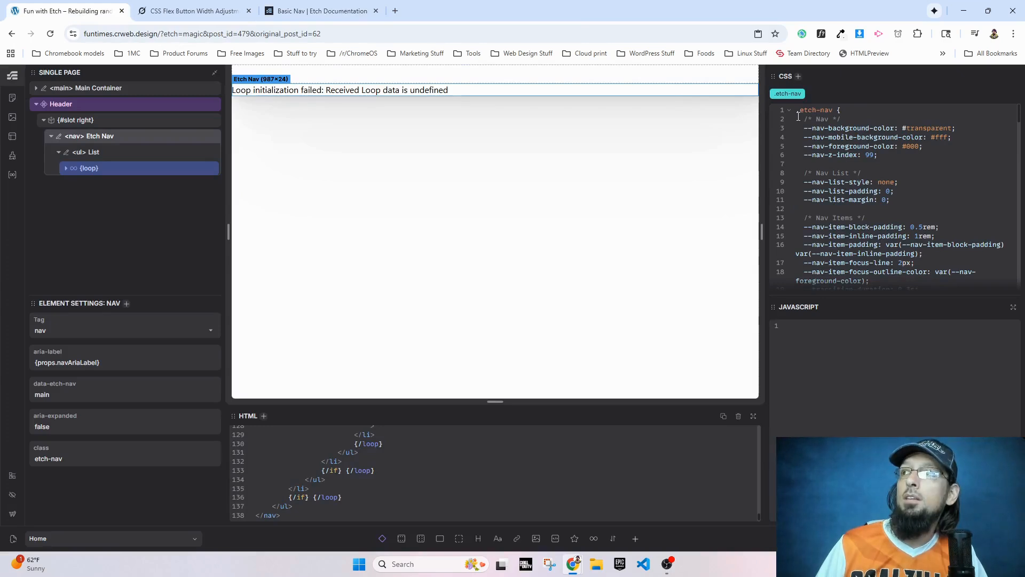
pyautogui.moveTo(799, 115); pyautogui.dragTo(837, 144)
pyautogui.click(857, 111)
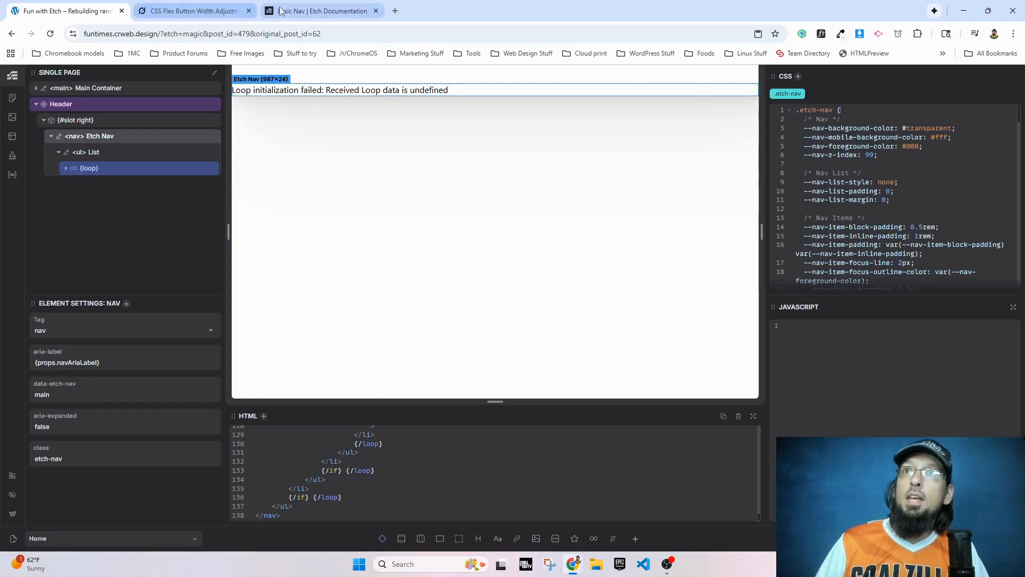
# Step: Find step 5 in the documentation's Basic Nav instructions and copy its EtchNavScript JavaScript code
pyautogui.click(321, 11)
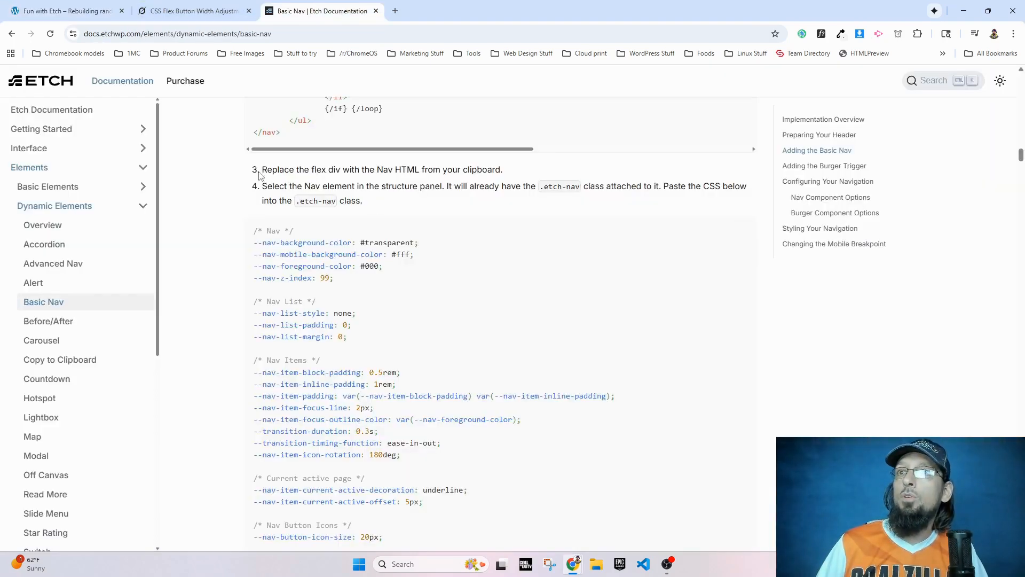
pyautogui.scroll(-20, 388, 198)
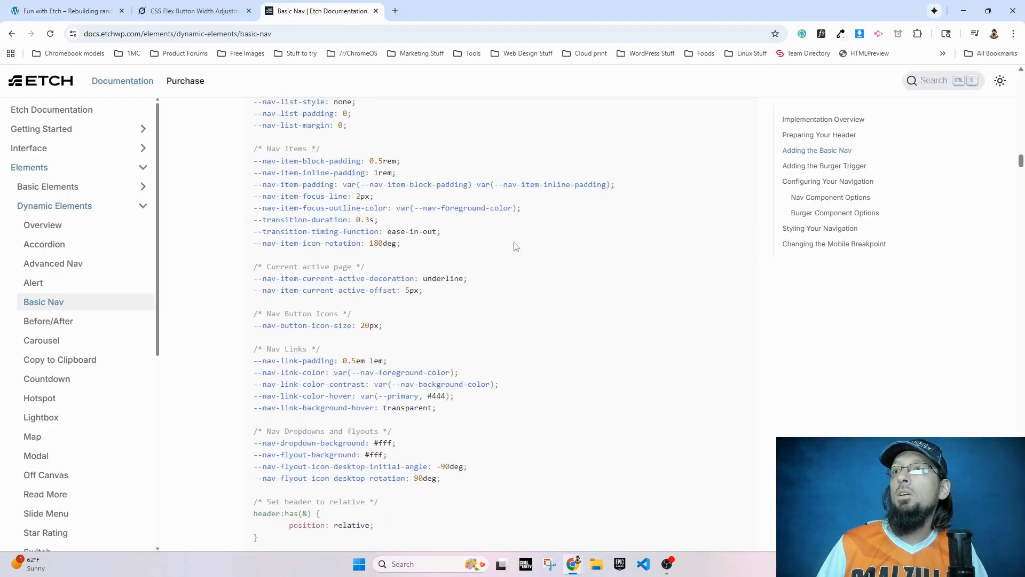
pyautogui.scroll(-20, 456, 353)
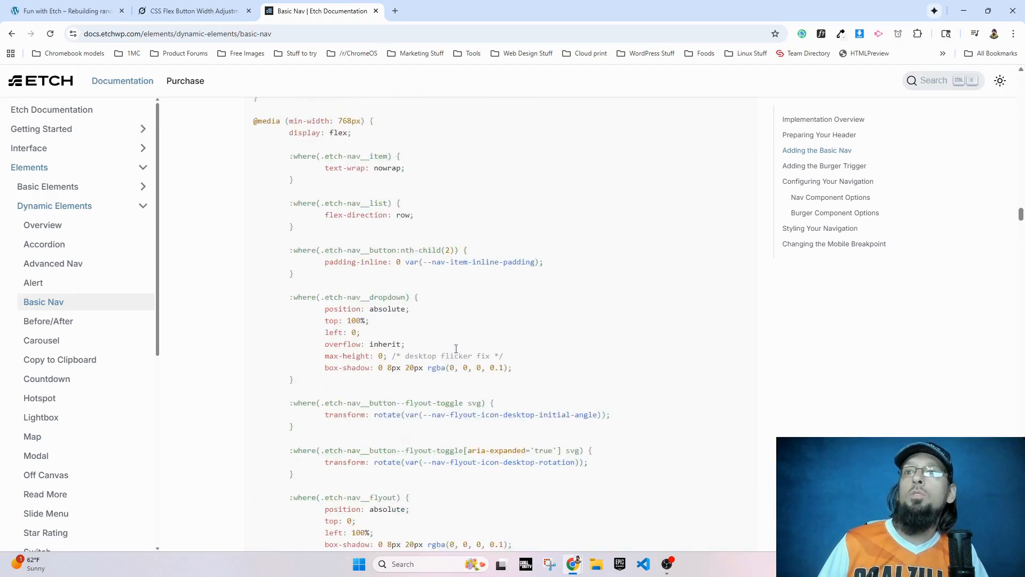
pyautogui.scroll(6, 455, 350)
pyautogui.moveTo(299, 383)
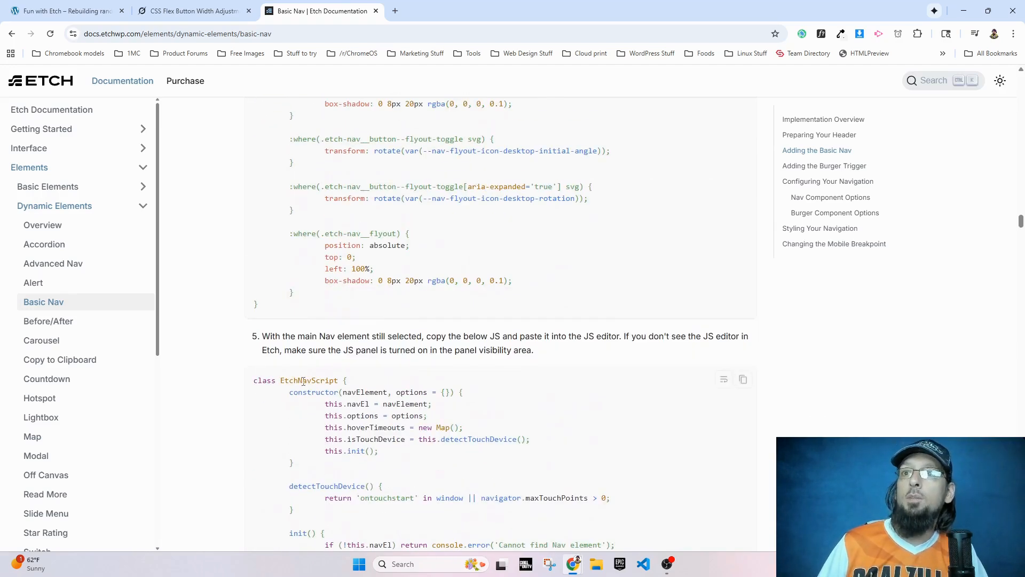
pyautogui.click(746, 383)
# Step: Back in Etch, paste the copied script into the Etch Nav element's JavaScript
pyautogui.hotkey('ctrl', '1')
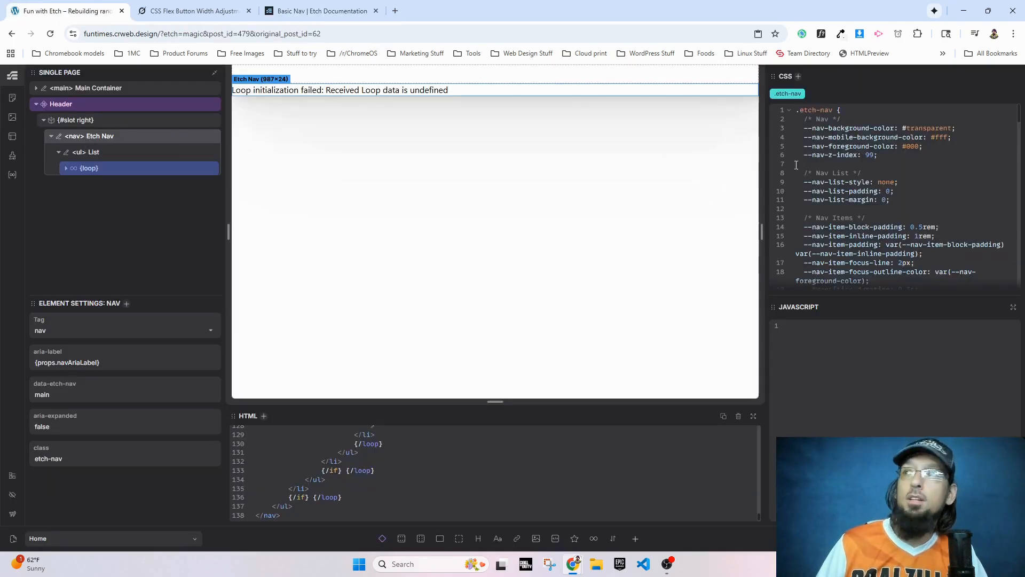
pyautogui.click(851, 388)
pyautogui.hotkey('ctrl', 'v')
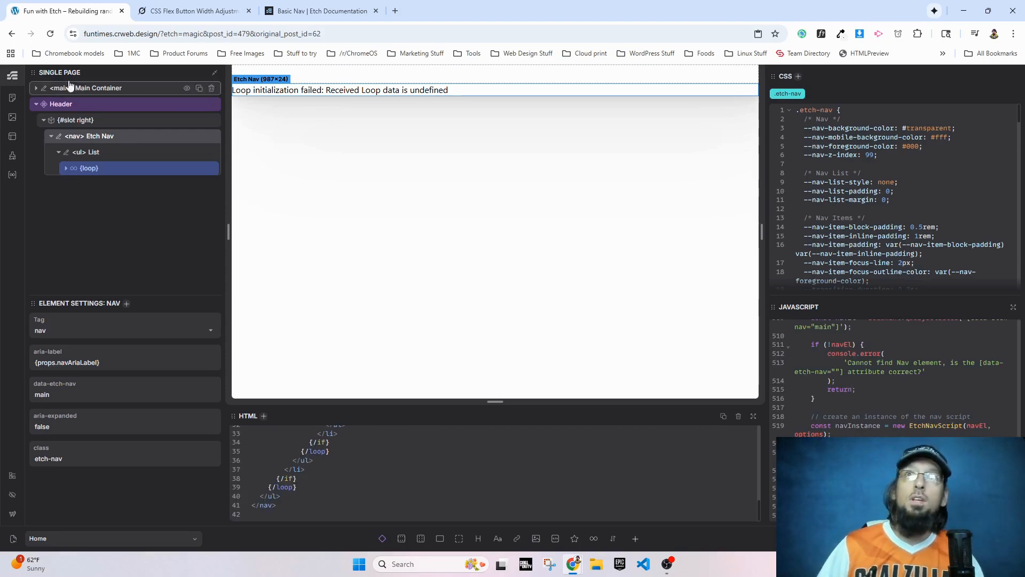
# Step: Review the remaining Basic Nav steps and the Adding the Burger Trigger instructions in the documentation
pyautogui.click(308, 15)
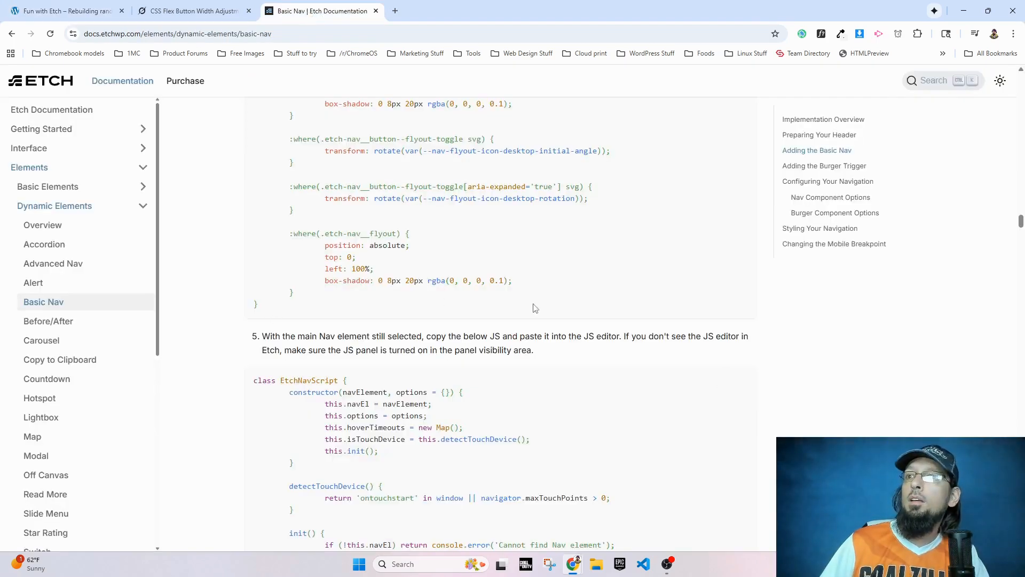
pyautogui.scroll(-20, 534, 308)
pyautogui.scroll(-20, 382, 368)
pyautogui.scroll(-20, 381, 368)
pyautogui.scroll(-20, 382, 368)
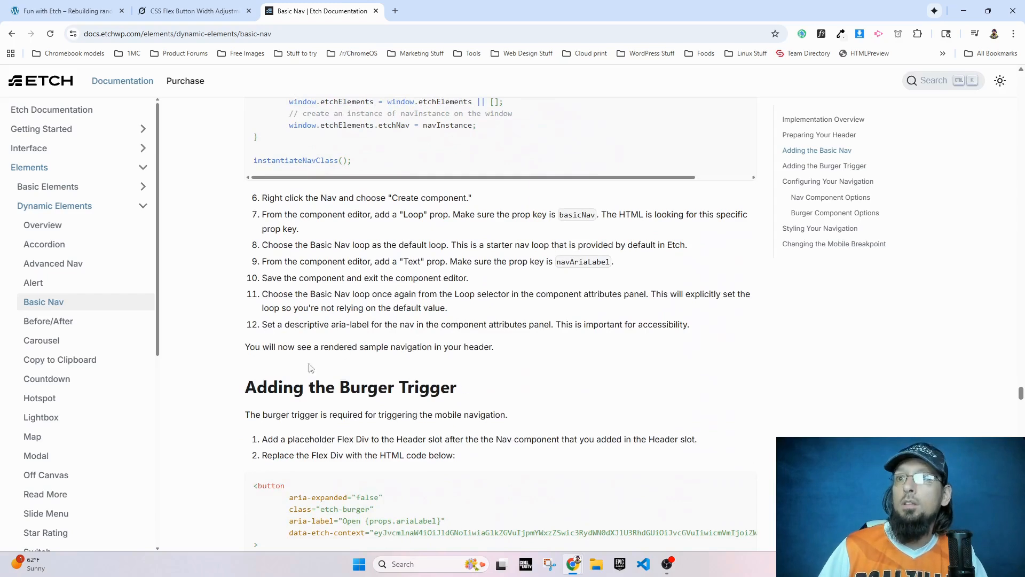
pyautogui.moveTo(277, 387); pyautogui.dragTo(463, 387)
pyautogui.click(273, 241)
pyautogui.scroll(-4, 272, 241)
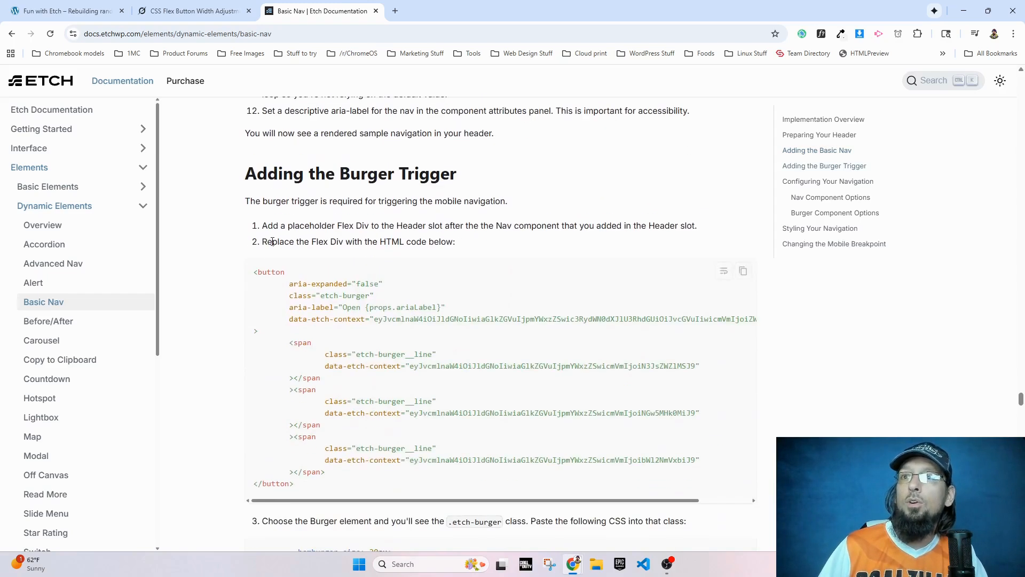
pyautogui.moveTo(262, 225); pyautogui.dragTo(415, 220)
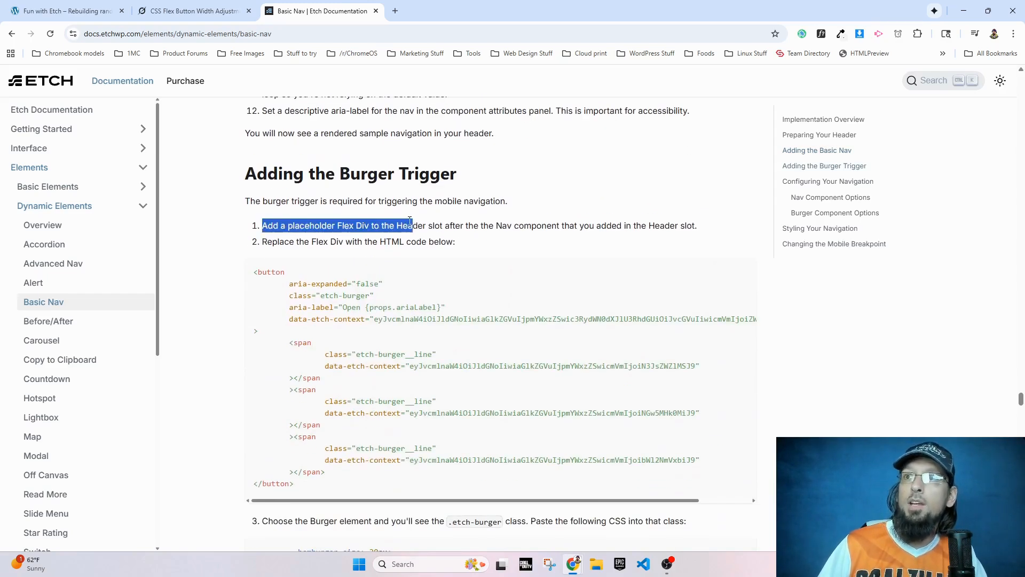
# Step: Copy the burger button HTML from step 2 of the documentation's Adding the Burger Trigger section and return to Etch
pyautogui.click(383, 225)
pyautogui.click(743, 271)
pyautogui.click(71, 11)
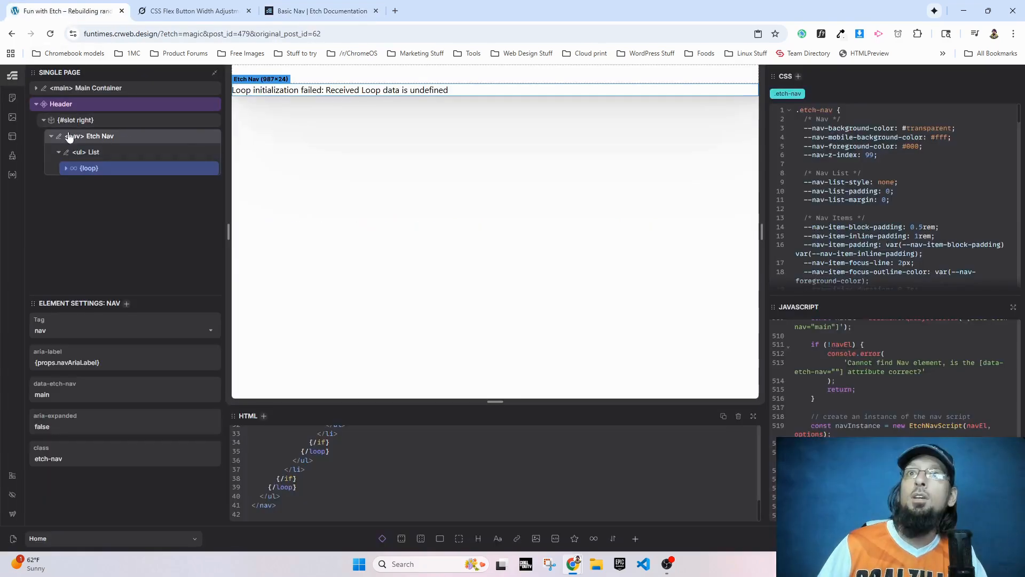
# Step: Add a placeholder div after Etch Nav in the Header's right slot and replace its HTML with the copied burger code
pyautogui.click(52, 136)
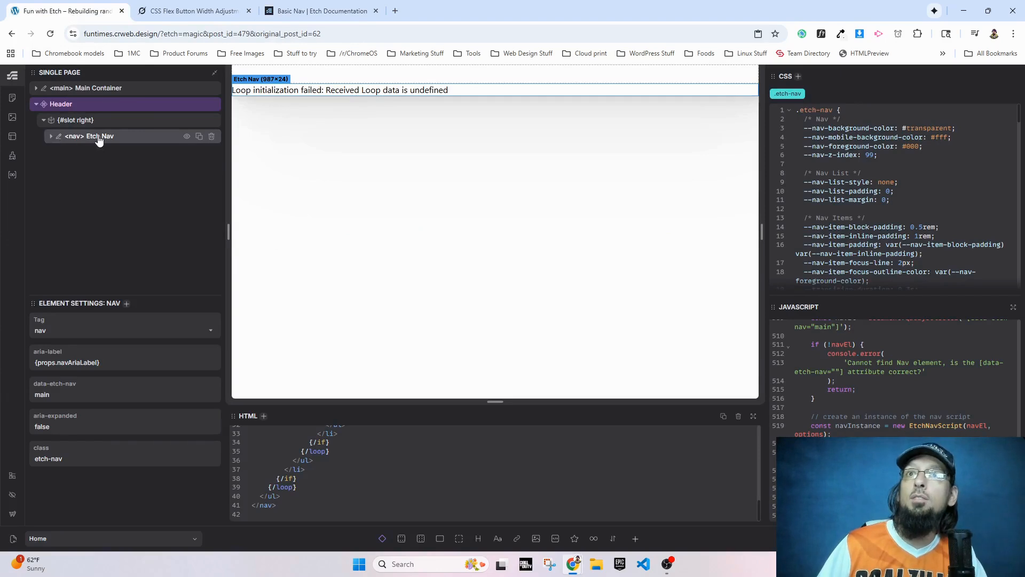
pyautogui.click(99, 138)
pyautogui.click(101, 121)
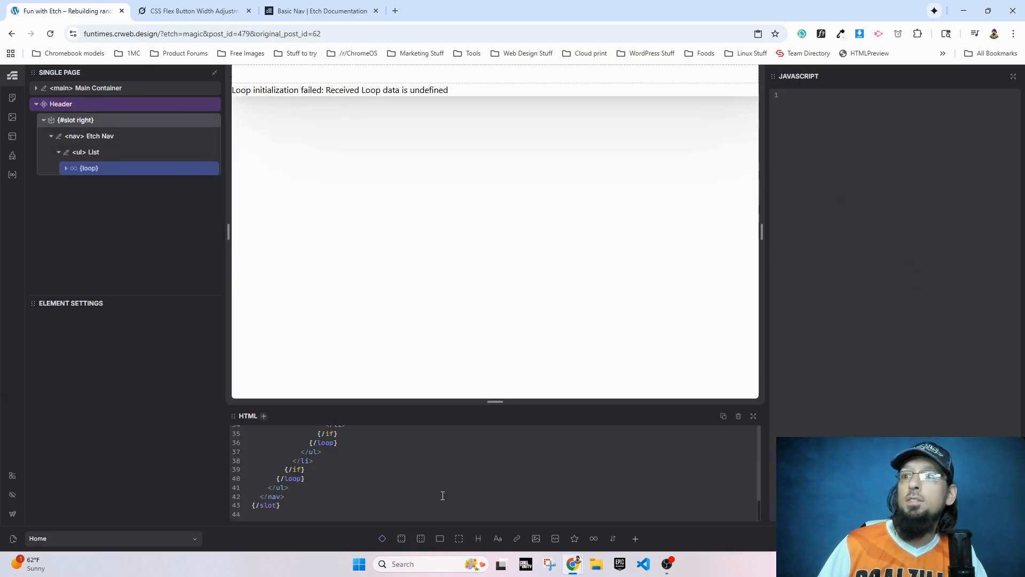
pyautogui.click(458, 538)
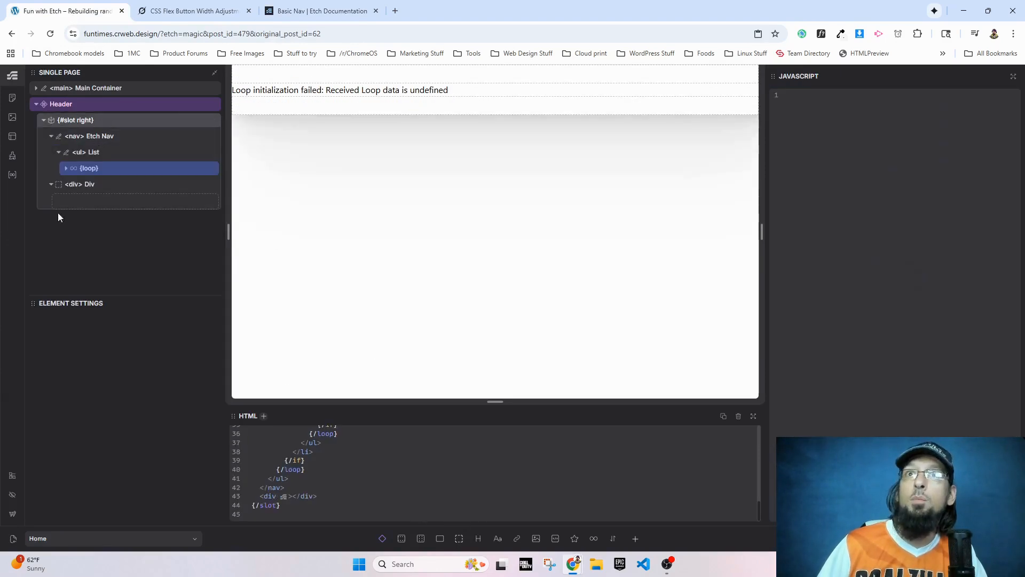
pyautogui.click(84, 184)
pyautogui.hotkey('ctrl', 'a')
pyautogui.hotkey('ctrl', 'v')
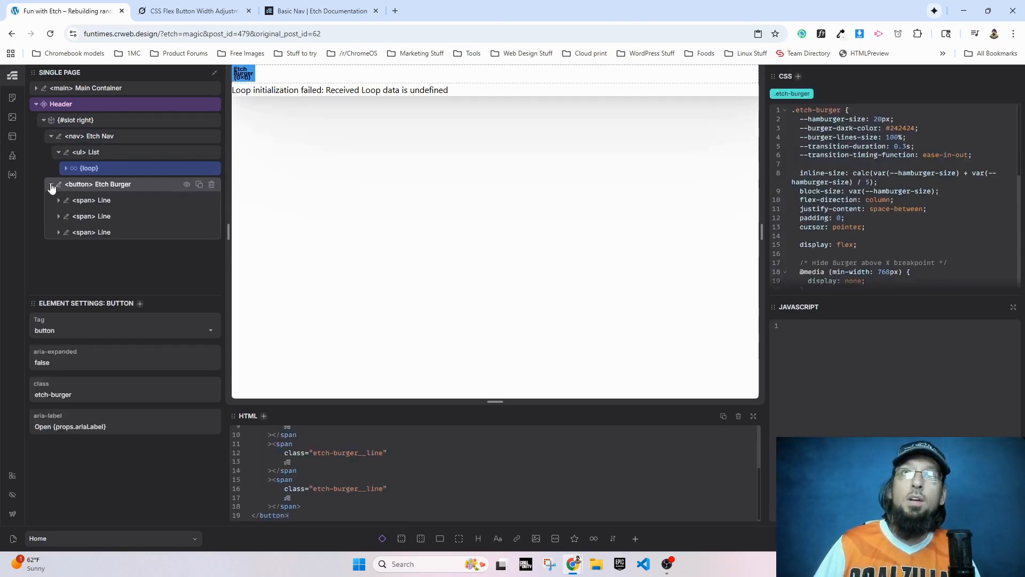
pyautogui.click(50, 136)
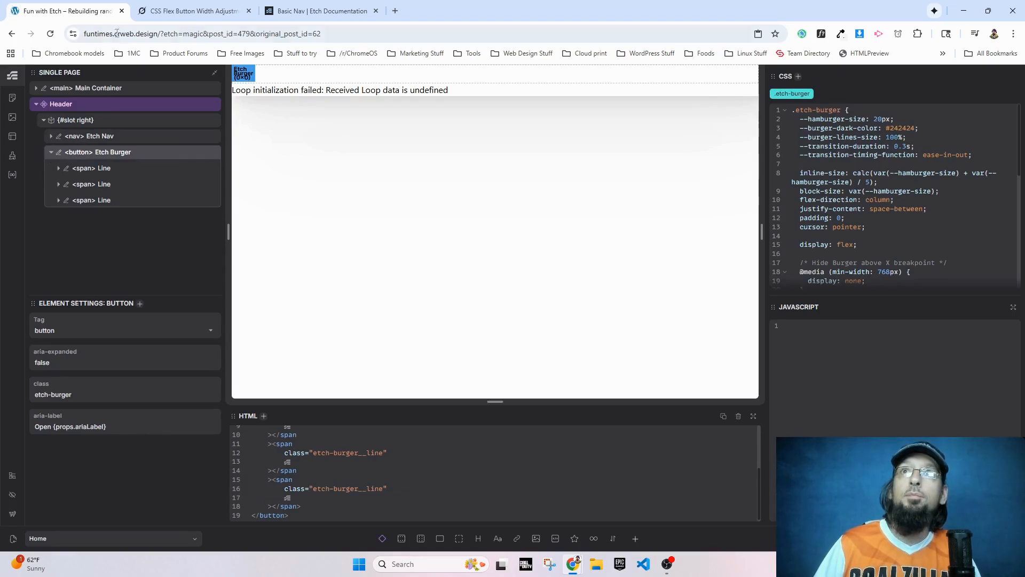
# Step: Compare the CSS of the .etch-burger class in Etch with the CSS given in step 3 of the documentation's burger instructions
pyautogui.click(304, 10)
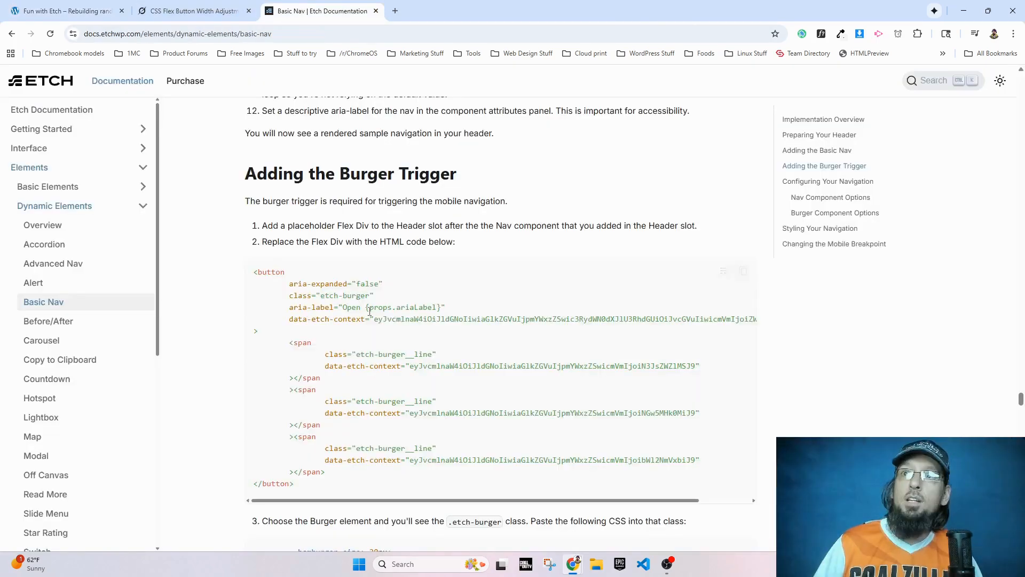
pyautogui.click(60, 13)
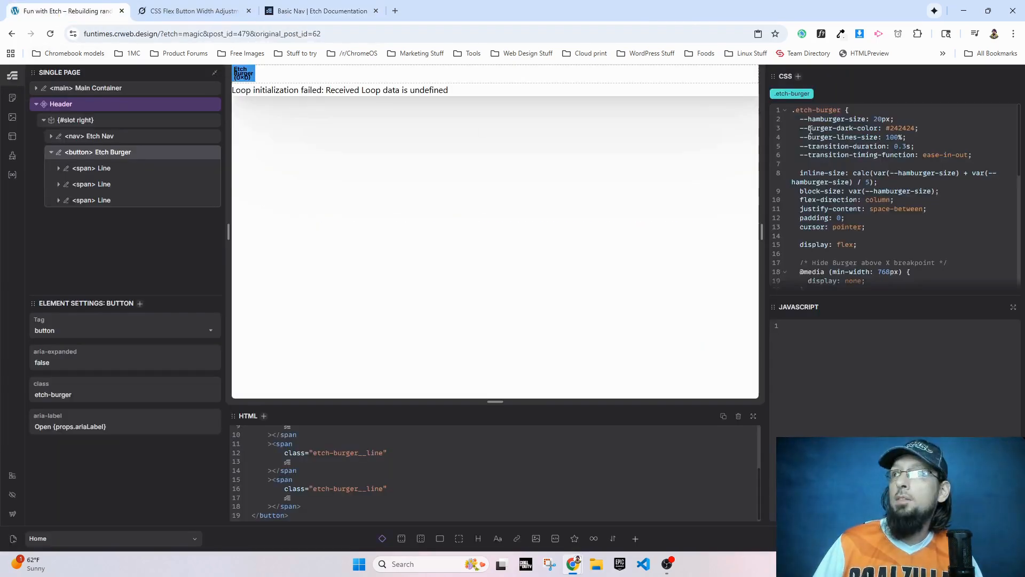
pyautogui.click(315, 11)
pyautogui.scroll(-1, 331, 223)
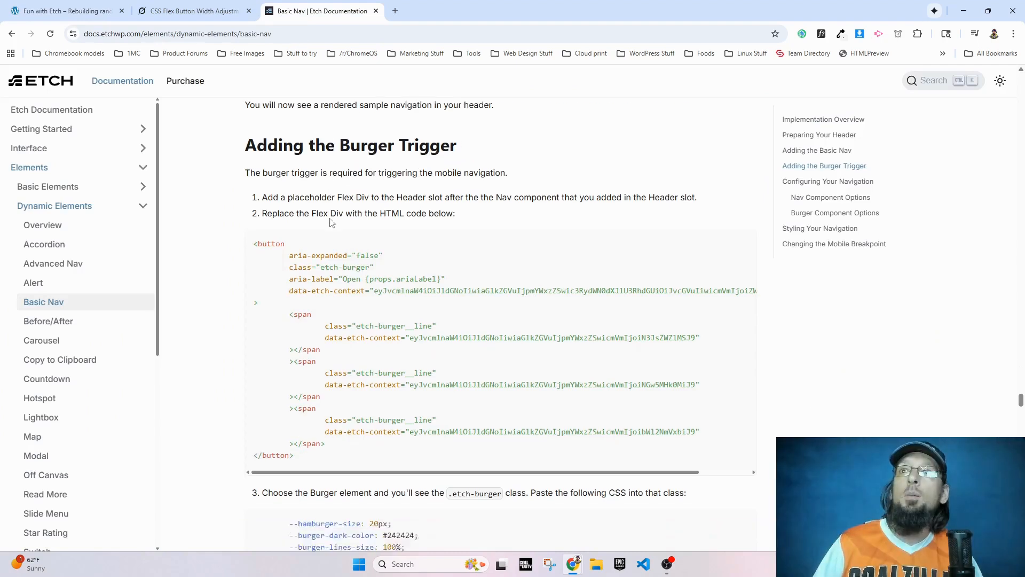
pyautogui.scroll(-5, 331, 223)
pyautogui.moveTo(397, 228); pyautogui.dragTo(619, 415)
pyautogui.click(507, 401)
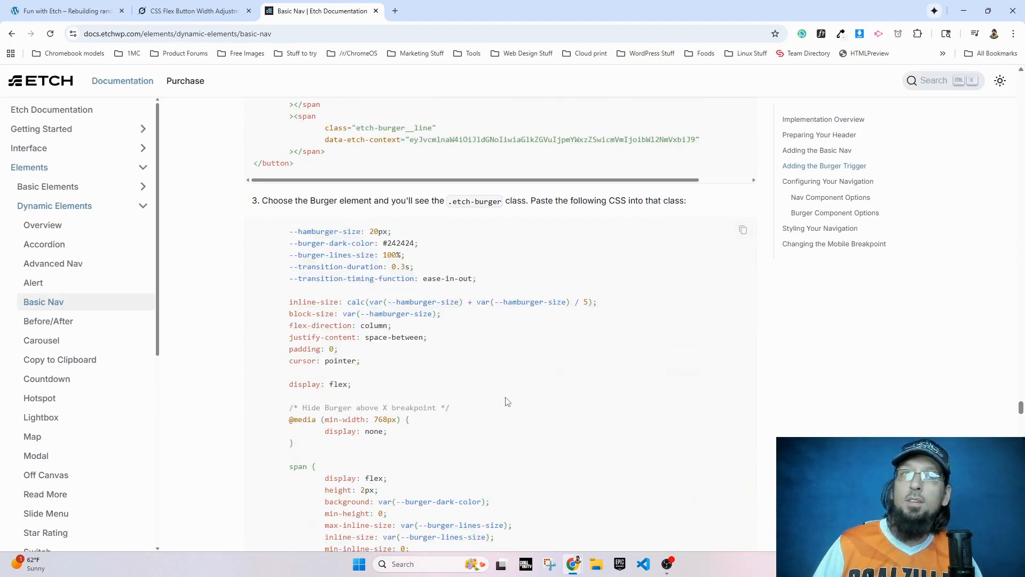
# Step: Copy the EtchBurgerScript code from step 4 of the documentation and paste it into the Etch Burger element's JavaScript
pyautogui.scroll(-13, 505, 399)
pyautogui.click(744, 139)
pyautogui.click(64, 11)
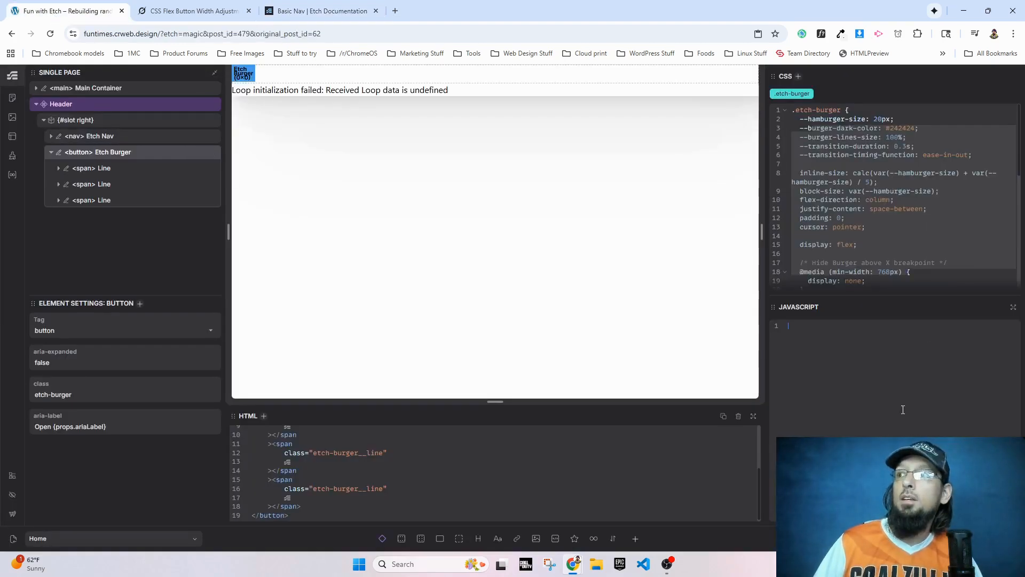
pyautogui.hotkey('ctrl', 'v')
# Step: Read the documentation's remaining burger steps and Configuring Your Navigation section, and check the Etch Nav element in Etch
pyautogui.click(295, 10)
pyautogui.scroll(-20, 362, 366)
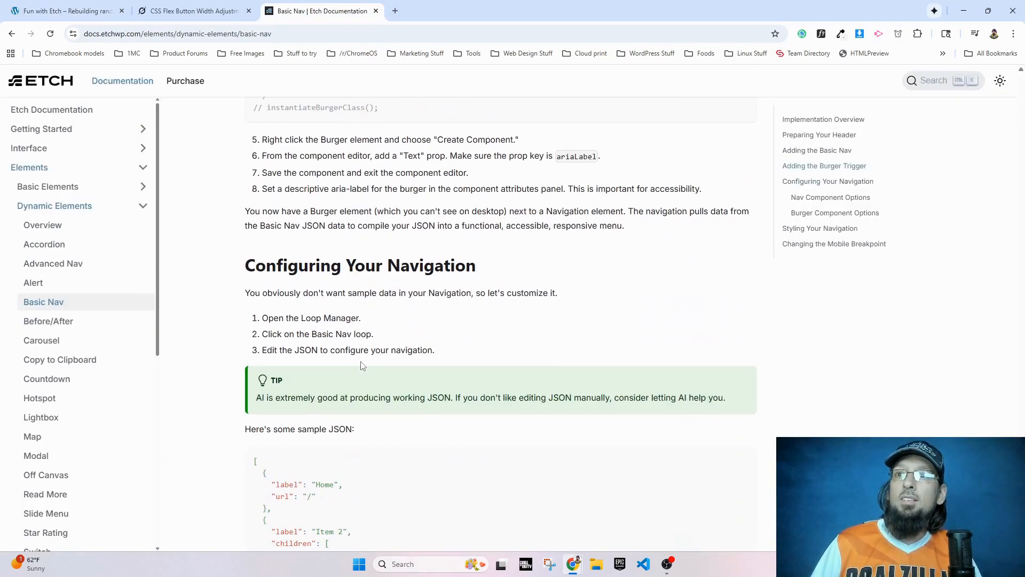
pyautogui.scroll(-4, 362, 366)
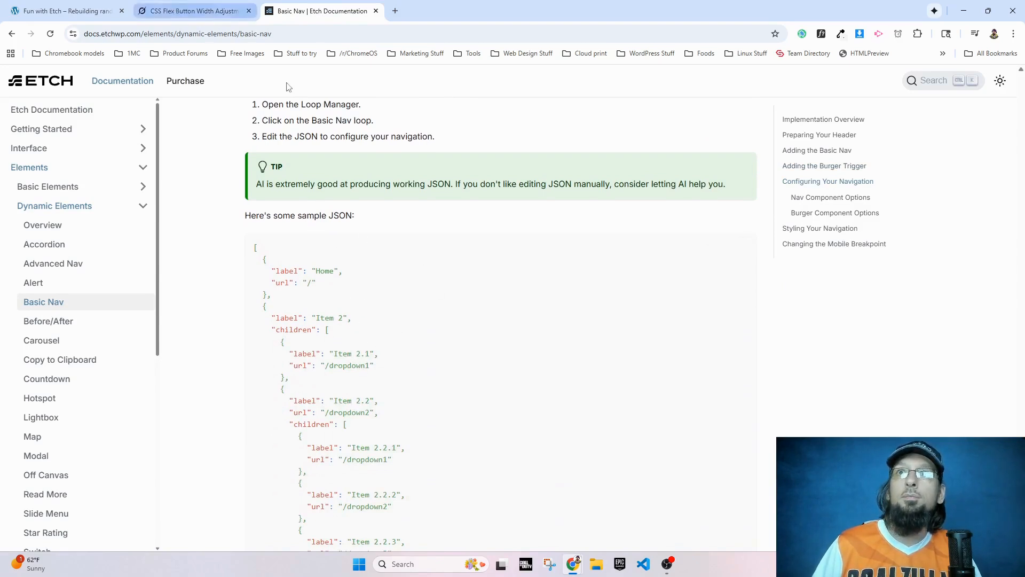
pyautogui.scroll(1, 327, 235)
pyautogui.scroll(2, 328, 235)
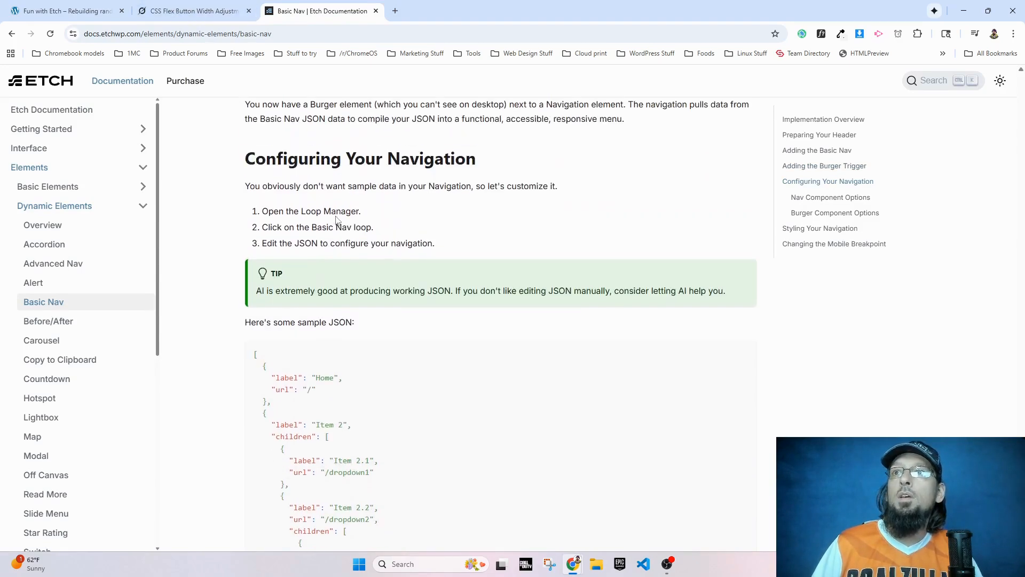
pyautogui.click(64, 11)
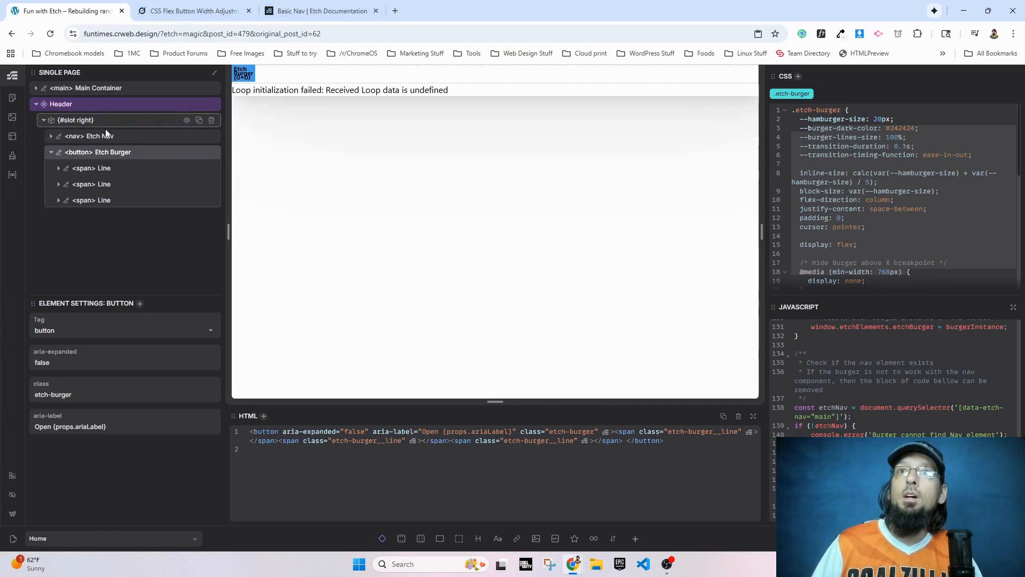
pyautogui.click(81, 138)
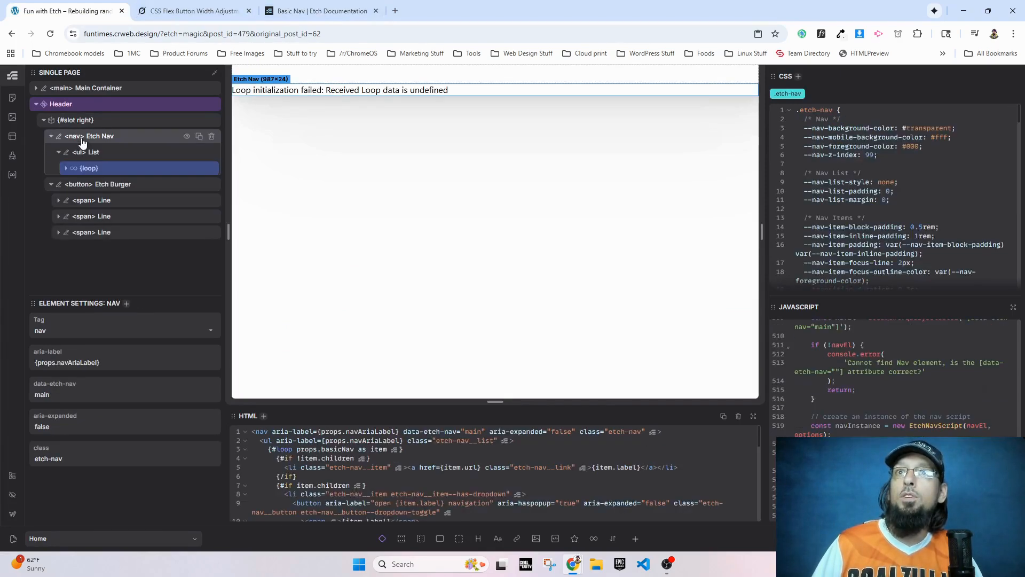
pyautogui.click(52, 139)
# Step: Go back through the documentation's navigation and burger instructions to find the skipped Basic Nav steps 6 to 12
pyautogui.click(320, 11)
pyautogui.scroll(-8, 408, 372)
pyautogui.scroll(-10, 407, 372)
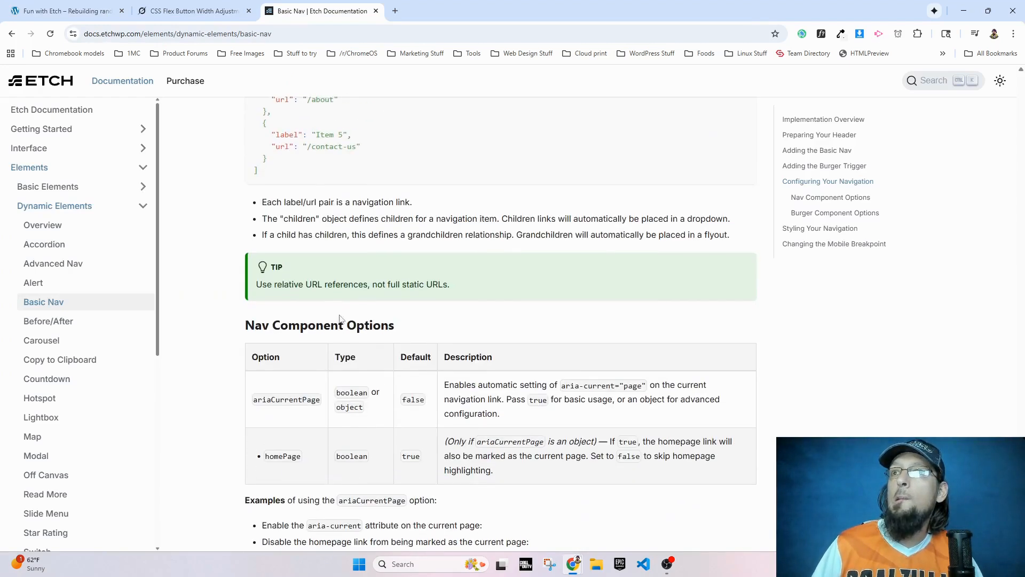
pyautogui.scroll(11, 342, 320)
pyautogui.scroll(7, 341, 320)
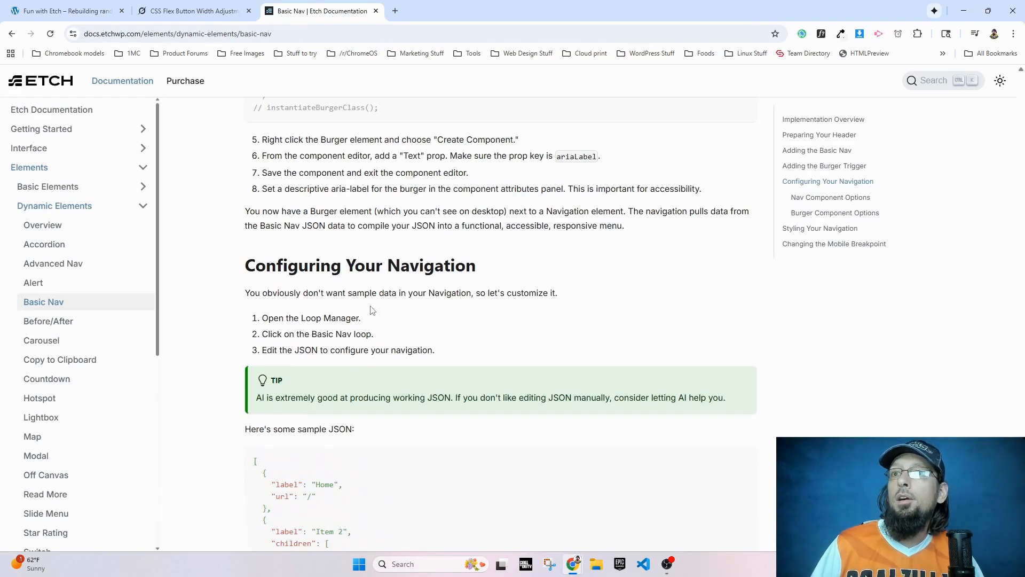
pyautogui.scroll(5, 290, 339)
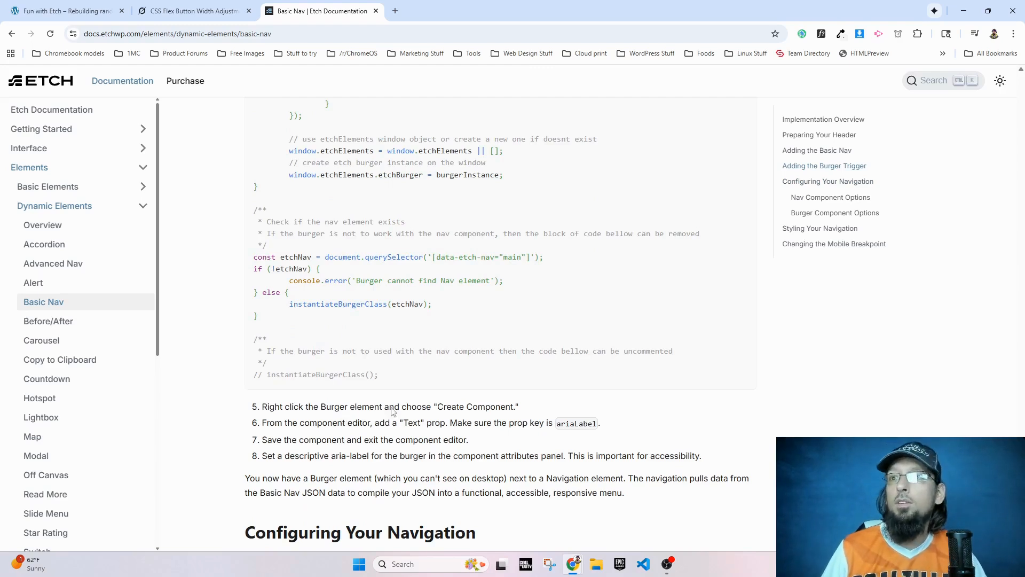
pyautogui.scroll(20, 435, 404)
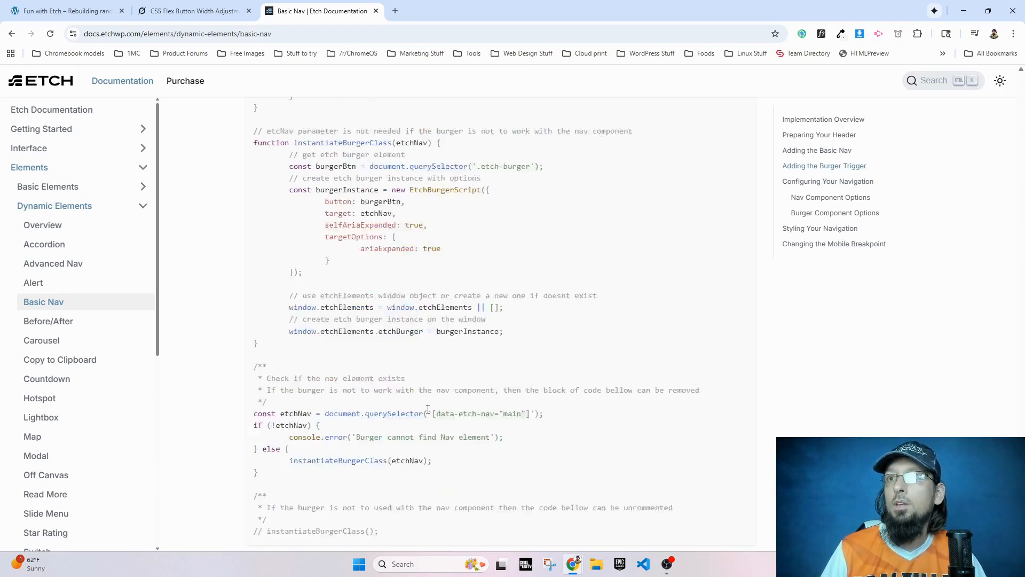
pyautogui.scroll(15, 393, 391)
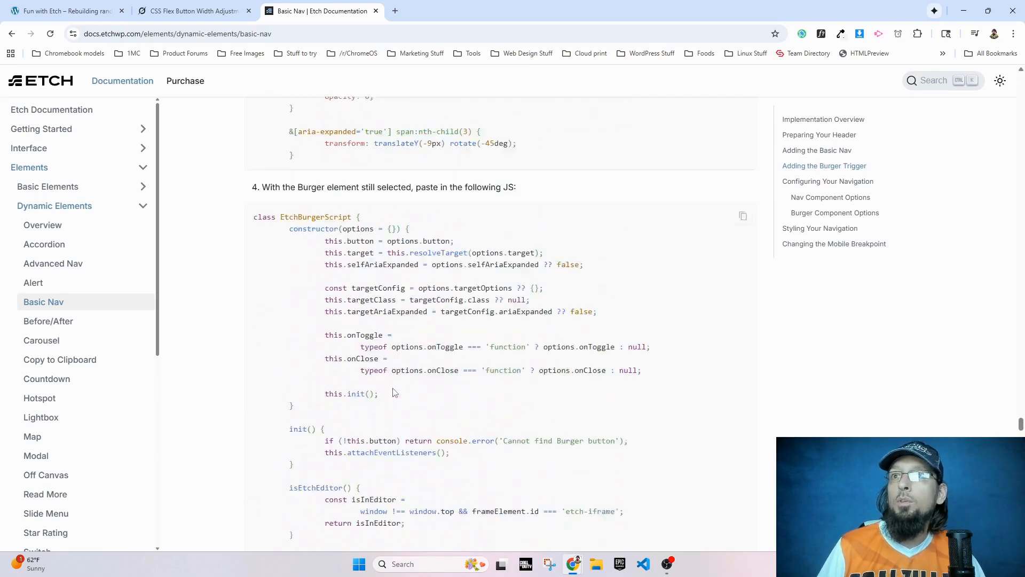
pyautogui.scroll(-5, 417, 390)
pyautogui.scroll(6, 432, 387)
pyautogui.scroll(8, 430, 389)
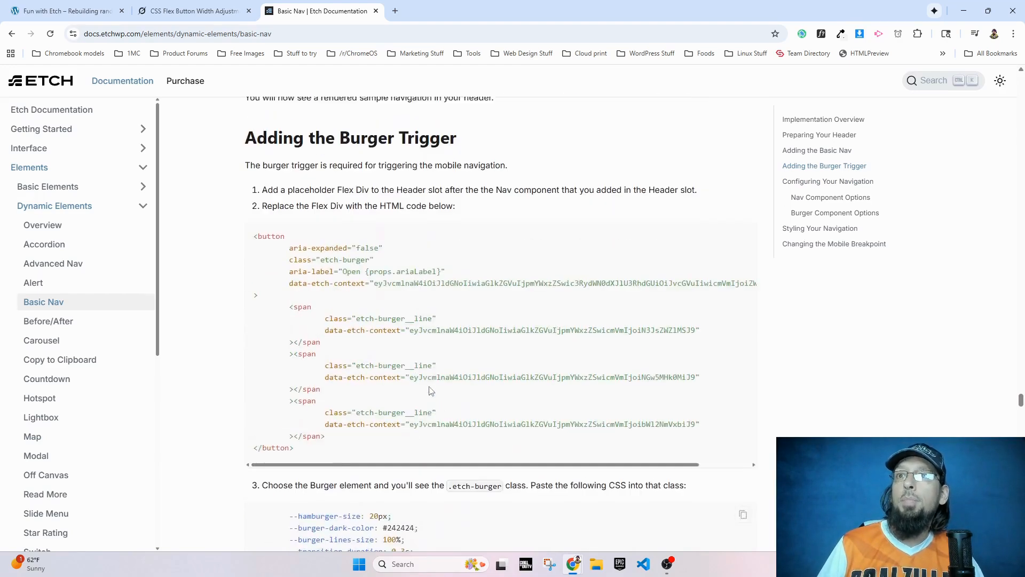
pyautogui.scroll(-2, 395, 352)
pyautogui.scroll(6, 374, 419)
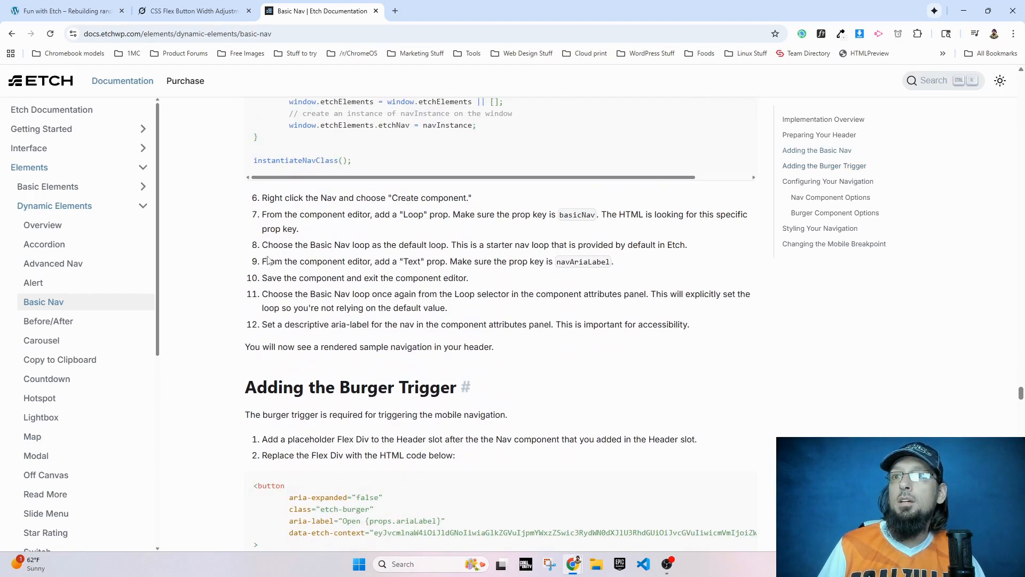
# Step: Following step 6 of the Basic Nav instructions, create a component from the Etch Nav element
pyautogui.moveTo(285, 199); pyautogui.dragTo(474, 200)
pyautogui.click(473, 208)
pyautogui.click(67, 11)
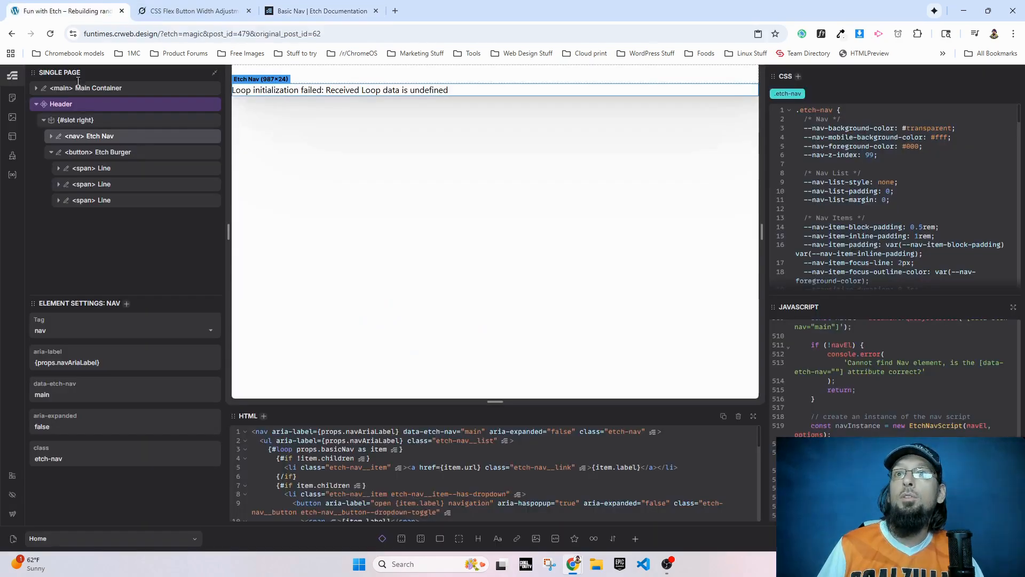
pyautogui.rightClick(82, 137)
pyautogui.click(122, 252)
# Step: Following step 7 of the documentation, add a Loop property to the new nav component
pyautogui.click(314, 12)
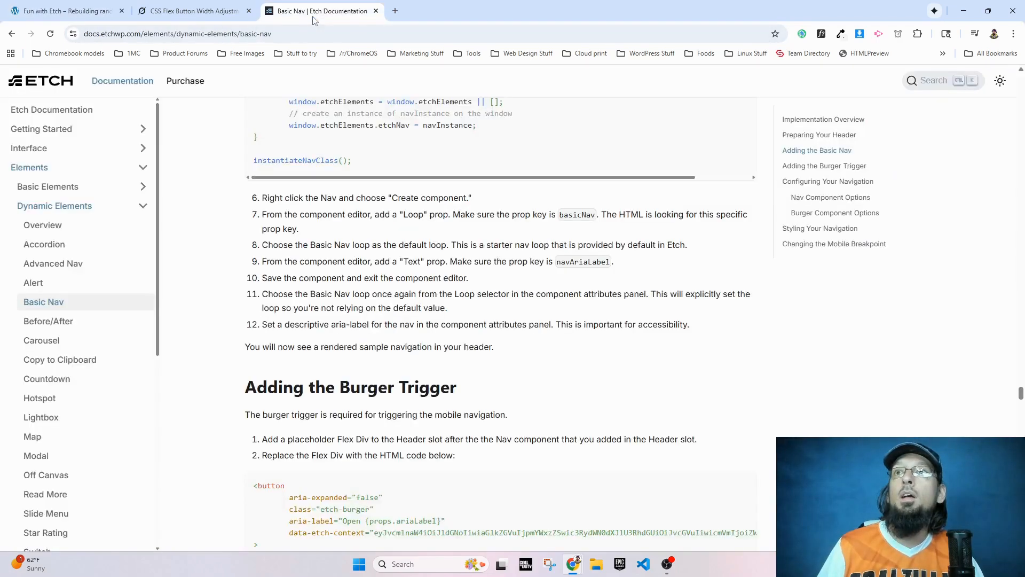
pyautogui.moveTo(400, 214); pyautogui.dragTo(451, 216)
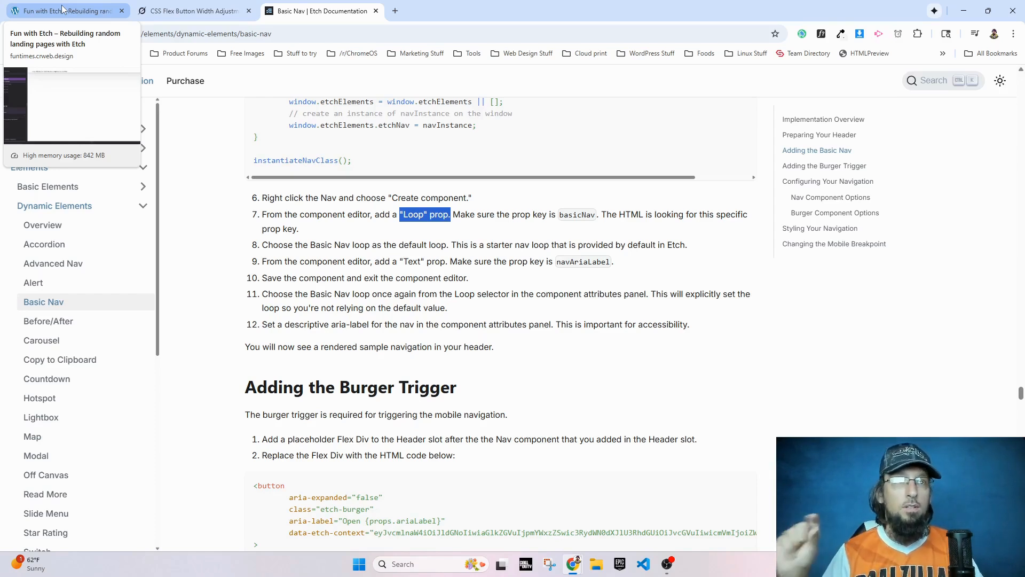
pyautogui.click(32, 6)
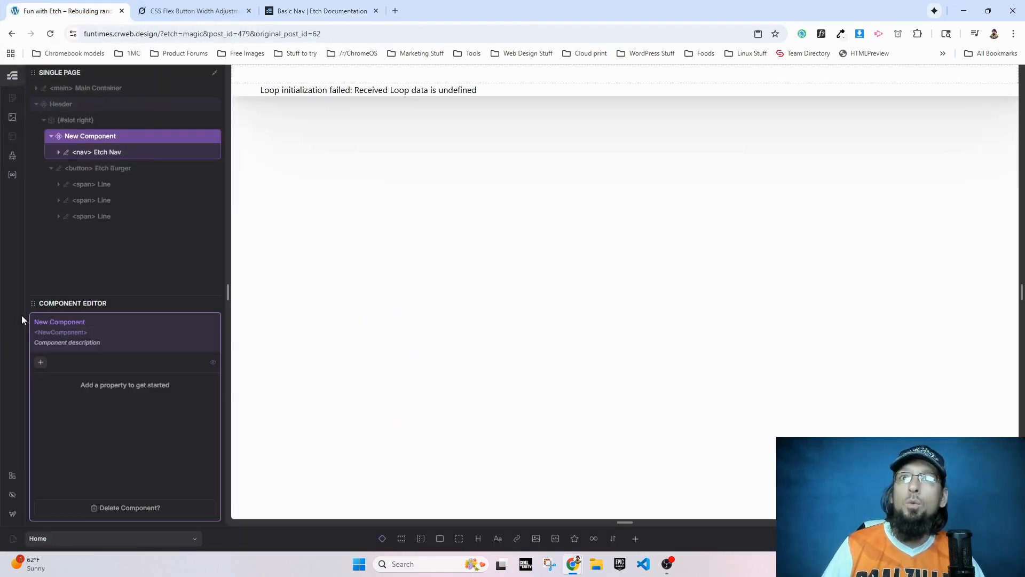
pyautogui.click(41, 363)
pyautogui.click(78, 423)
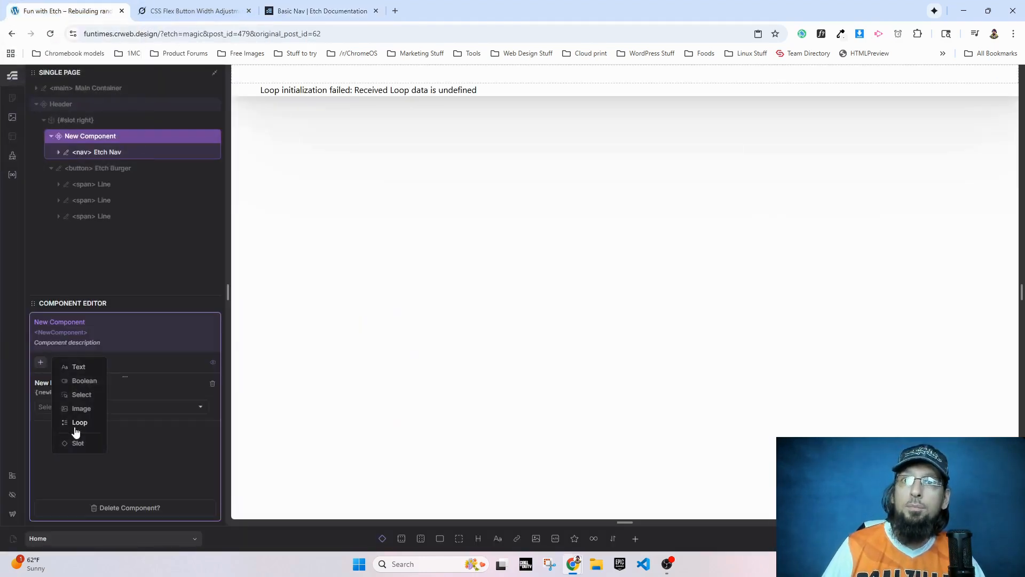
# Step: Name the new loop property "Basic Nav" so that its key matches basicNav
pyautogui.click(115, 389)
pyautogui.tripleClick(62, 384)
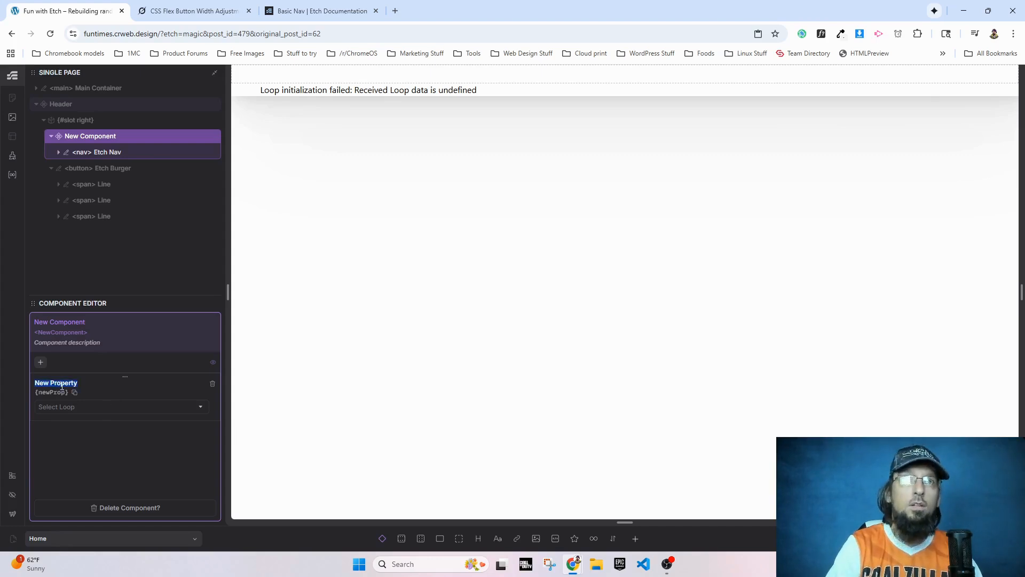
pyautogui.write('basic')
pyautogui.press('BackSpace')
pyautogui.press('BackSpace')
pyautogui.press('BackSpace')
pyautogui.press('BackSpace')
pyautogui.press('BackSpace')
pyautogui.write('Basic Nav')
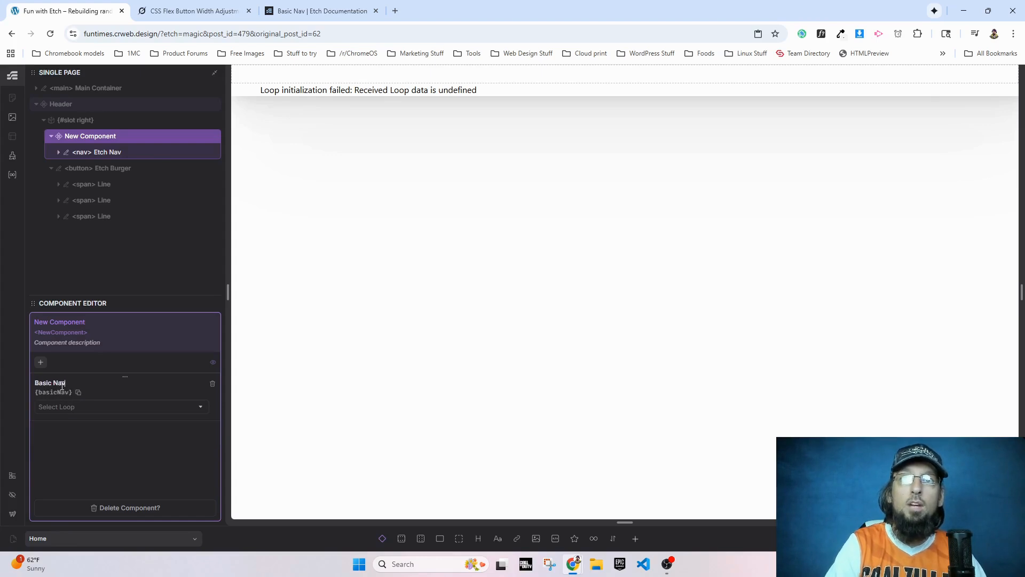
# Step: Choose the Basic Nav JSON loop as the default loop of the basicNav property
pyautogui.moveTo(36, 393); pyautogui.dragTo(69, 393)
pyautogui.click(48, 407)
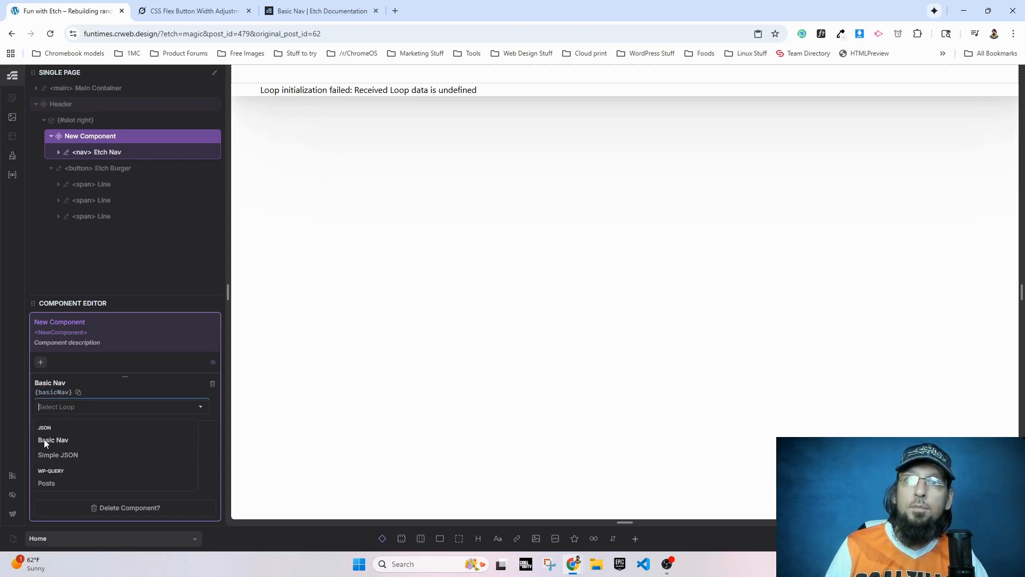
pyautogui.click(45, 440)
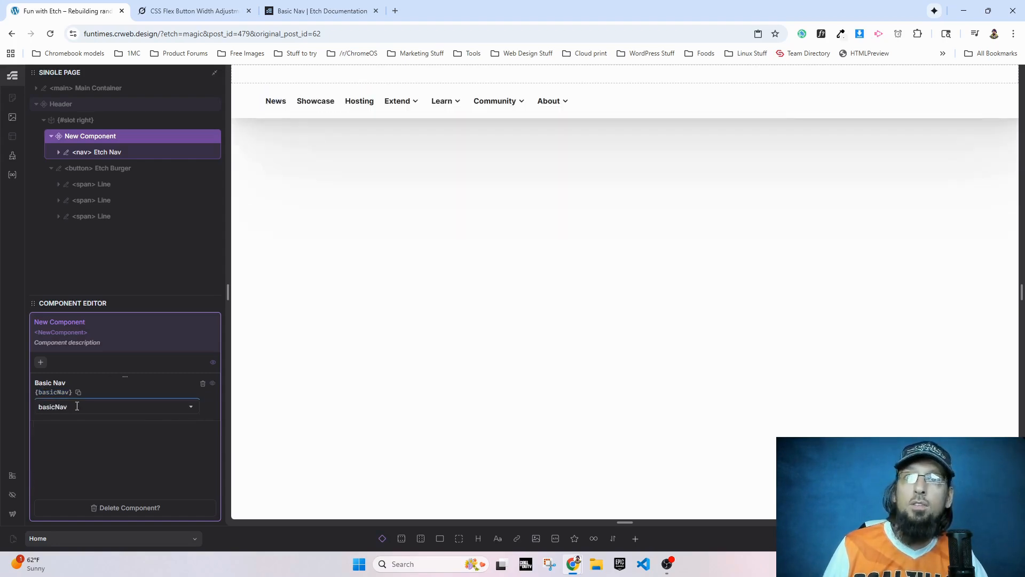
# Step: Review the burger trigger and navigation configuration sections of the Basic Nav documentation, including the sample JSON
pyautogui.click(320, 11)
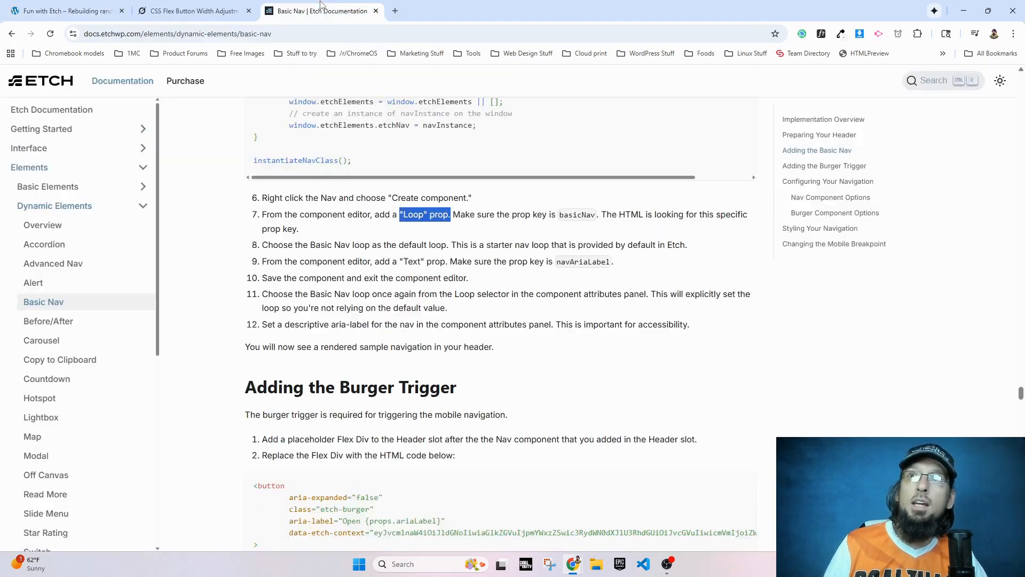
pyautogui.scroll(-5, 318, 368)
pyautogui.scroll(-20, 318, 368)
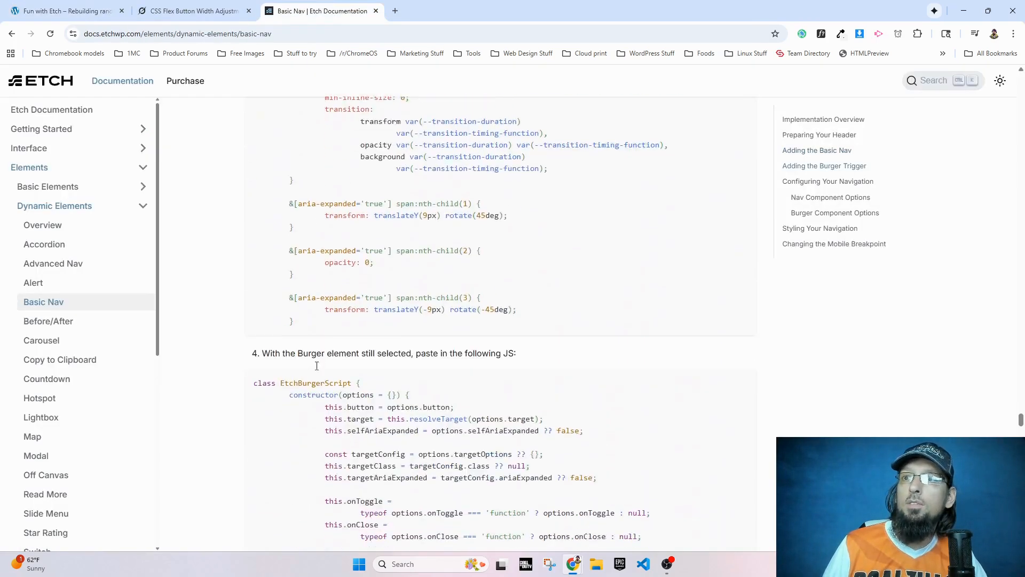
pyautogui.scroll(-20, 317, 373)
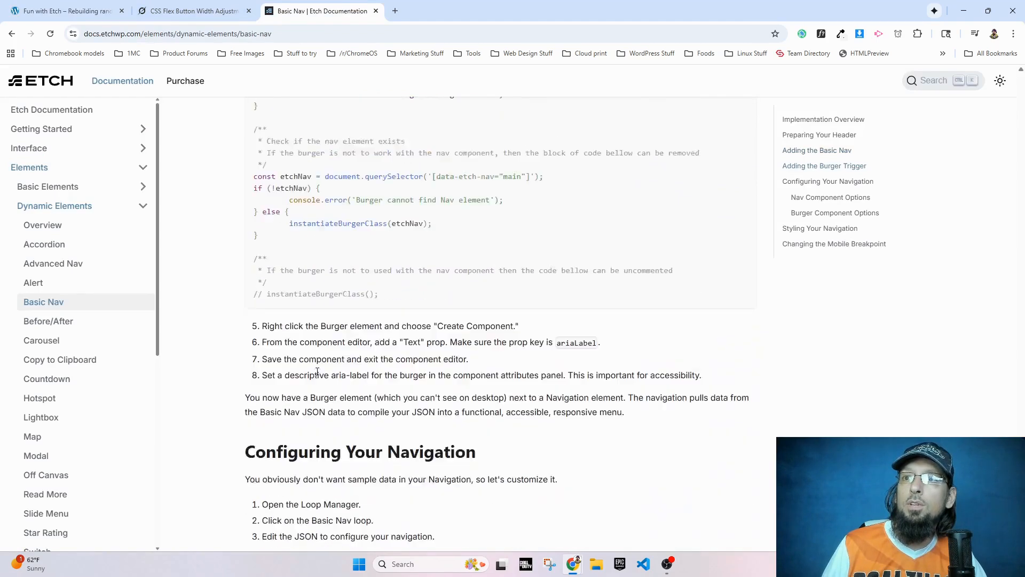
pyautogui.scroll(5, 267, 272)
pyautogui.moveTo(255, 249); pyautogui.dragTo(343, 438)
pyautogui.click(343, 394)
# Step: Try Simple JSON as the default loop of the new component's basicNav property and switch it back to Basic Nav
pyautogui.click(63, 11)
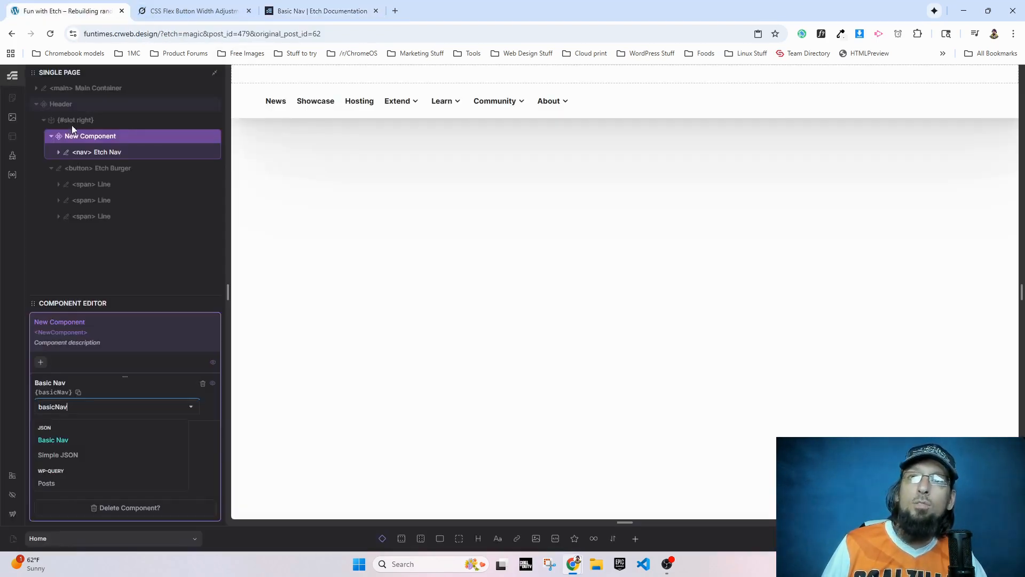
pyautogui.click(58, 455)
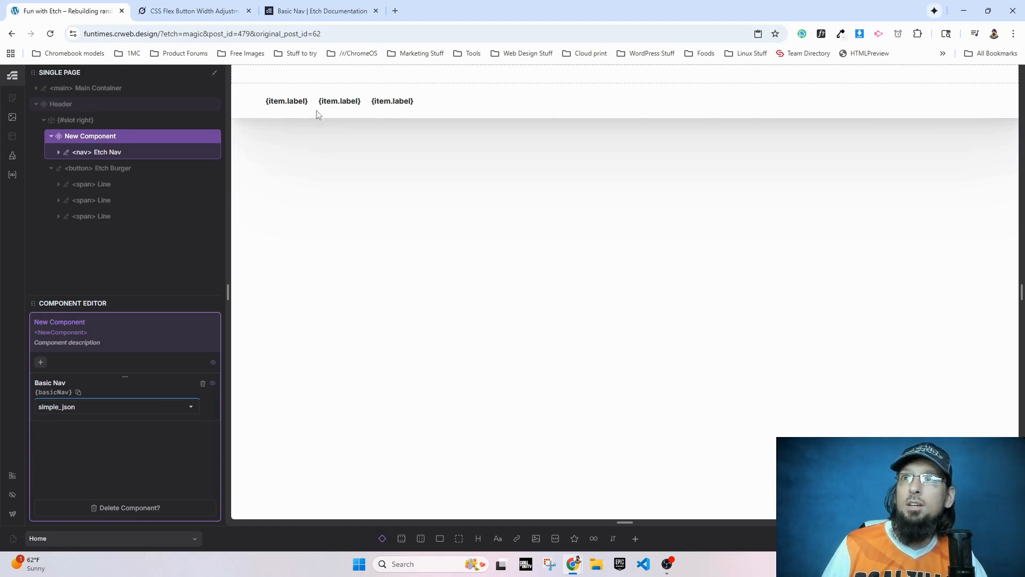
pyautogui.click(69, 403)
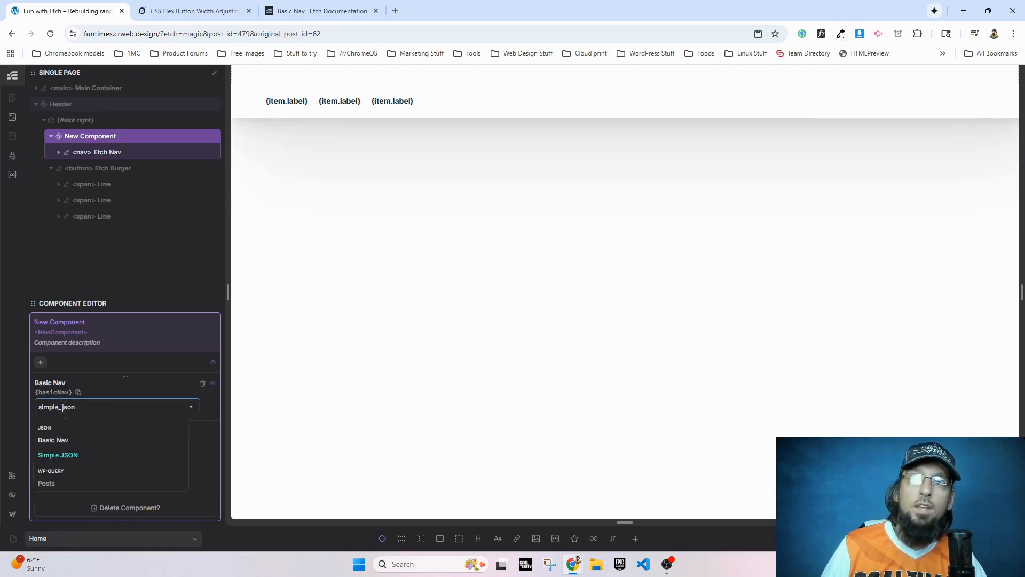
pyautogui.click(55, 440)
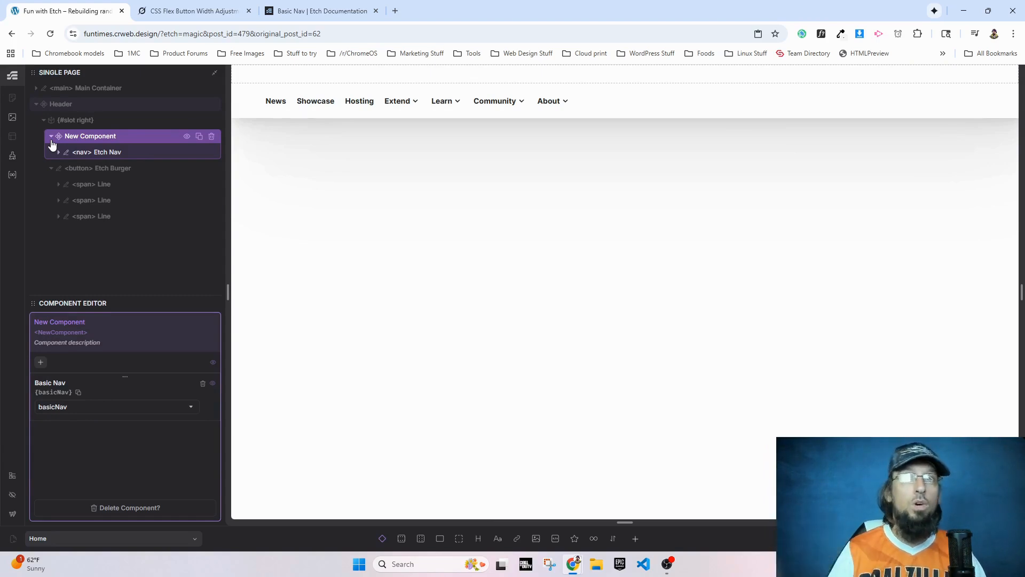
pyautogui.click(62, 406)
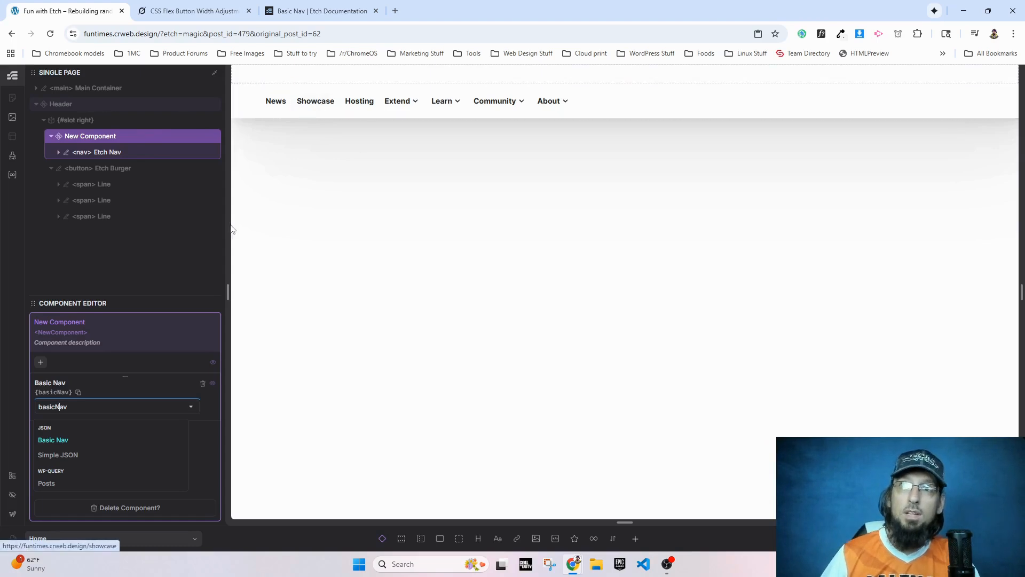
pyautogui.click(179, 405)
pyautogui.click(48, 407)
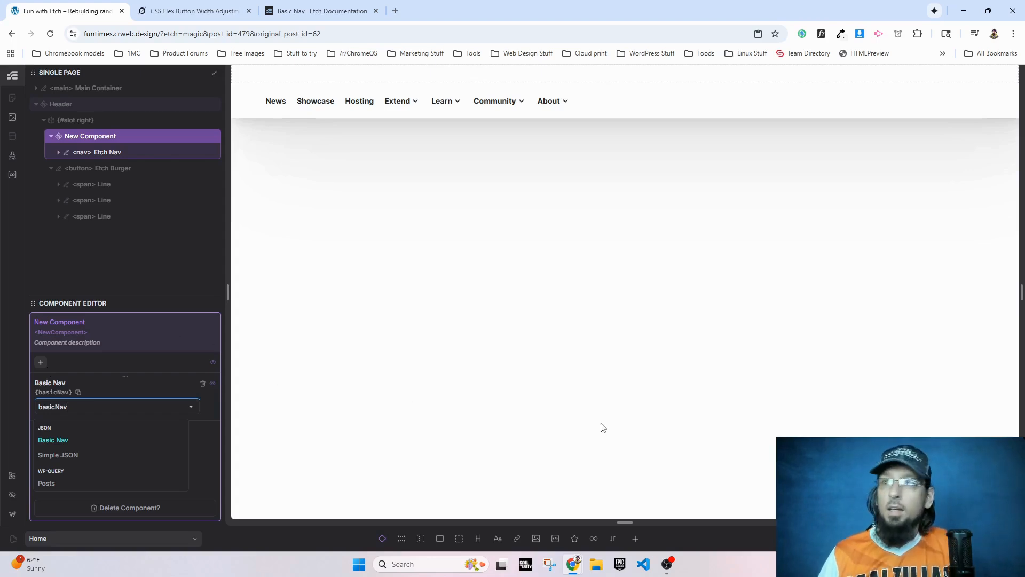
# Step: Save the new nav component, exit the component editor and preview the header navigation's dropdown menus
pyautogui.click(800, 494)
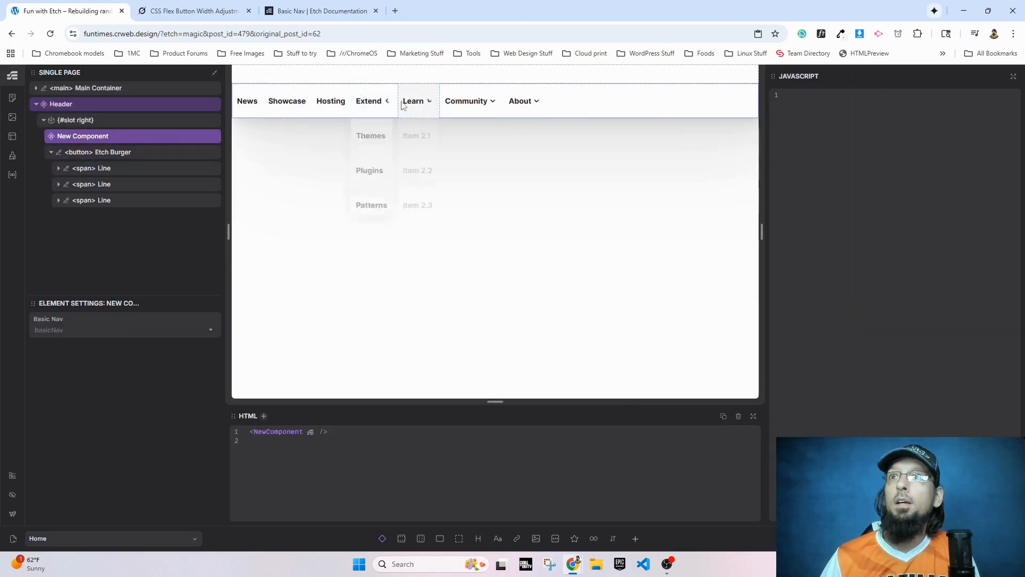
pyautogui.moveTo(462, 98)
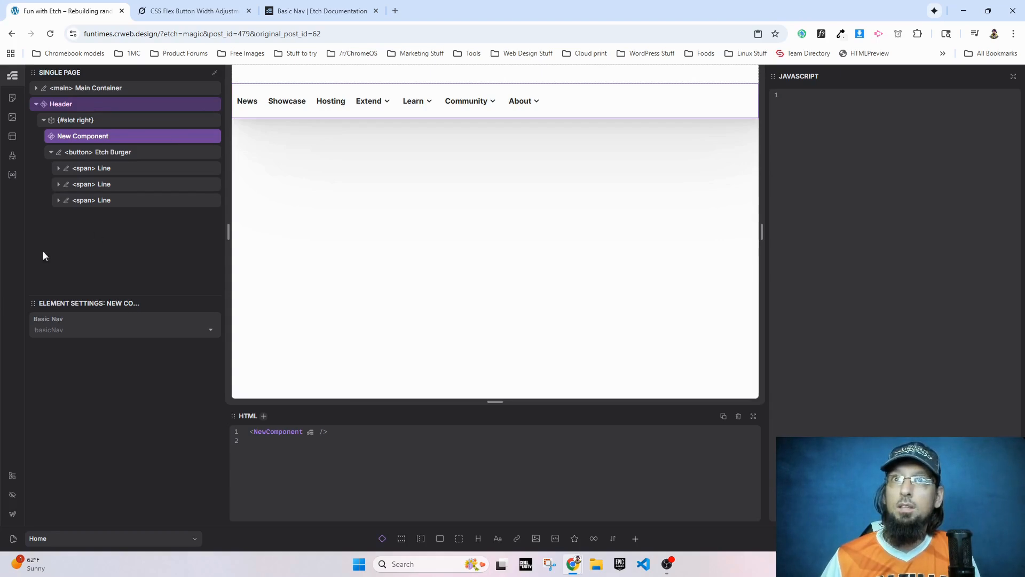
# Step: Open the Basic Nav loop in the Loop Manager and compare its JSON with the sample in the documentation
pyautogui.click(13, 175)
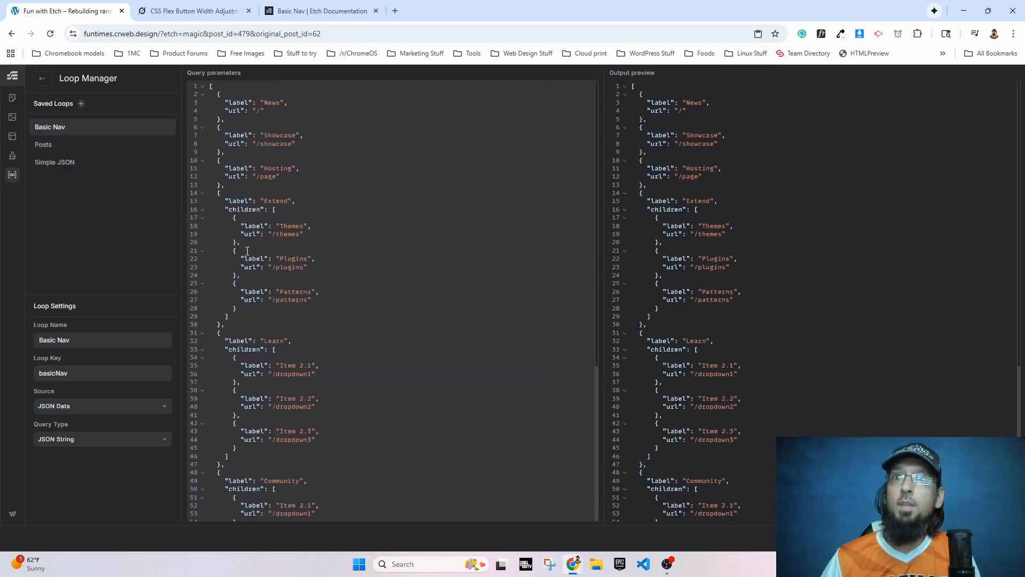
pyautogui.moveTo(216, 97); pyautogui.dragTo(355, 484)
pyautogui.click(330, 438)
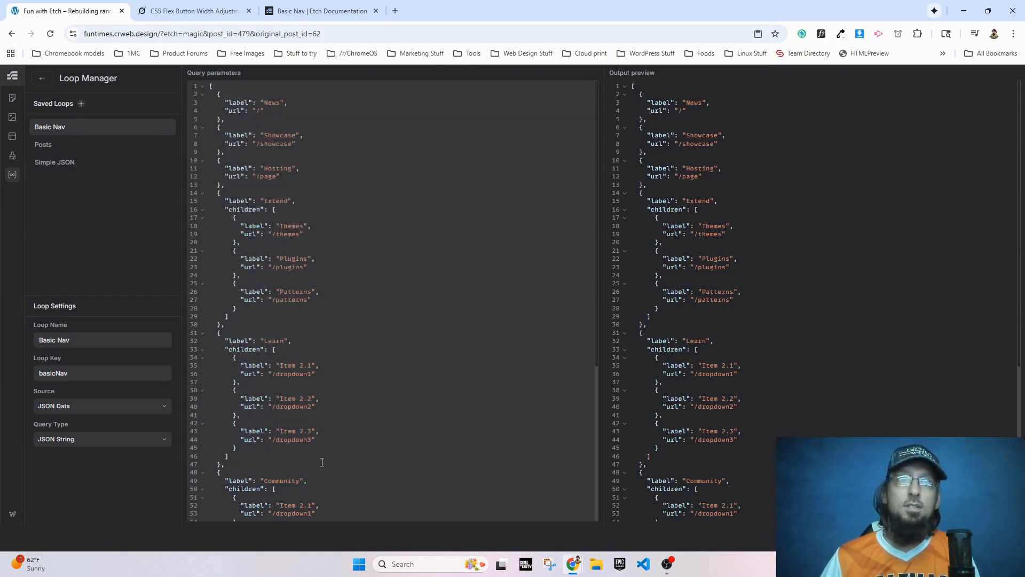
pyautogui.click(315, 11)
pyautogui.scroll(-2, 249, 176)
pyautogui.moveTo(262, 151); pyautogui.dragTo(381, 489)
pyautogui.click(69, 10)
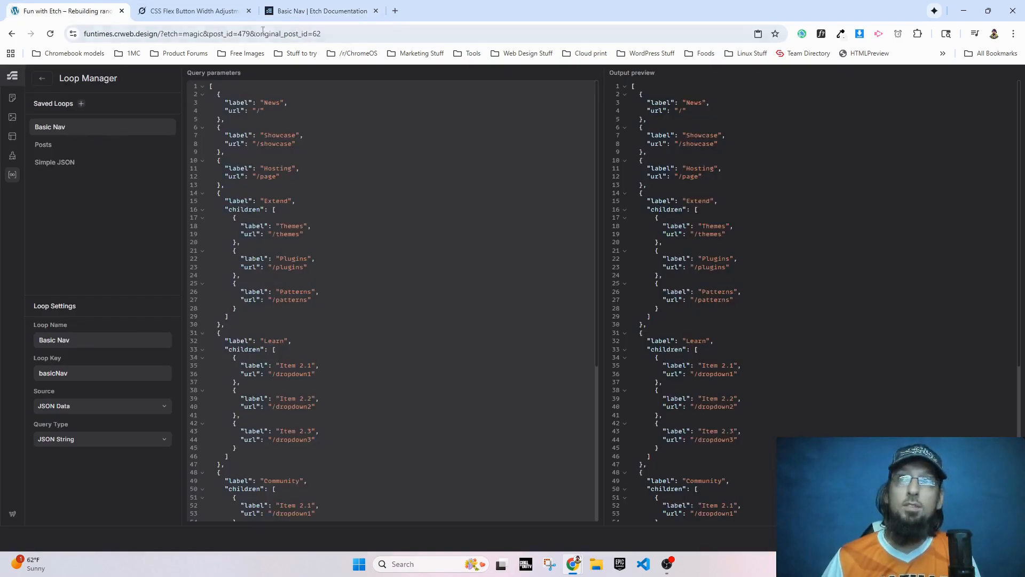
# Step: Examine the documentation's sample JSON for how item labels, URLs and nested children are structured
pyautogui.click(315, 11)
pyautogui.click(303, 164)
pyautogui.moveTo(316, 161); pyautogui.dragTo(343, 164)
pyautogui.moveTo(311, 212); pyautogui.dragTo(351, 212)
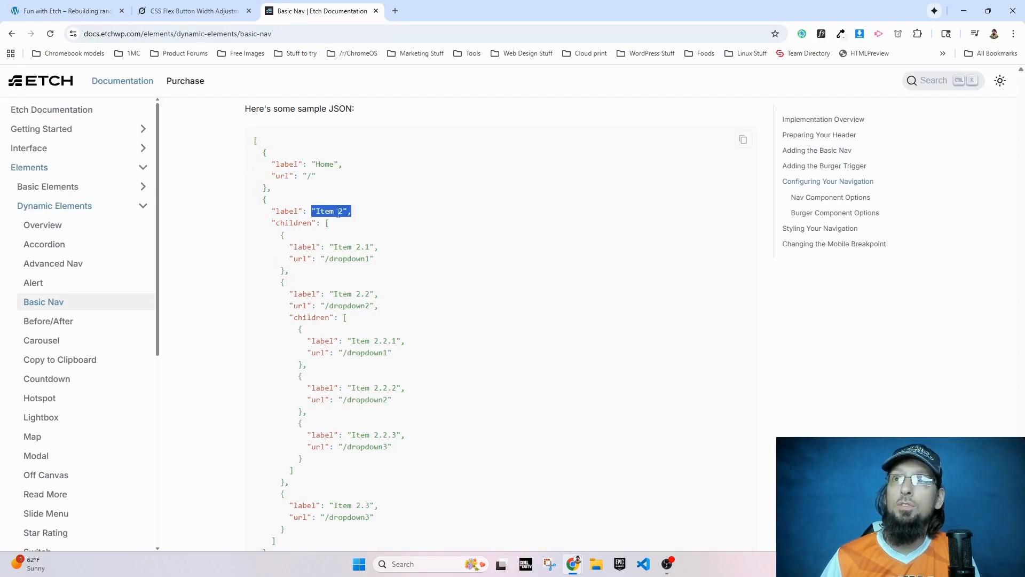
pyautogui.scroll(-1, 338, 213)
pyautogui.moveTo(275, 179); pyautogui.dragTo(351, 362)
pyautogui.scroll(-3, 326, 377)
pyautogui.scroll(-4, 336, 368)
pyautogui.moveTo(315, 407); pyautogui.dragTo(338, 407)
# Step: Examine the label, url and children entries of the Basic Nav loop's JSON in Etch's Loop Manager
pyautogui.click(64, 11)
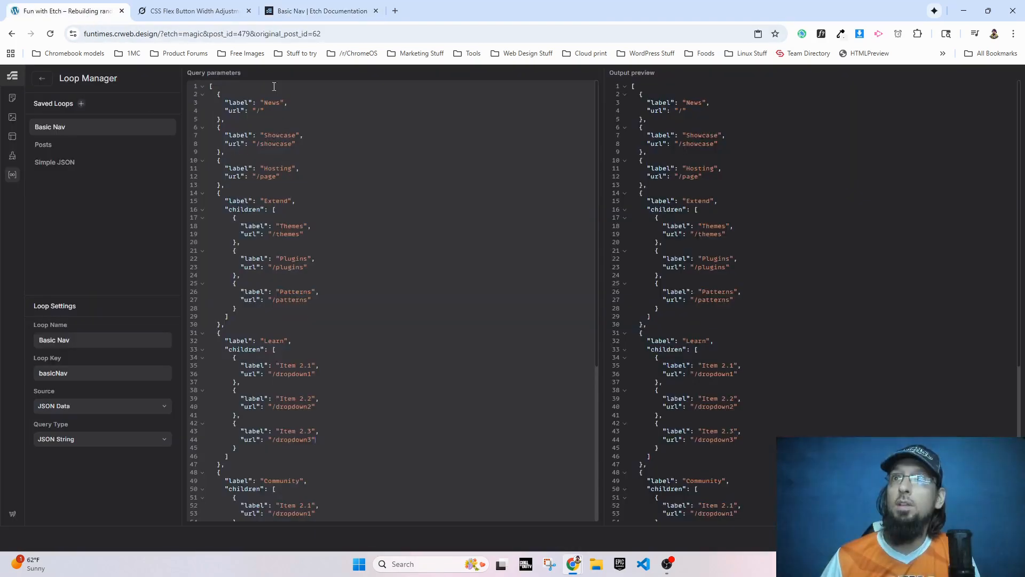
pyautogui.moveTo(265, 103); pyautogui.dragTo(288, 103)
pyautogui.moveTo(262, 169); pyautogui.dragTo(300, 168)
pyautogui.moveTo(263, 201); pyautogui.dragTo(301, 200)
pyautogui.moveTo(221, 209); pyautogui.dragTo(288, 341)
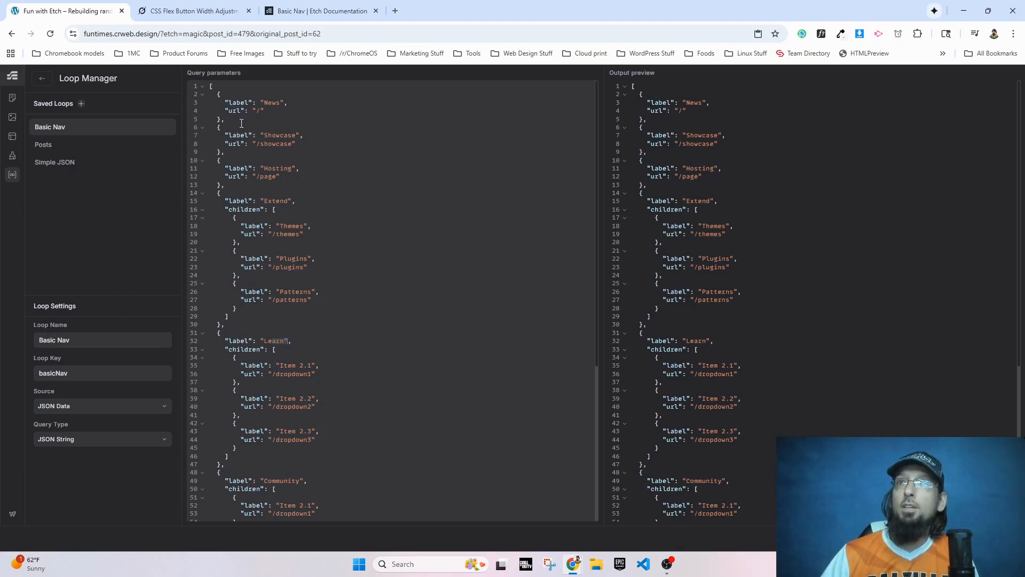
pyautogui.moveTo(229, 100); pyautogui.dragTo(248, 103)
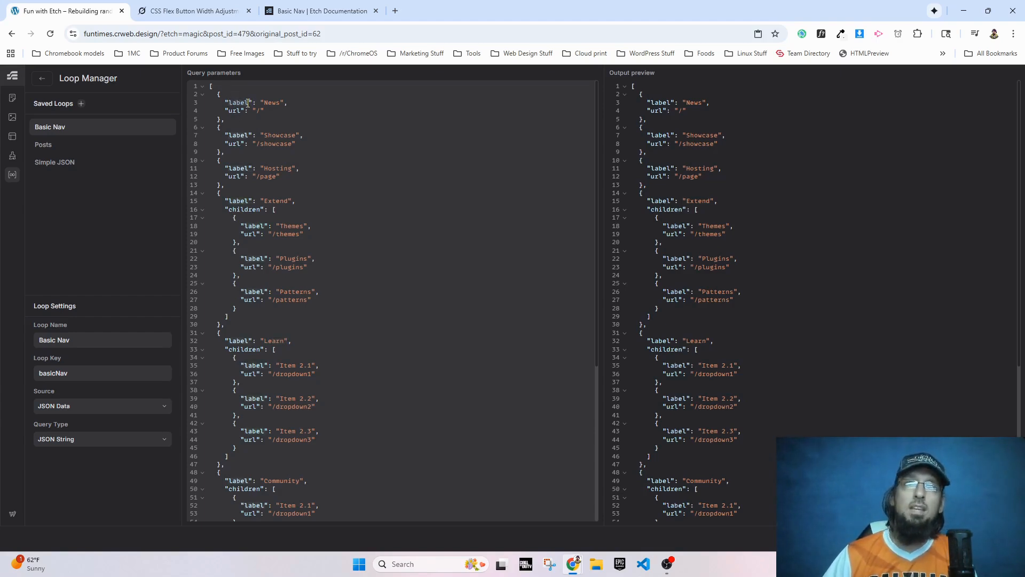
pyautogui.doubleClick(273, 104)
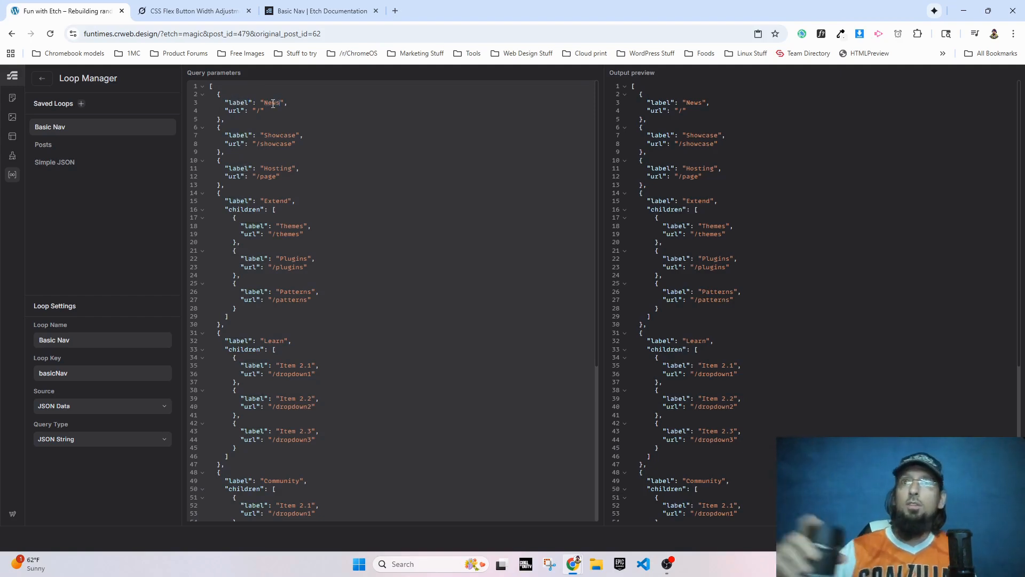
pyautogui.doubleClick(241, 103)
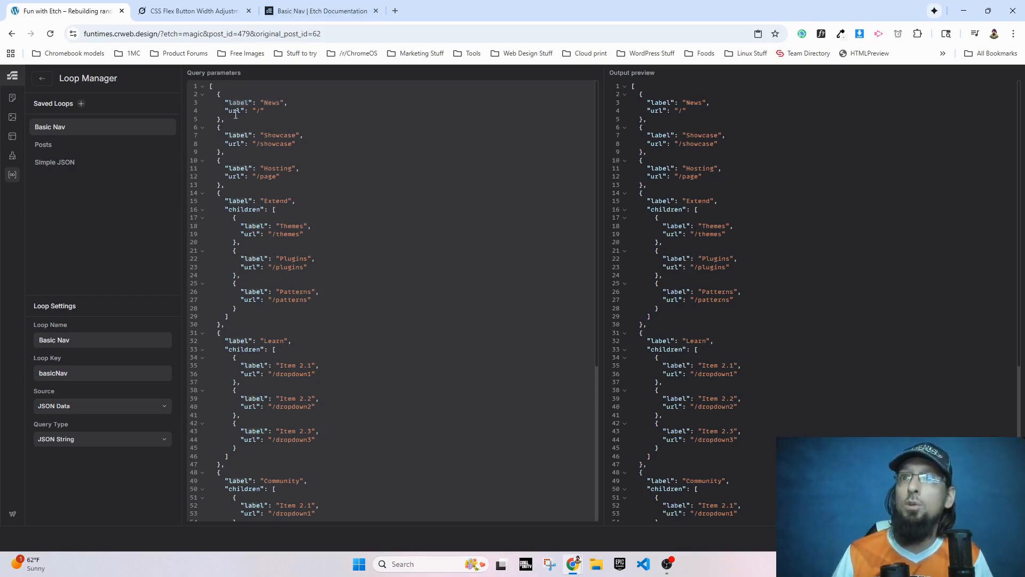
pyautogui.doubleClick(240, 210)
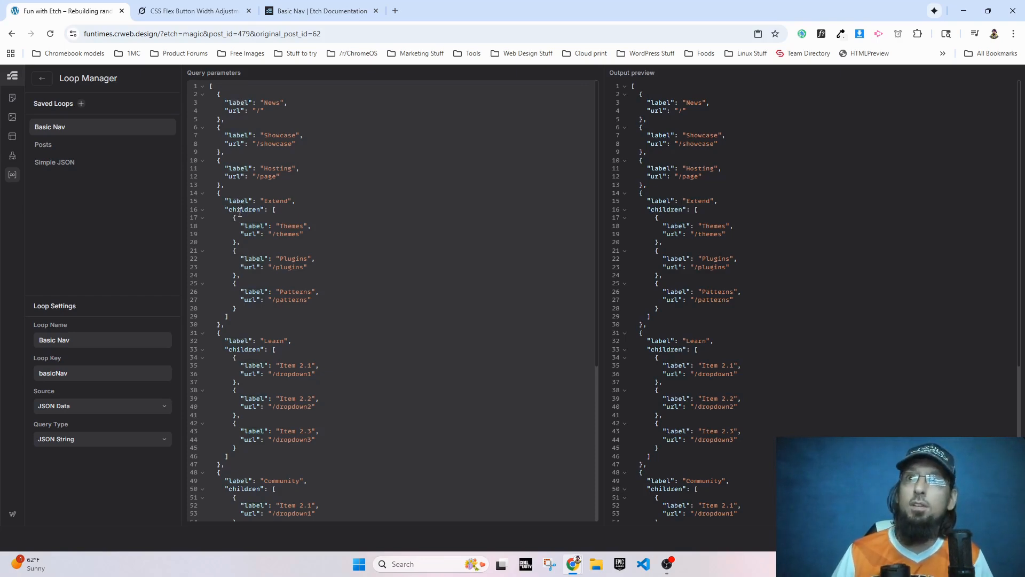
pyautogui.scroll(-5, 206, 354)
pyautogui.scroll(5, 255, 310)
# Step: Leave the Loop Manager, reopen New Component in the component editor and rename it "nav"
pyautogui.click(42, 79)
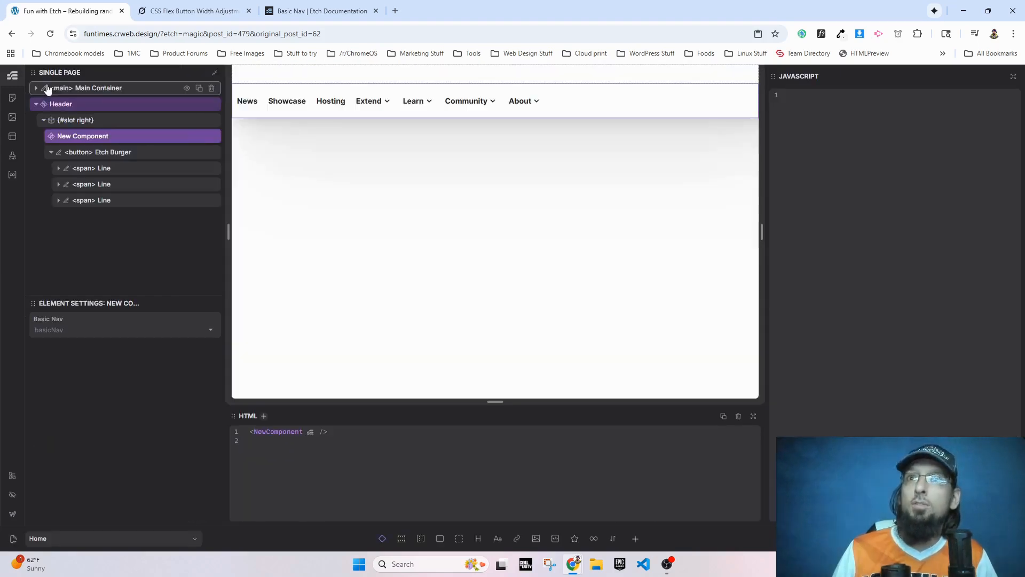
pyautogui.rightClick(85, 142)
pyautogui.click(117, 244)
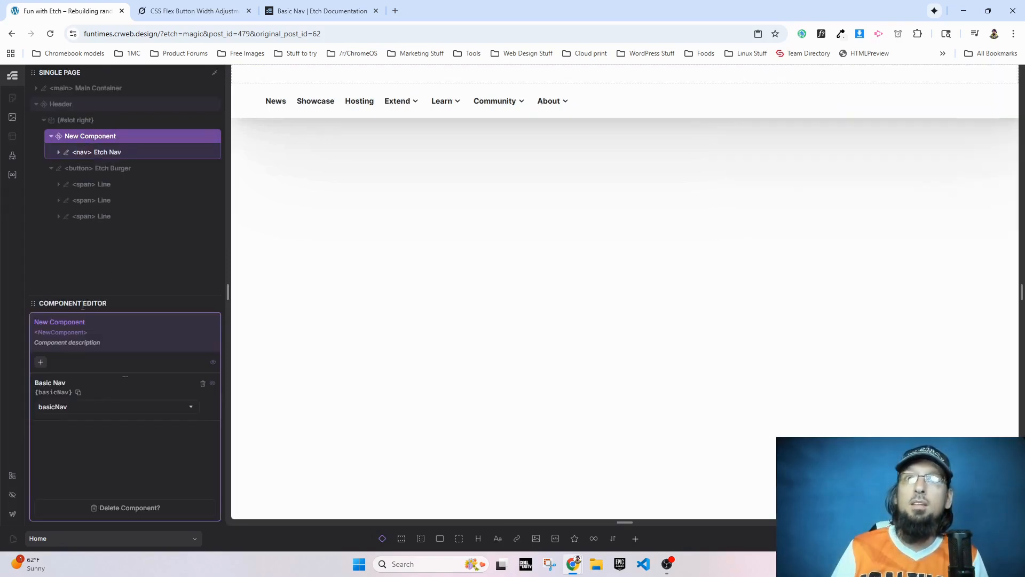
pyautogui.doubleClick(73, 322)
pyautogui.press('BackSpace')
pyautogui.press('BackSpace')
pyautogui.press('BackSpace')
pyautogui.press('BackSpace')
pyautogui.press('BackSpace')
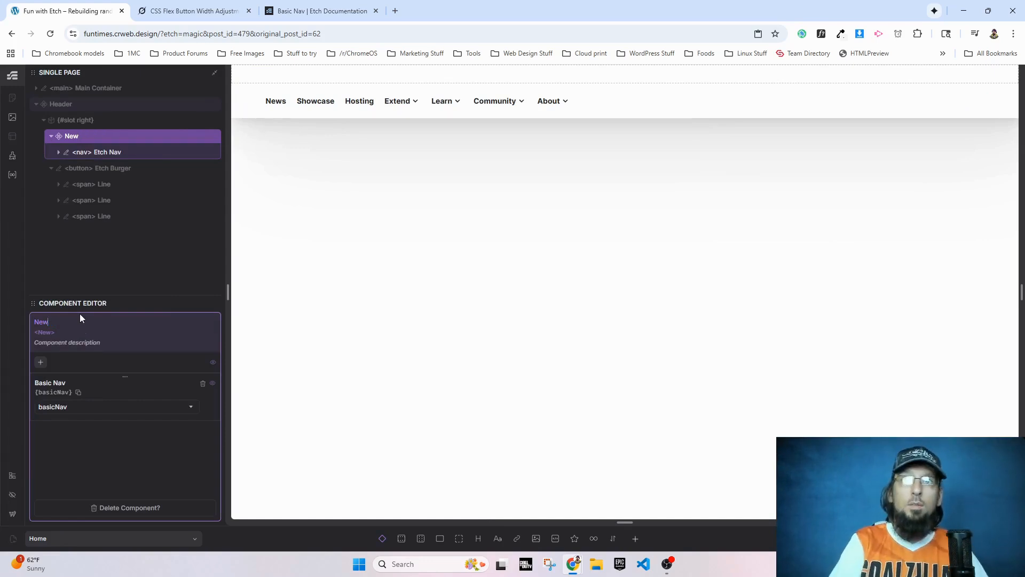
pyautogui.write('nav')
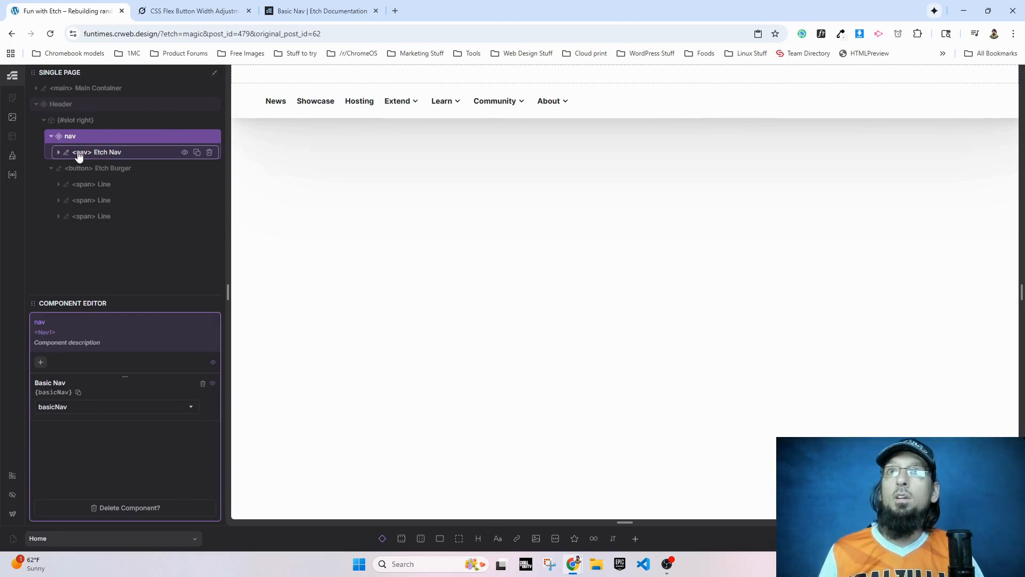
# Step: Inspect the nav component's nested list, loop, condition and item elements, and how the loop's HTML uses the item label and URL
pyautogui.click(96, 153)
pyautogui.click(96, 169)
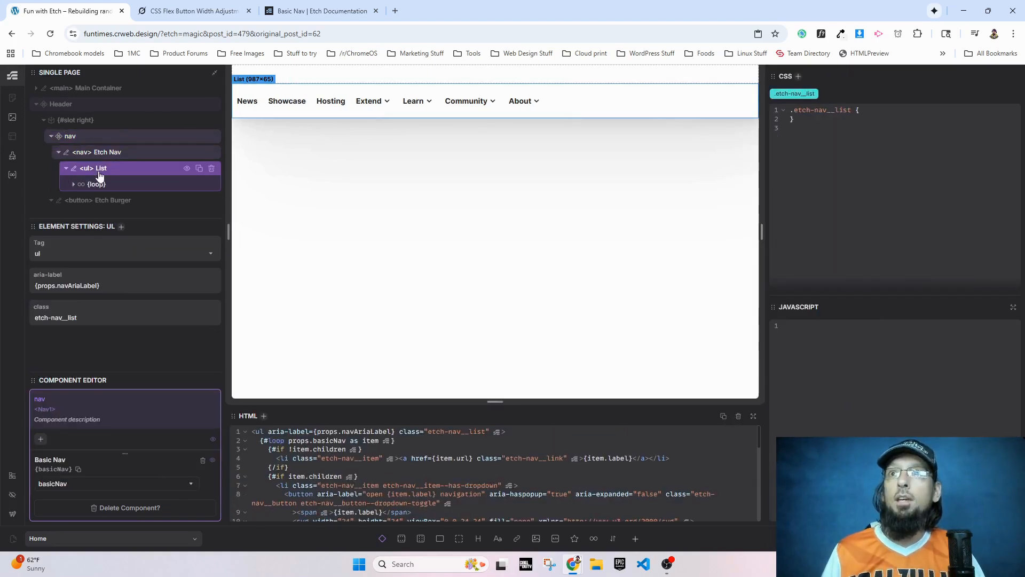
pyautogui.click(97, 185)
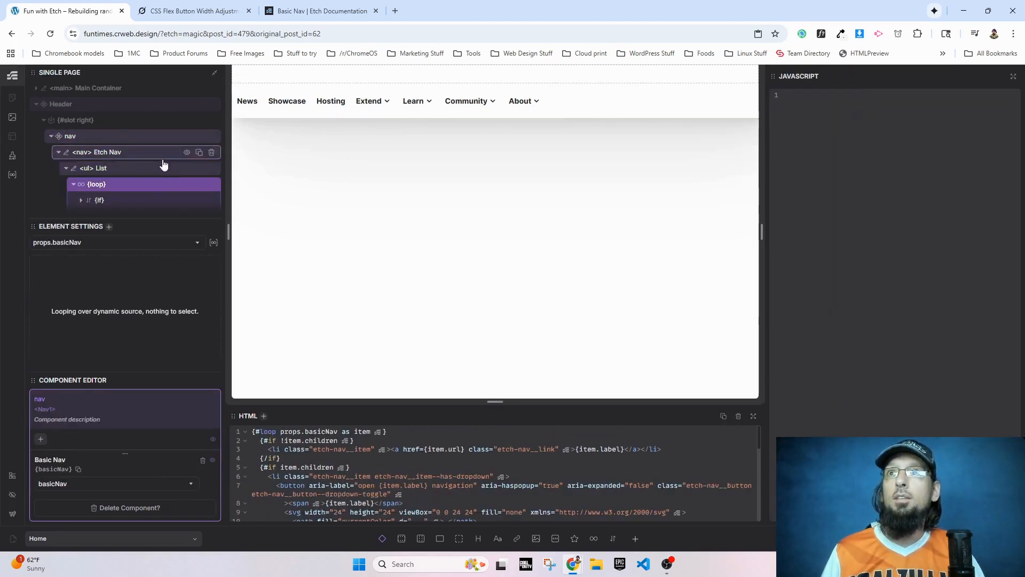
pyautogui.click(98, 201)
pyautogui.click(111, 111)
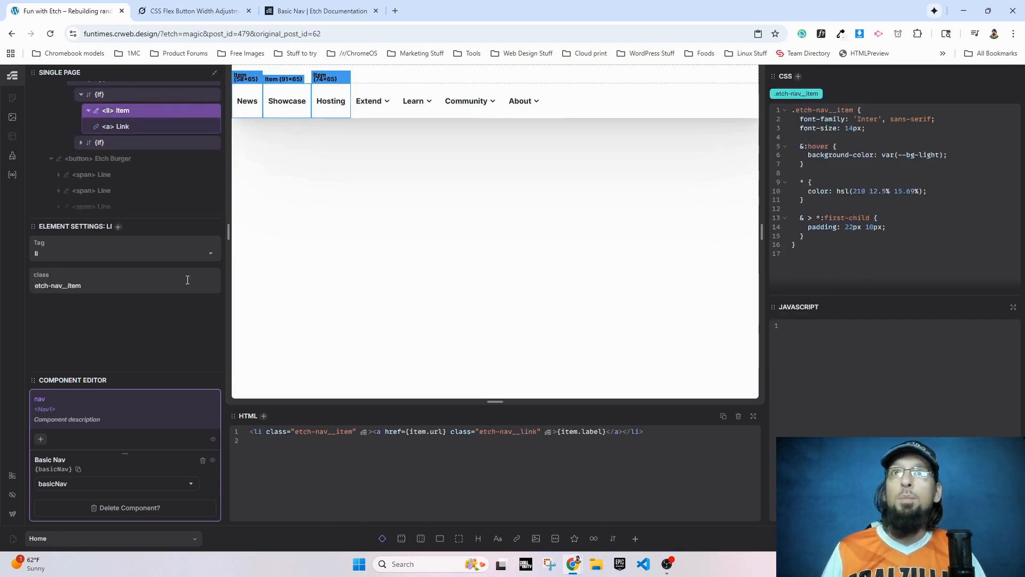
pyautogui.scroll(3, 88, 199)
pyautogui.click(96, 184)
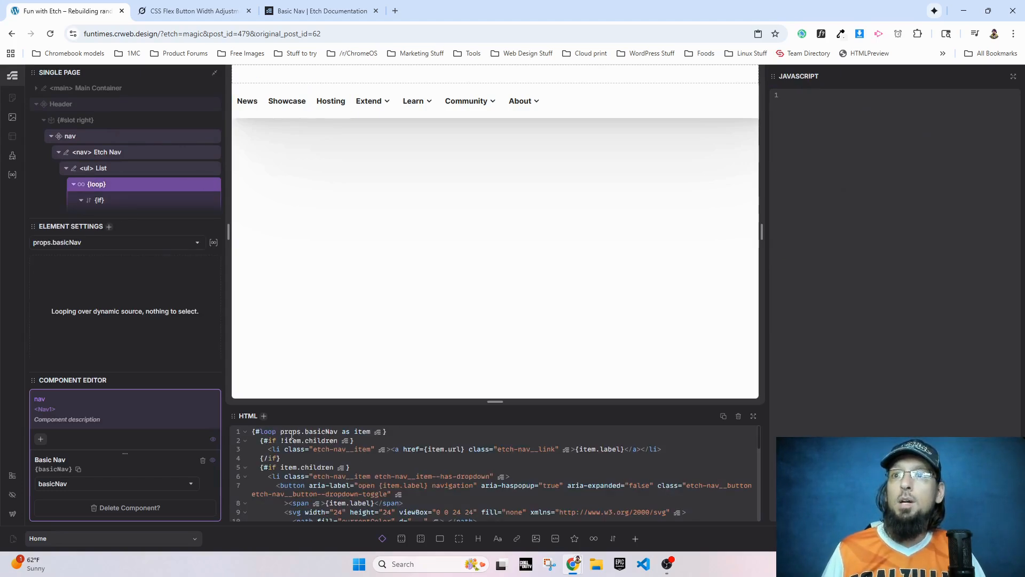
pyautogui.doubleClick(368, 431)
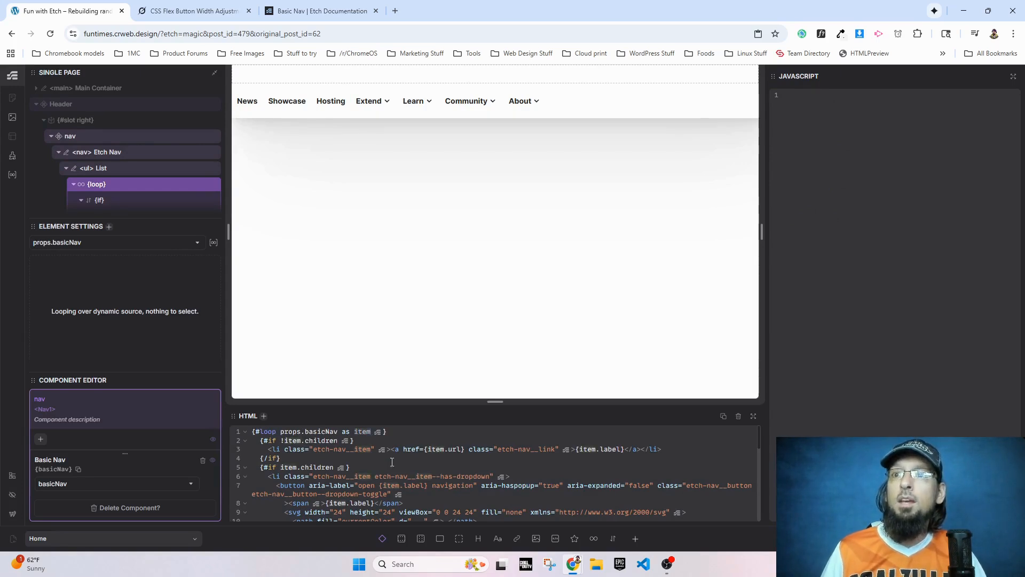
pyautogui.click(434, 448)
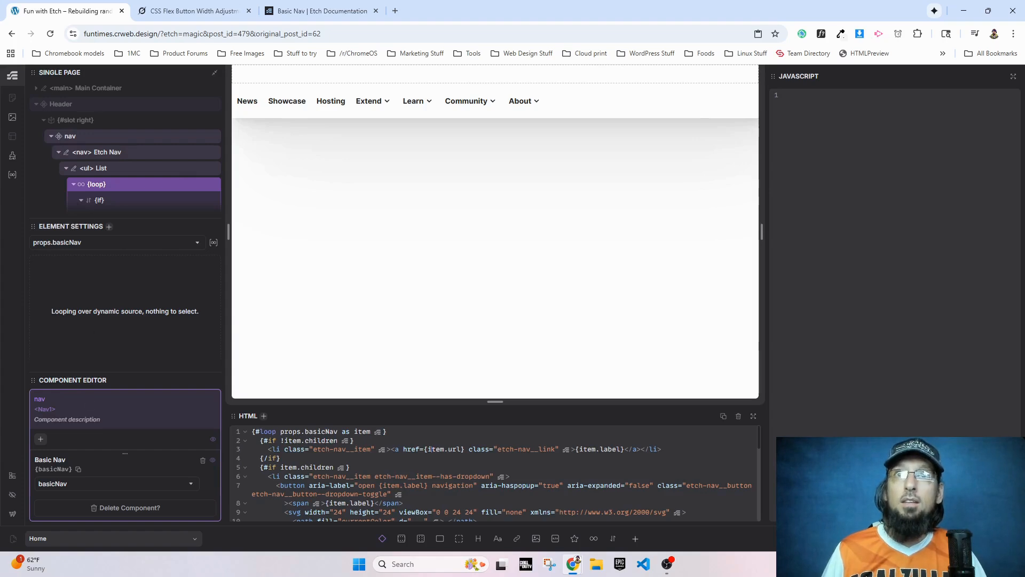
# Step: In the Basic Nav loop's JSON, set the Hosting item's URL to /hosting and the News item's URL to /news
pyautogui.click(14, 178)
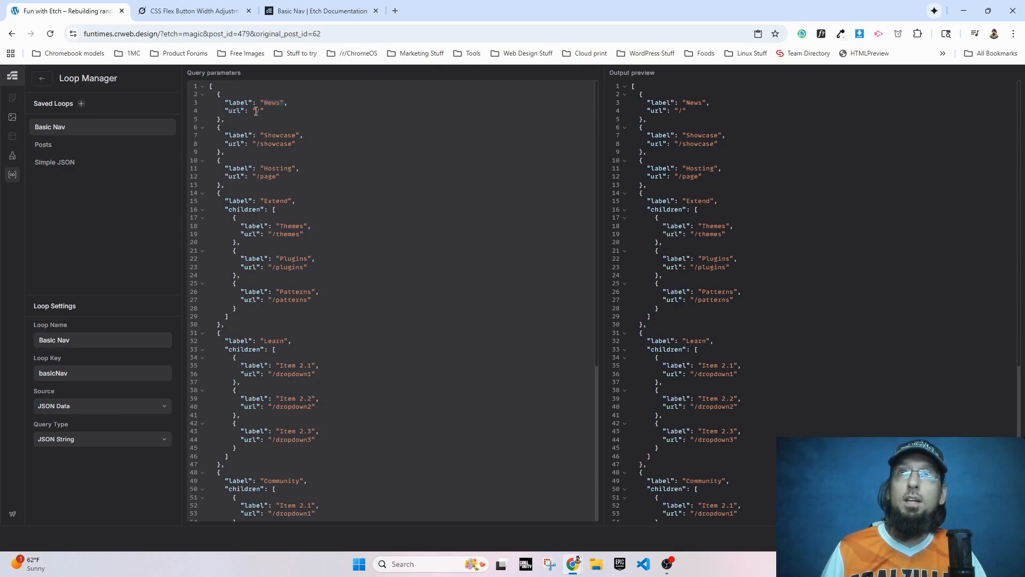
pyautogui.doubleClick(267, 176)
pyautogui.write('hosting')
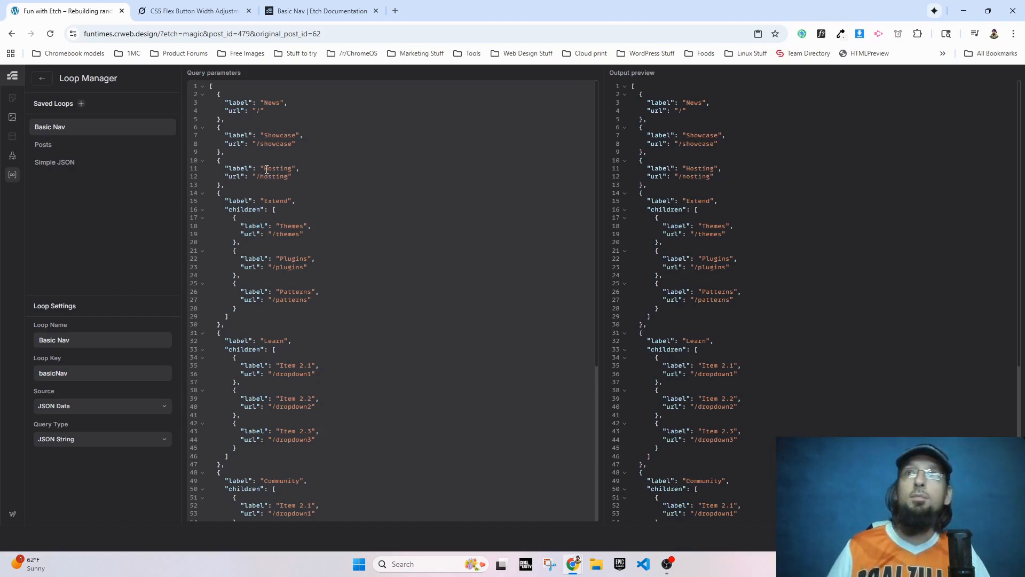
pyautogui.doubleClick(259, 110)
pyautogui.write('news')
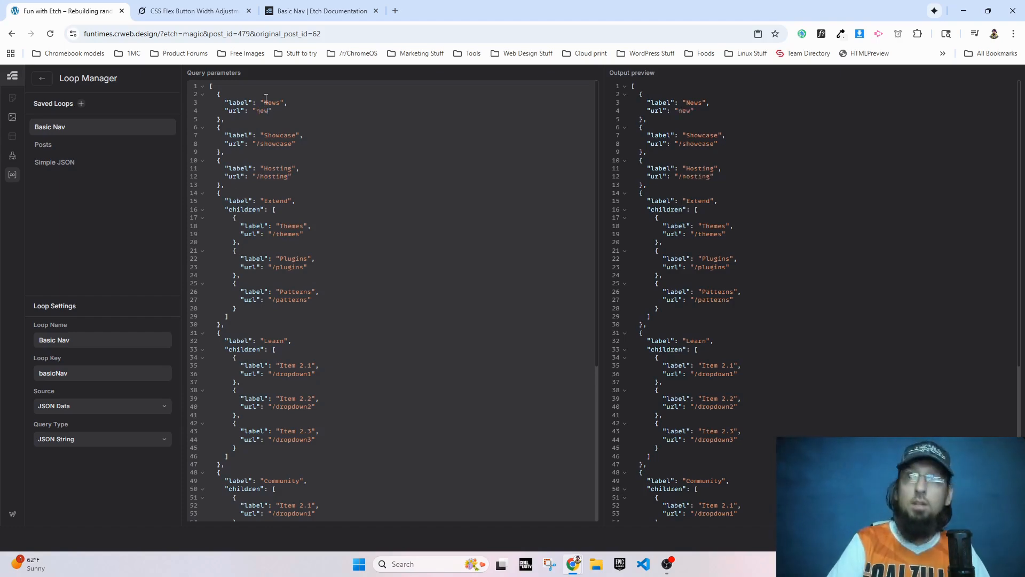
pyautogui.write('/')
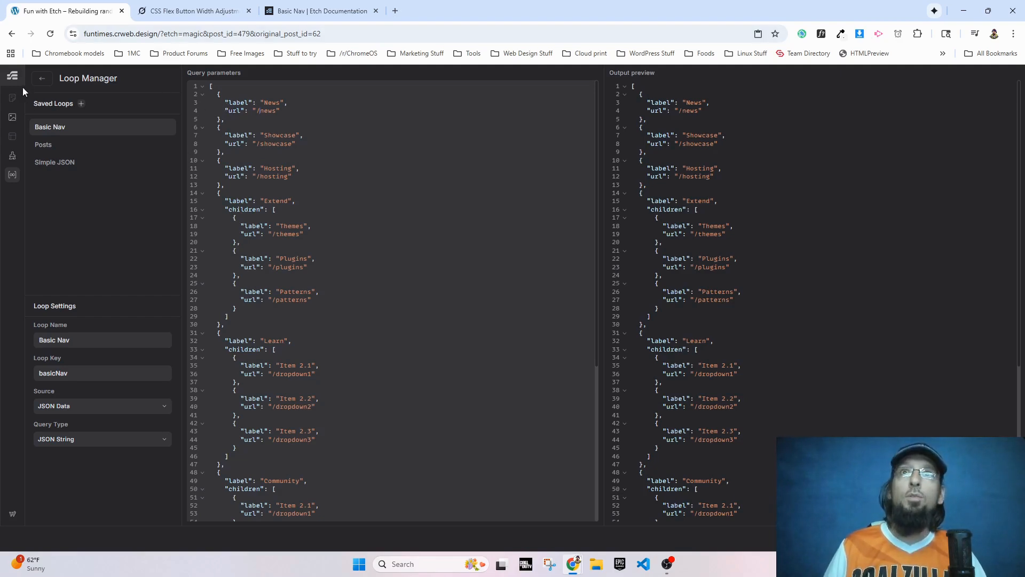
# Step: Compare the item label placeholder in the nav loop's HTML with the label and url keys in the Basic Nav loop's JSON
pyautogui.click(41, 78)
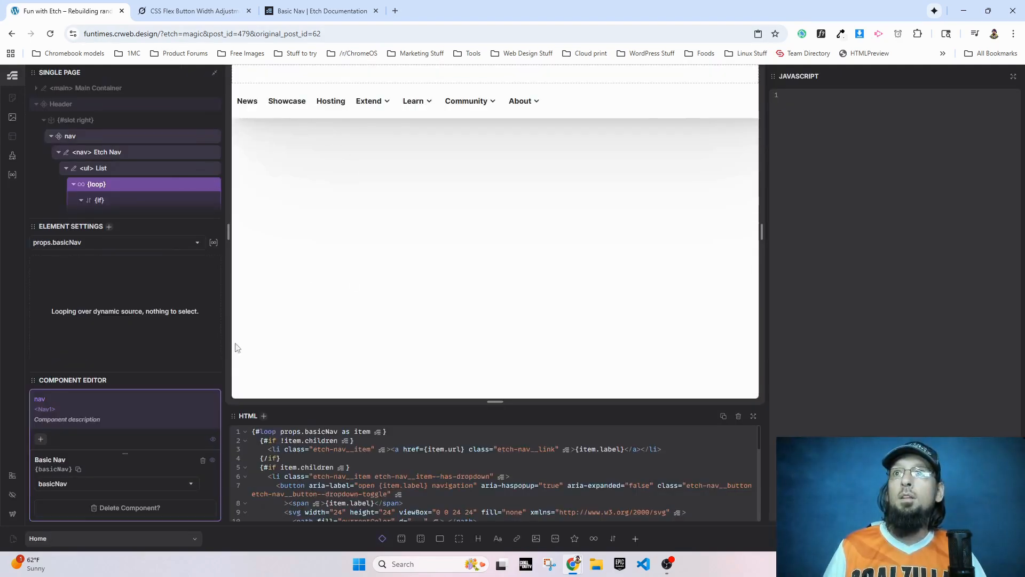
pyautogui.moveTo(577, 447); pyautogui.dragTo(610, 453)
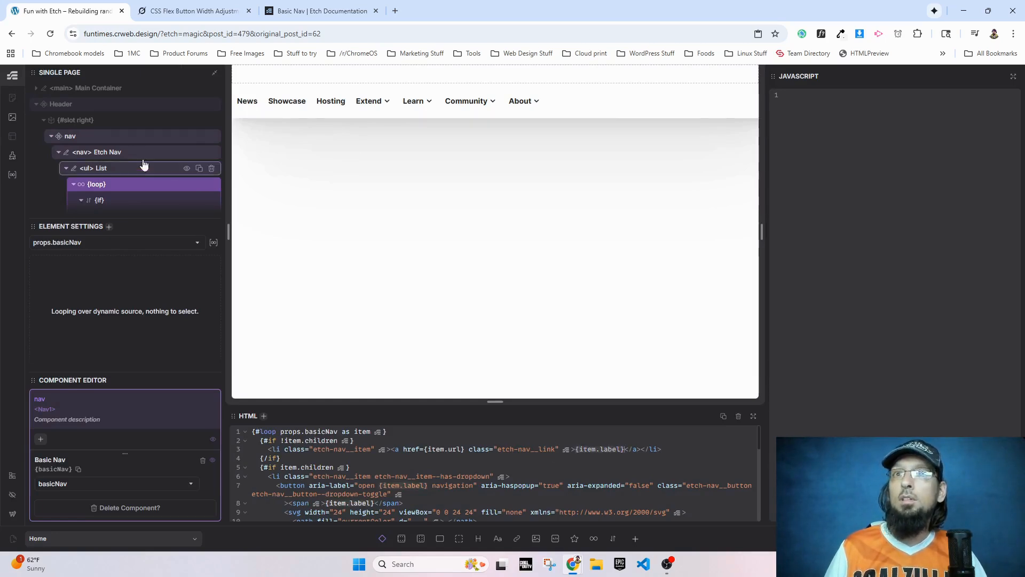
pyautogui.click(12, 175)
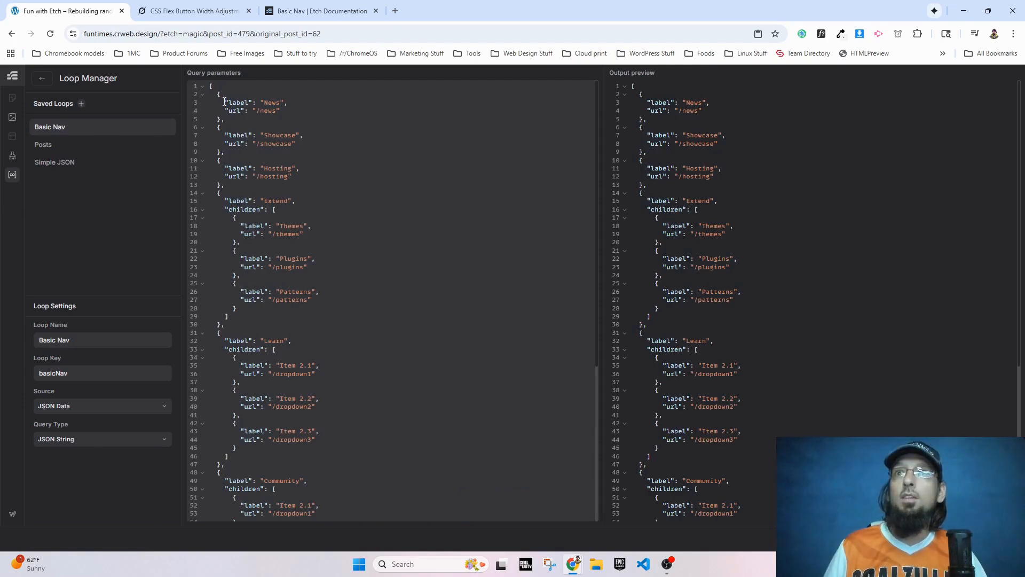
pyautogui.moveTo(264, 103); pyautogui.dragTo(297, 134)
pyautogui.moveTo(263, 171); pyautogui.dragTo(295, 169)
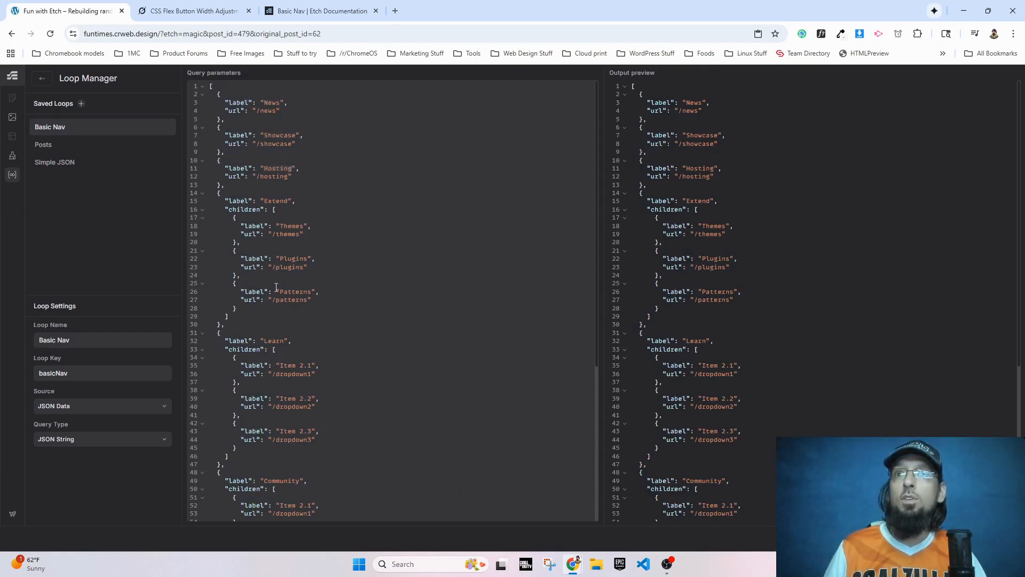
pyautogui.moveTo(264, 340); pyautogui.dragTo(289, 343)
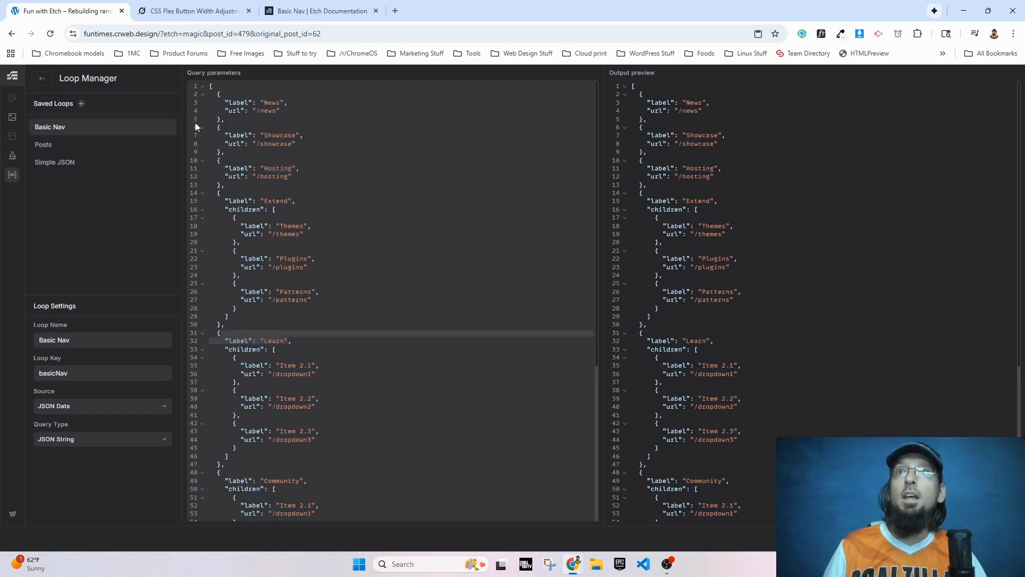
pyautogui.doubleClick(234, 112)
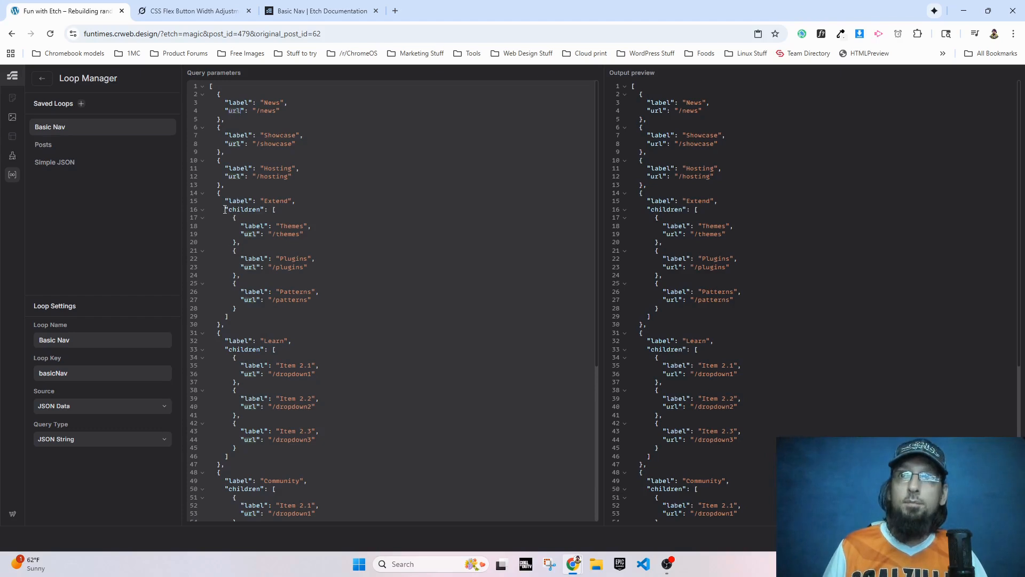
# Step: Examine the nav component's two conditions, their list items, and the nested dropdown loop over item.children with its HTML
pyautogui.click(41, 81)
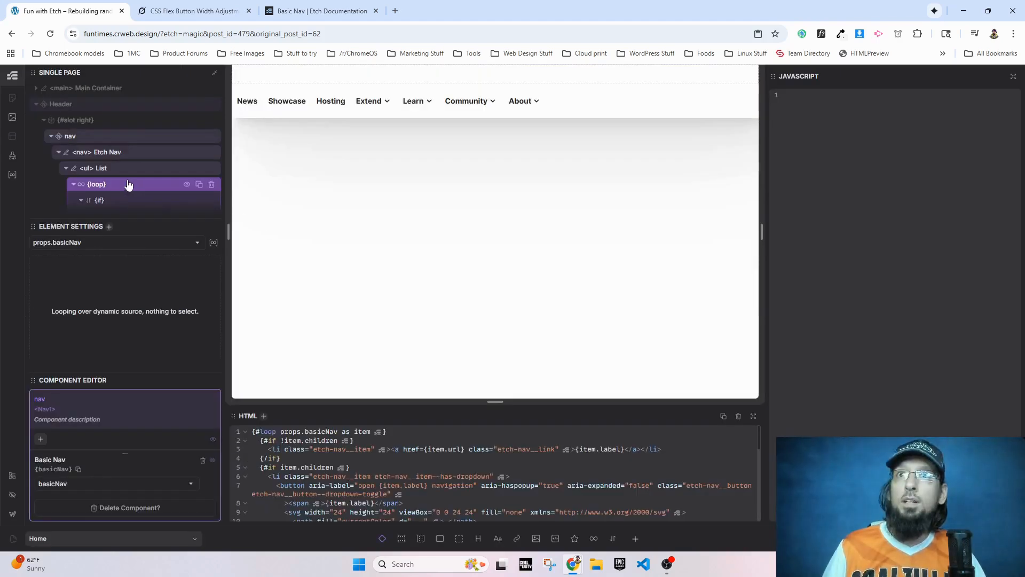
pyautogui.click(99, 200)
pyautogui.click(116, 110)
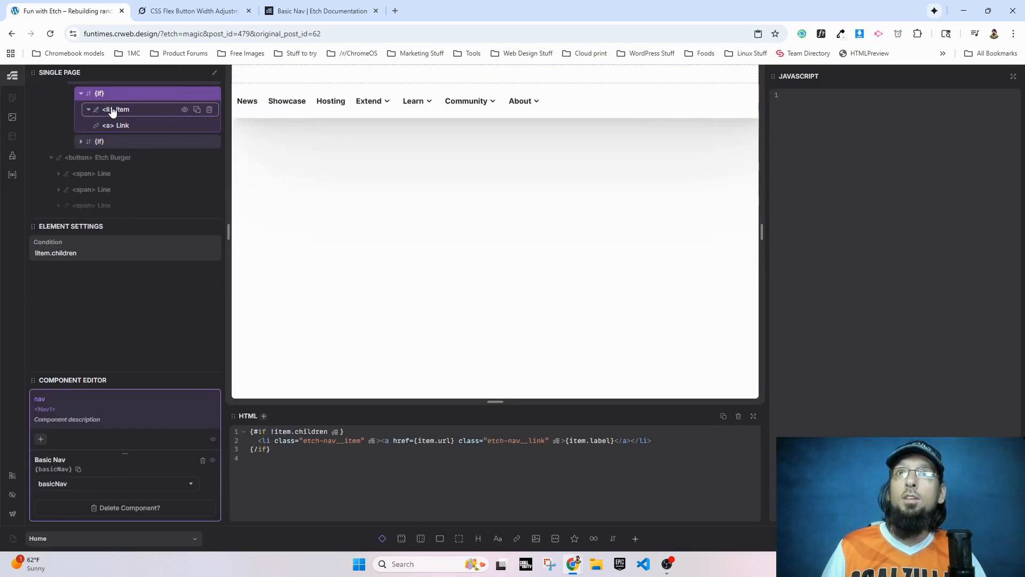
pyautogui.click(89, 109)
pyautogui.click(89, 110)
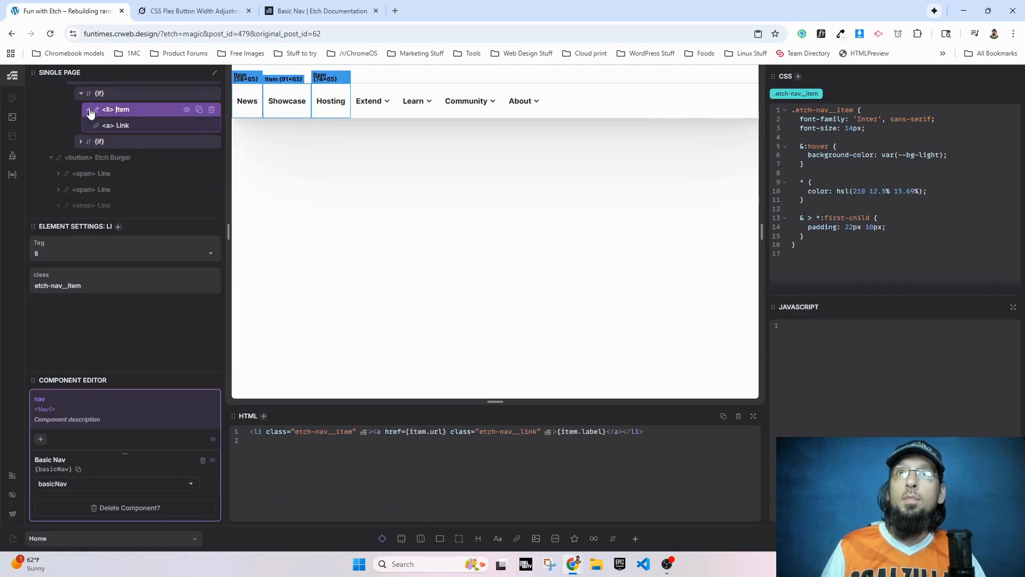
pyautogui.click(82, 142)
pyautogui.click(119, 157)
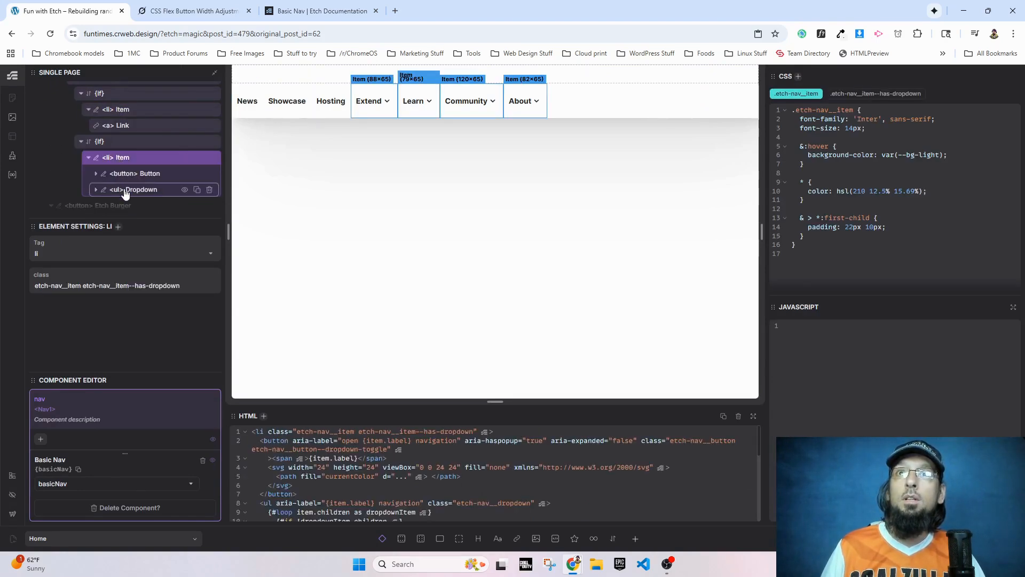
pyautogui.click(123, 189)
pyautogui.scroll(-1, 120, 201)
pyautogui.click(120, 153)
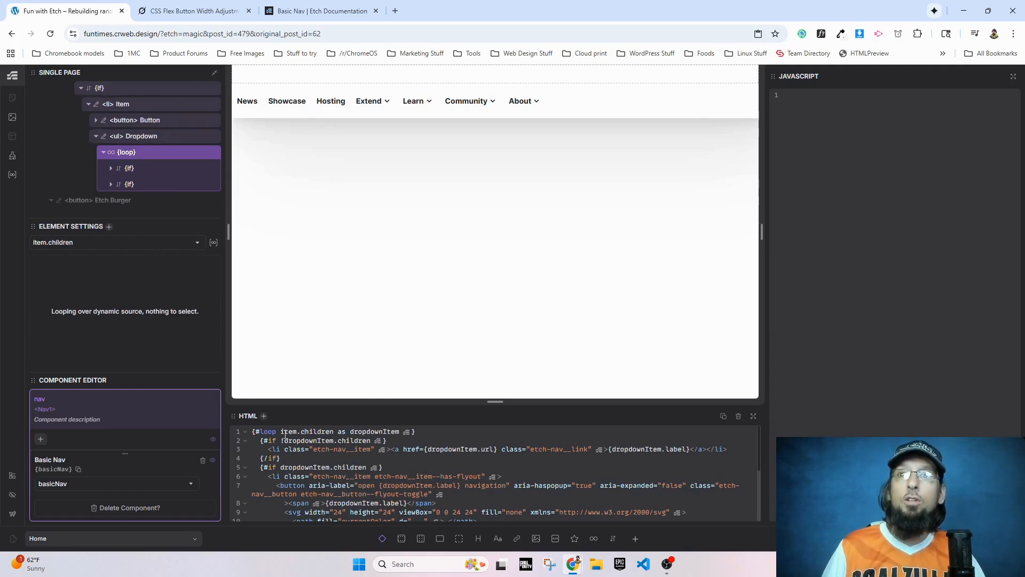
pyautogui.scroll(-3, 373, 469)
pyautogui.moveTo(371, 104)
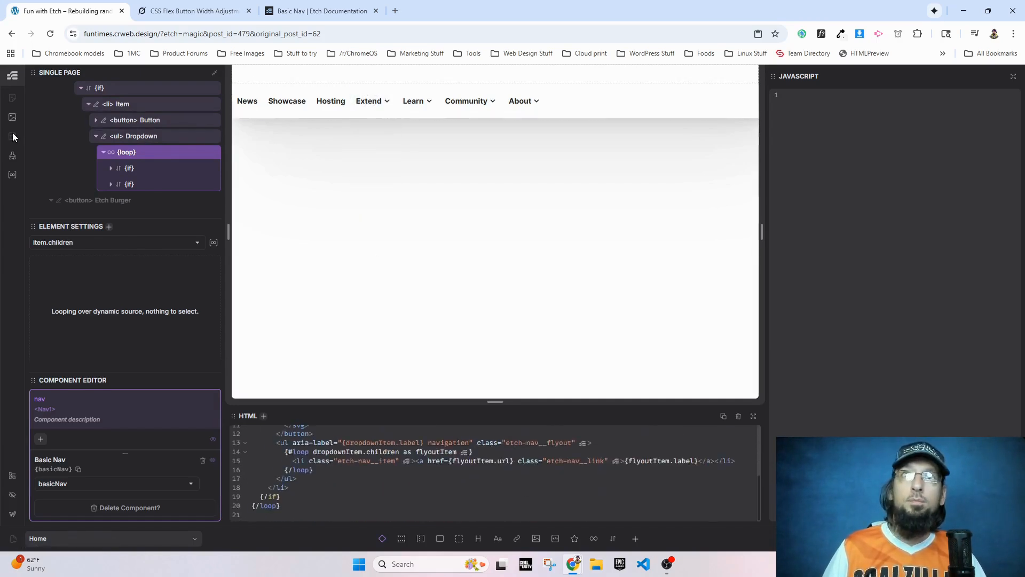
# Step: Review the Basic Nav loop's full JSON, comparing the simple Showcase entry with the Extend entry and its children
pyautogui.click(12, 174)
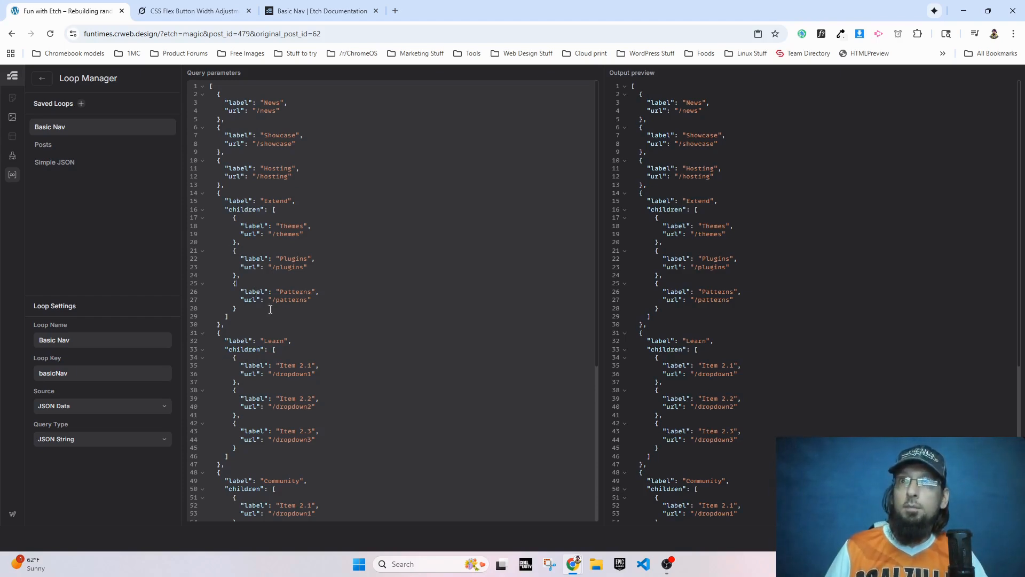
pyautogui.scroll(-5, 240, 210)
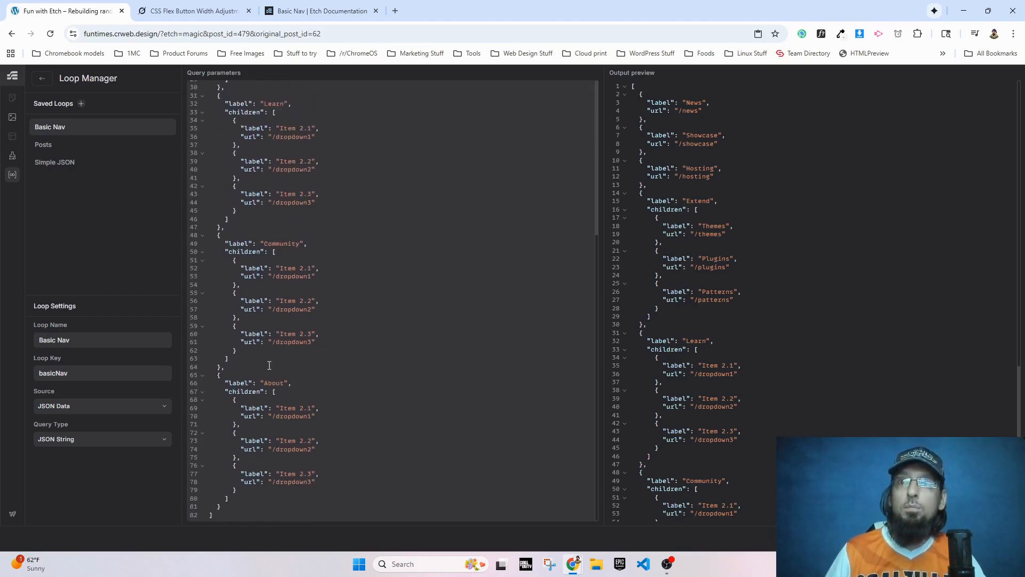
pyautogui.scroll(5, 243, 241)
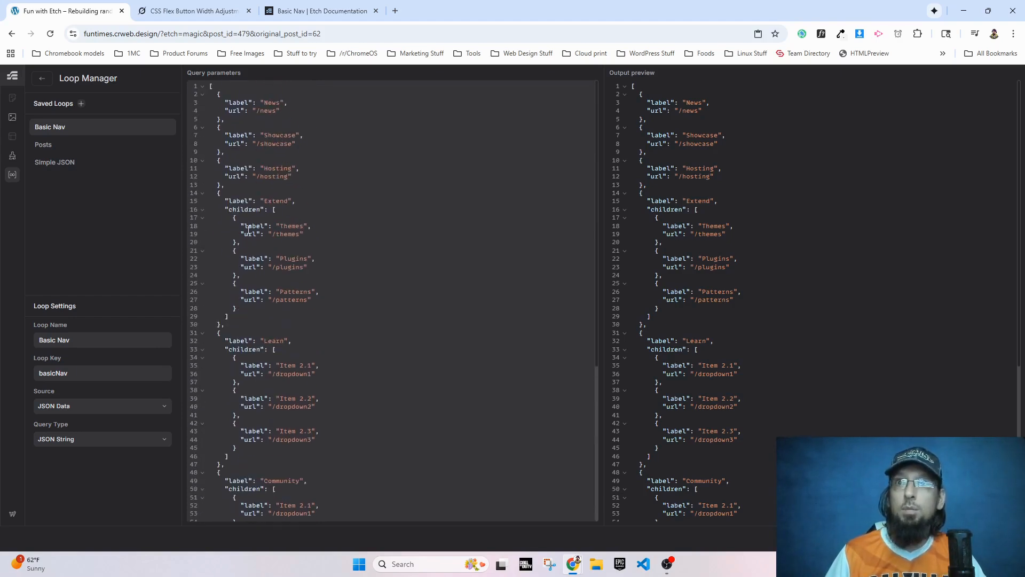
pyautogui.moveTo(218, 128); pyautogui.dragTo(260, 149)
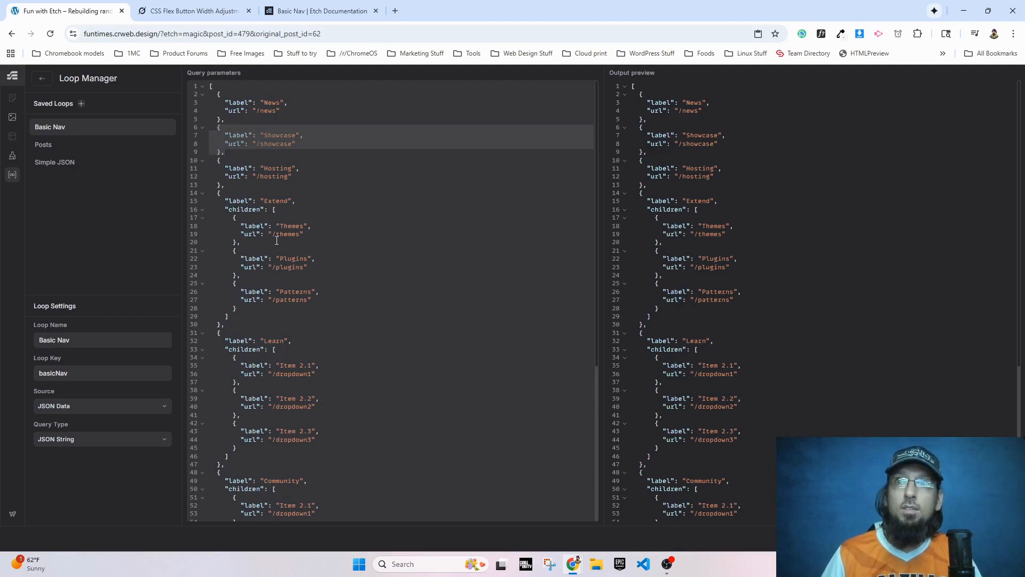
pyautogui.click(224, 195)
pyautogui.moveTo(216, 195); pyautogui.dragTo(240, 325)
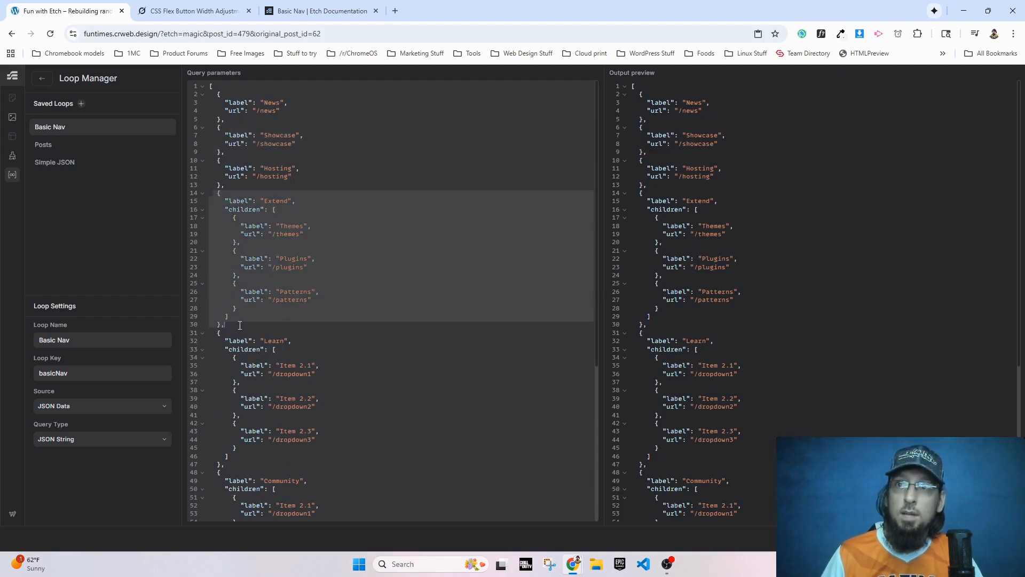
pyautogui.click(294, 340)
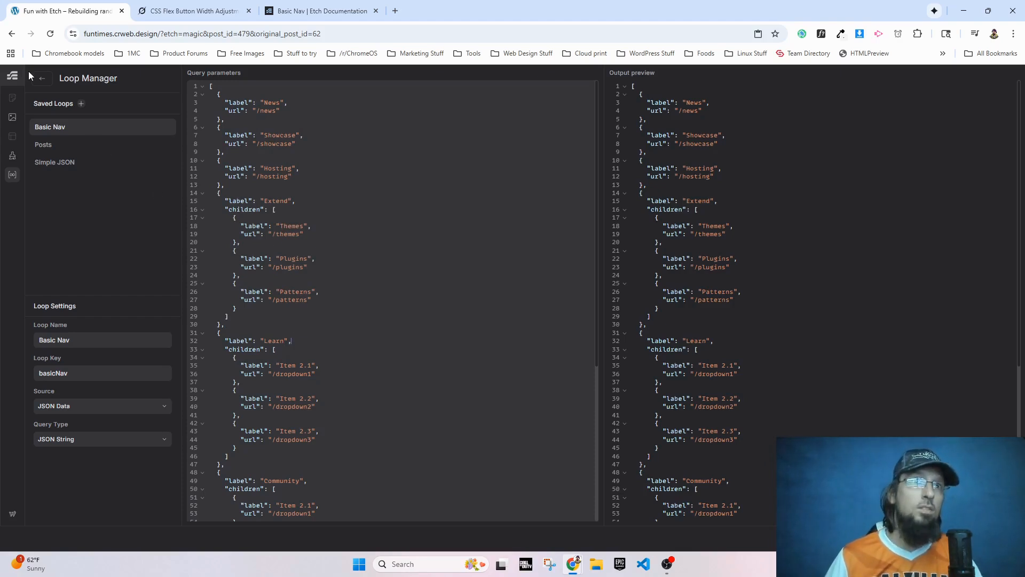
# Step: Leave the Loop Manager and the nav component's editor, and collapse the Etch Burger element in the page structure
pyautogui.click(42, 80)
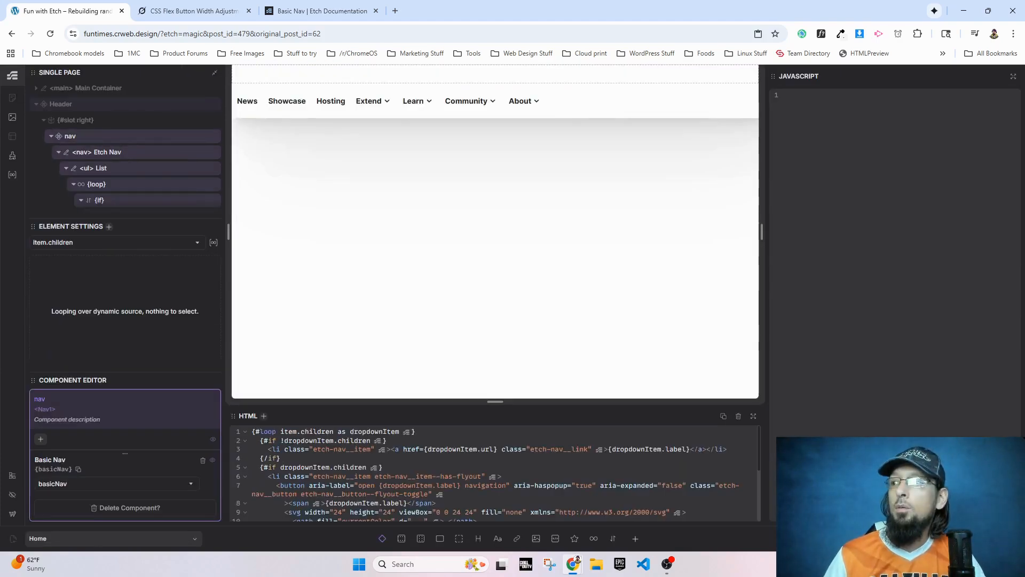
pyautogui.press('Escape')
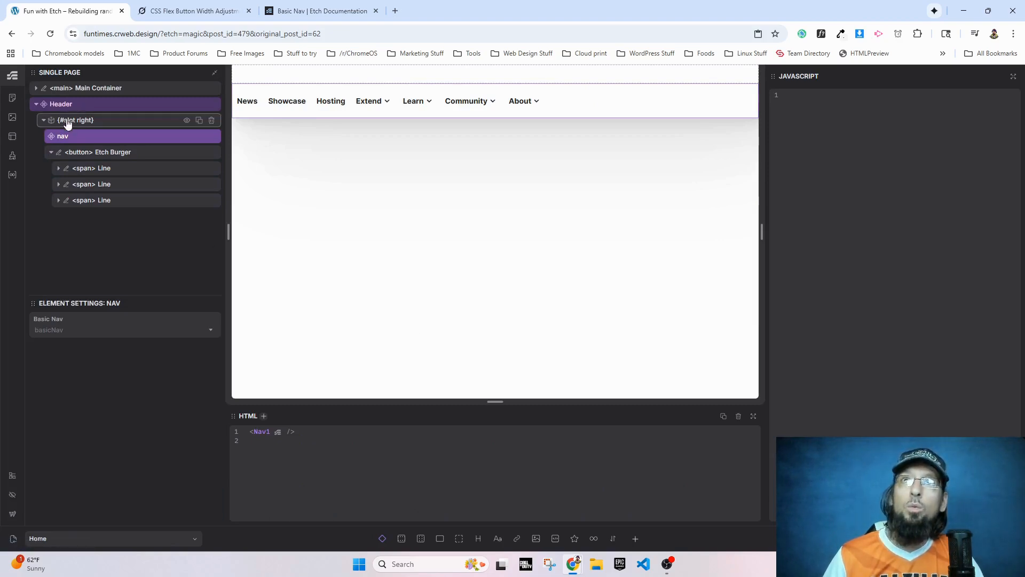
pyautogui.click(51, 153)
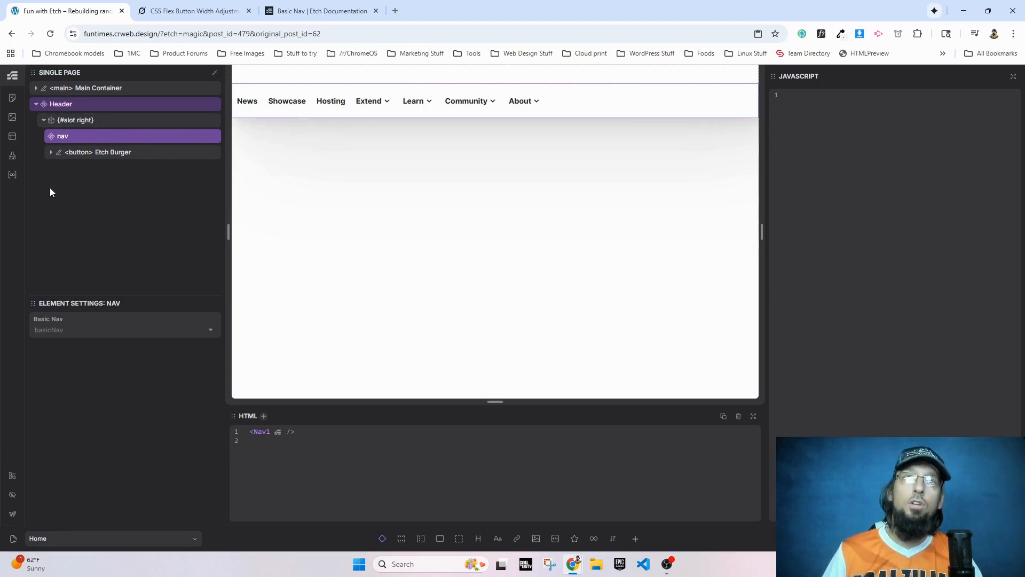
# Step: Open the Header component for editing and insert the existing Button component into it
pyautogui.click(69, 105)
pyautogui.rightClick(71, 105)
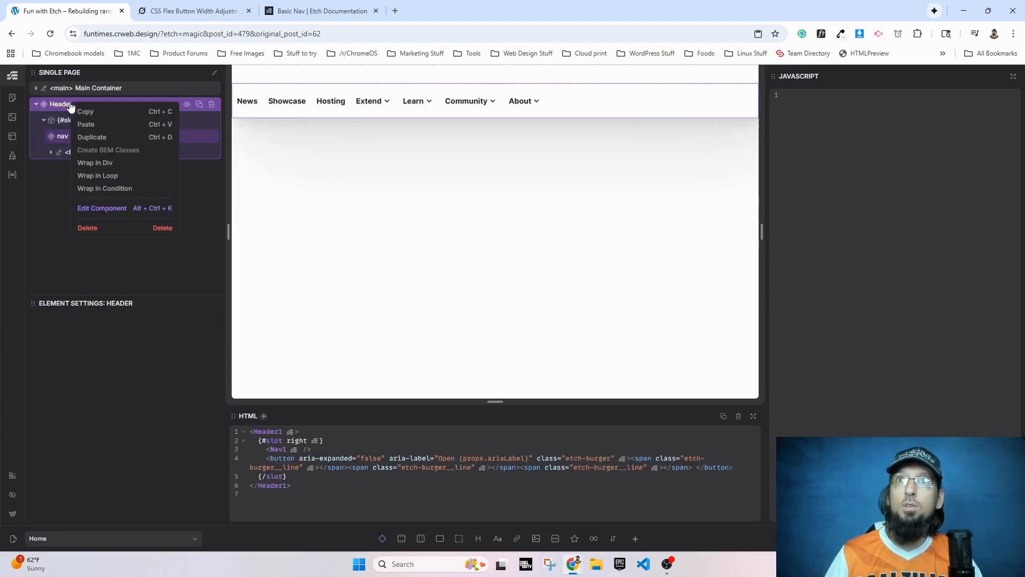
pyautogui.click(115, 208)
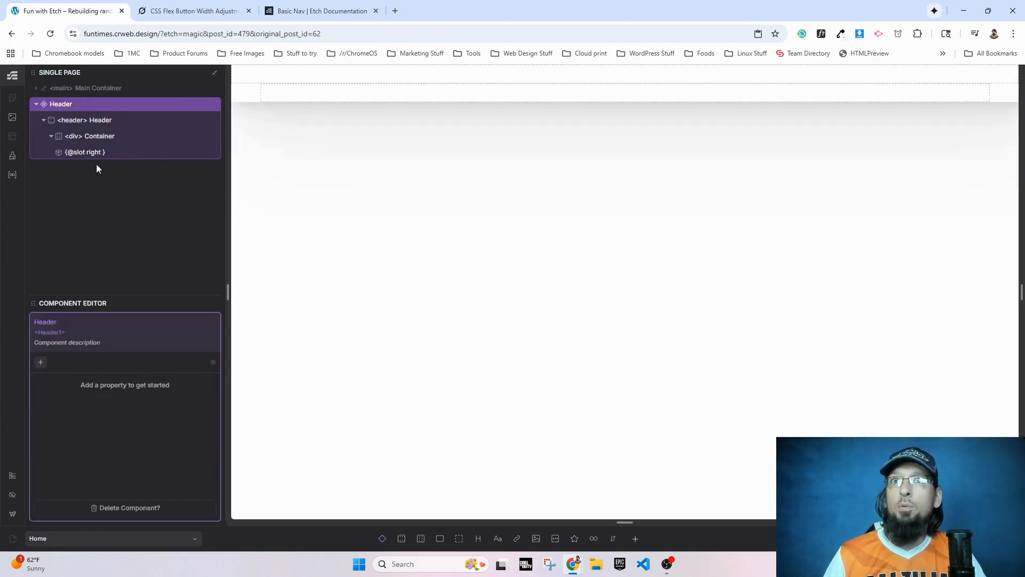
pyautogui.click(635, 538)
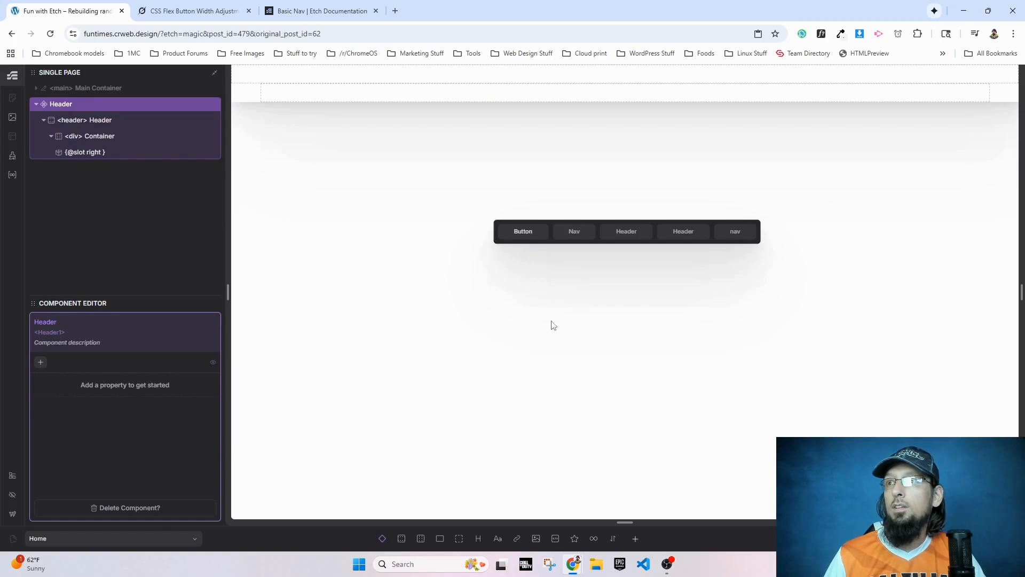
pyautogui.click(523, 232)
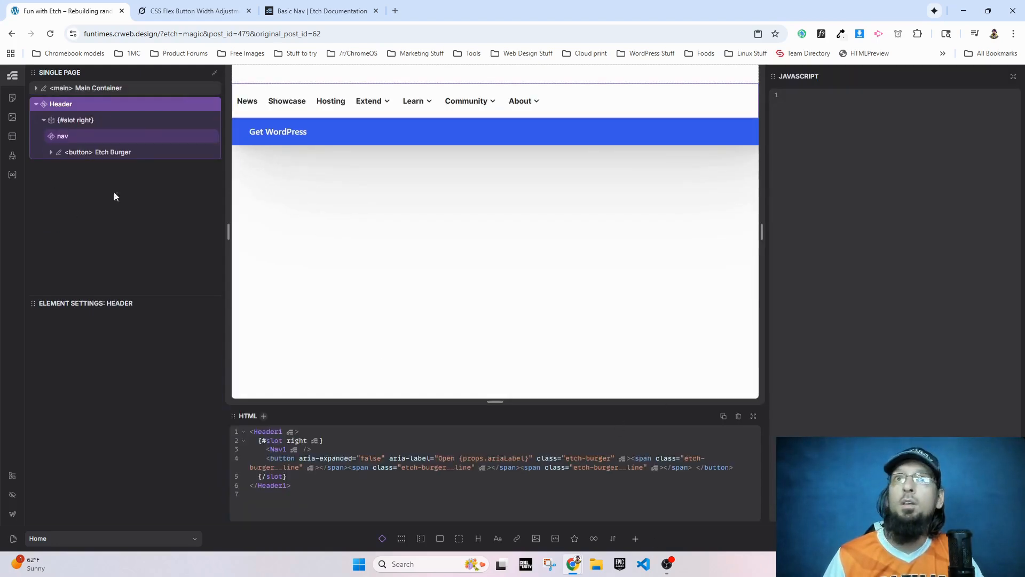
# Step: Inspect the Etch Burger's settings, then reopen the Header component to check the nested Button's properties and available actions before returning to the page
pyautogui.click(75, 154)
pyautogui.click(51, 153)
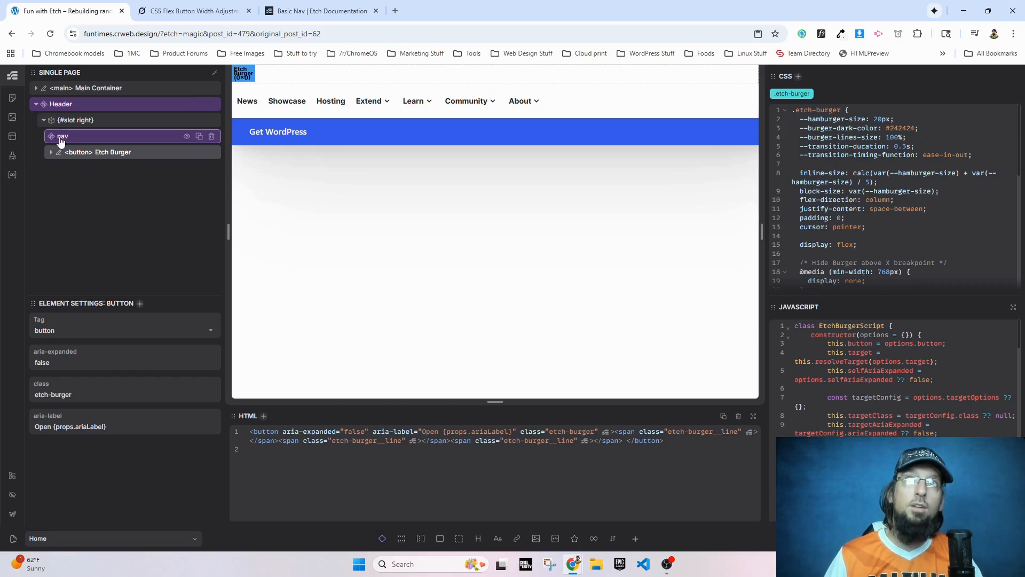
pyautogui.rightClick(59, 109)
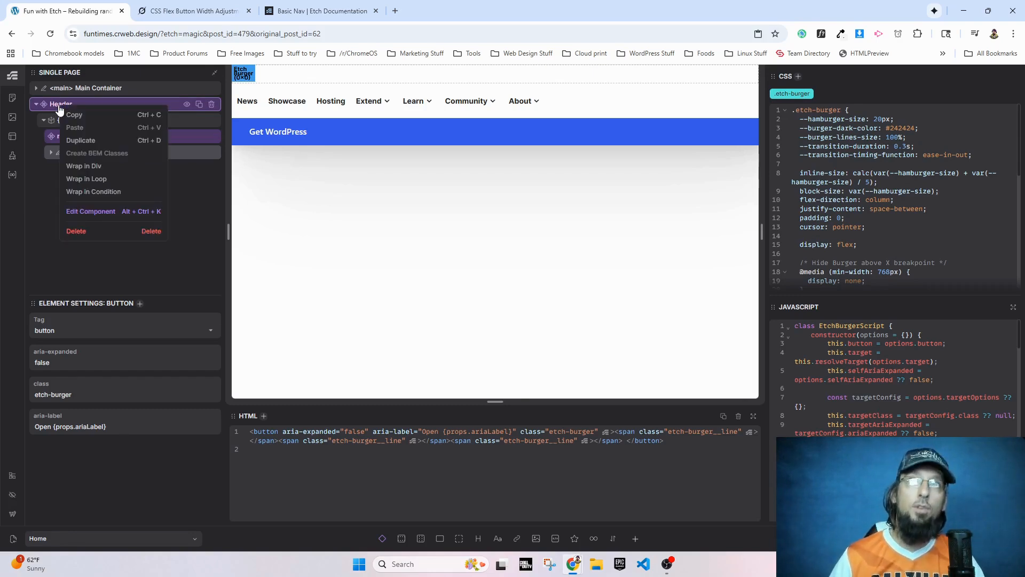
pyautogui.click(95, 207)
pyautogui.click(62, 169)
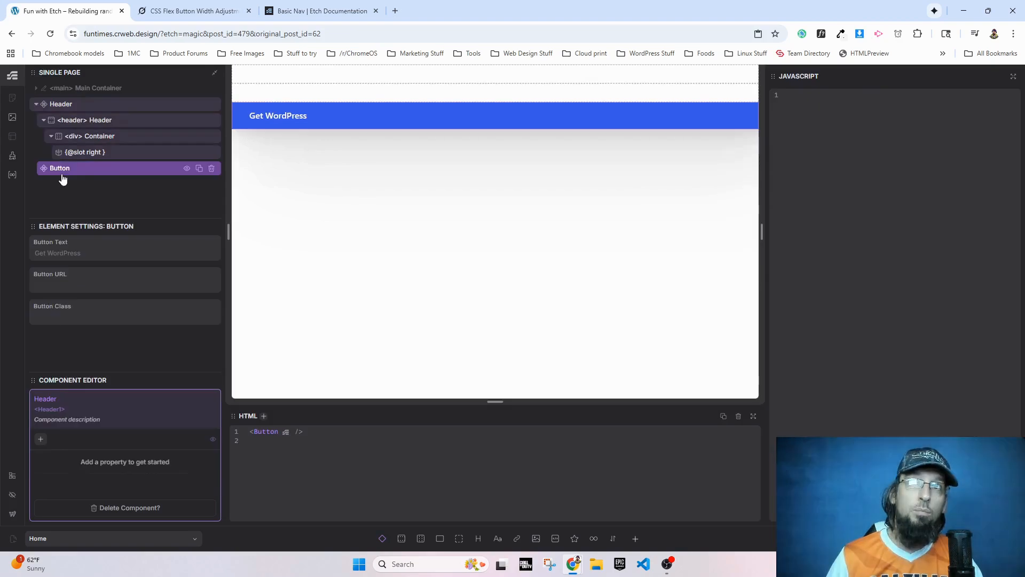
pyautogui.rightClick(71, 169)
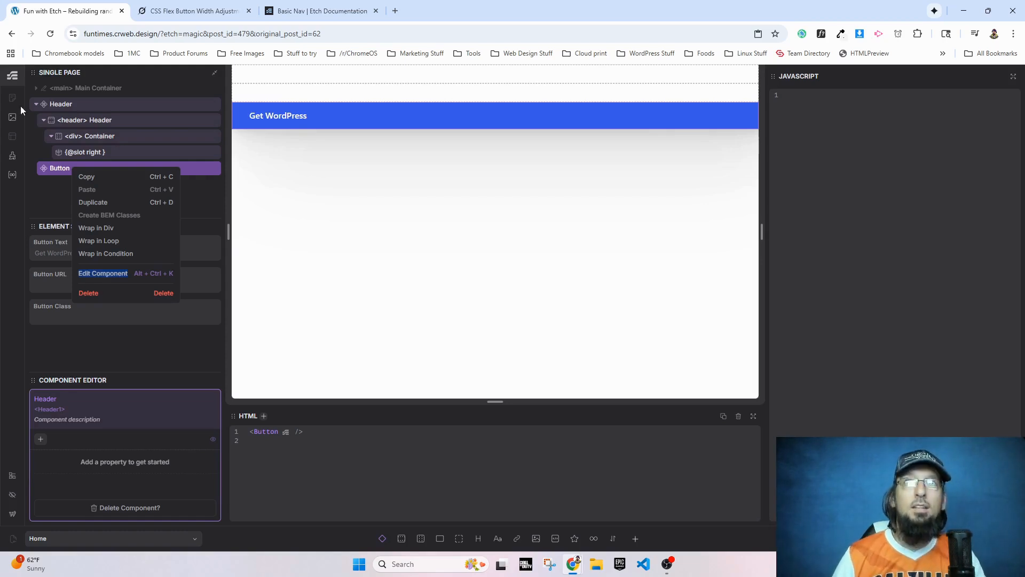
pyautogui.click(41, 199)
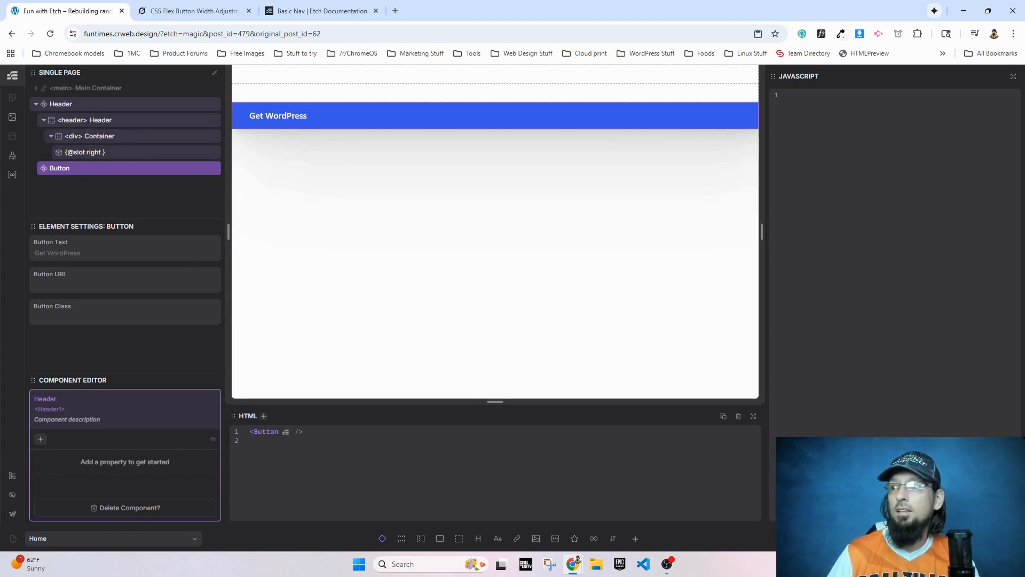
pyautogui.click(999, 538)
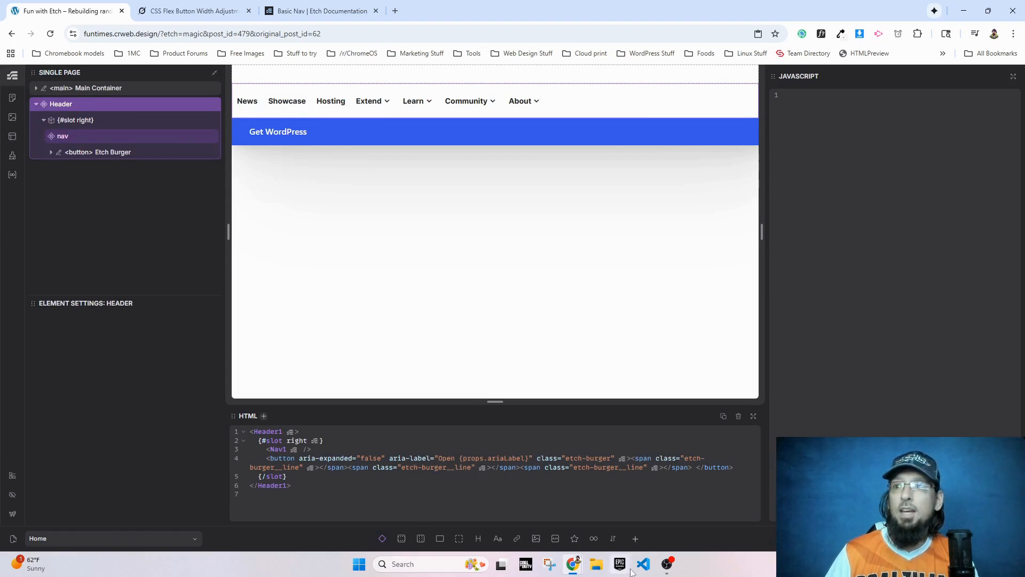
# Step: Try a Button component in the page's Header instance, check its Edit Component option, delete it and select the nav component
pyautogui.click(636, 540)
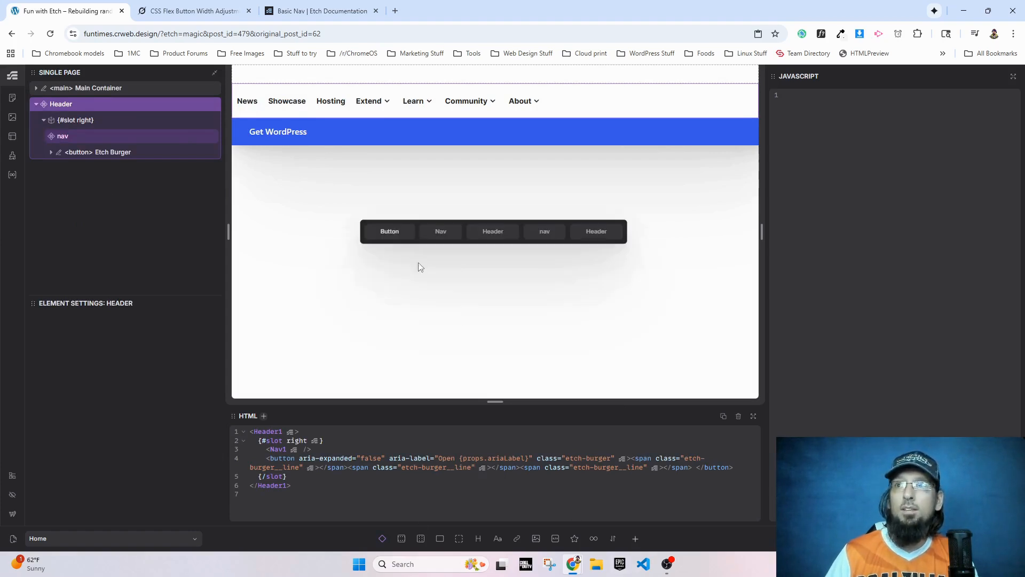
pyautogui.click(389, 232)
pyautogui.rightClick(65, 169)
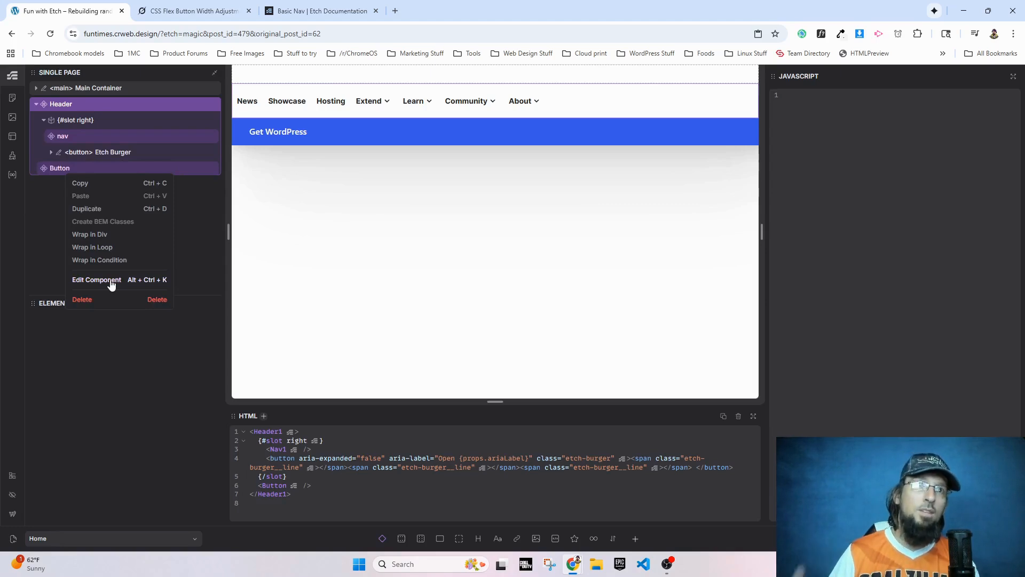
pyautogui.click(39, 213)
pyautogui.click(211, 168)
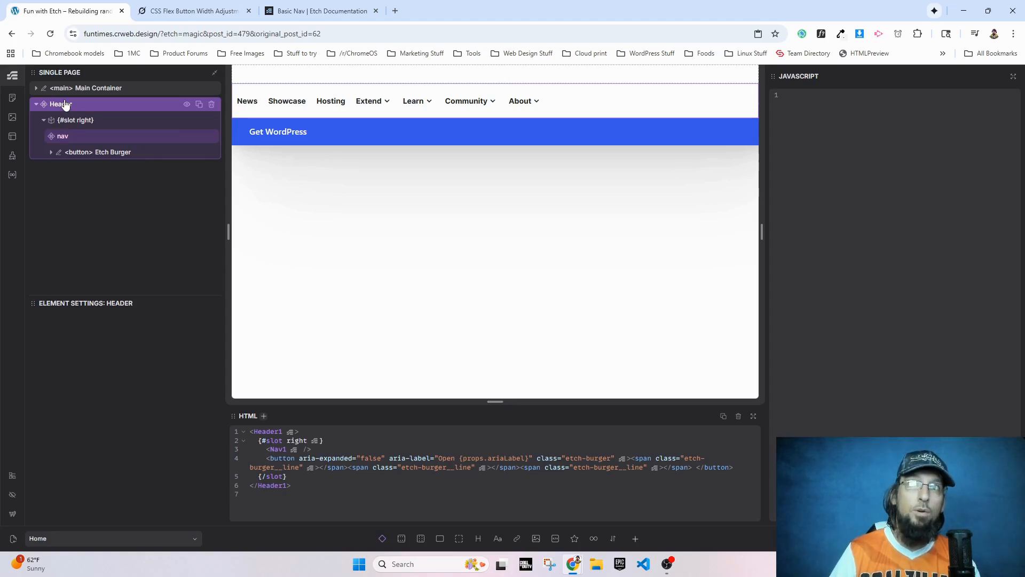
pyautogui.click(66, 136)
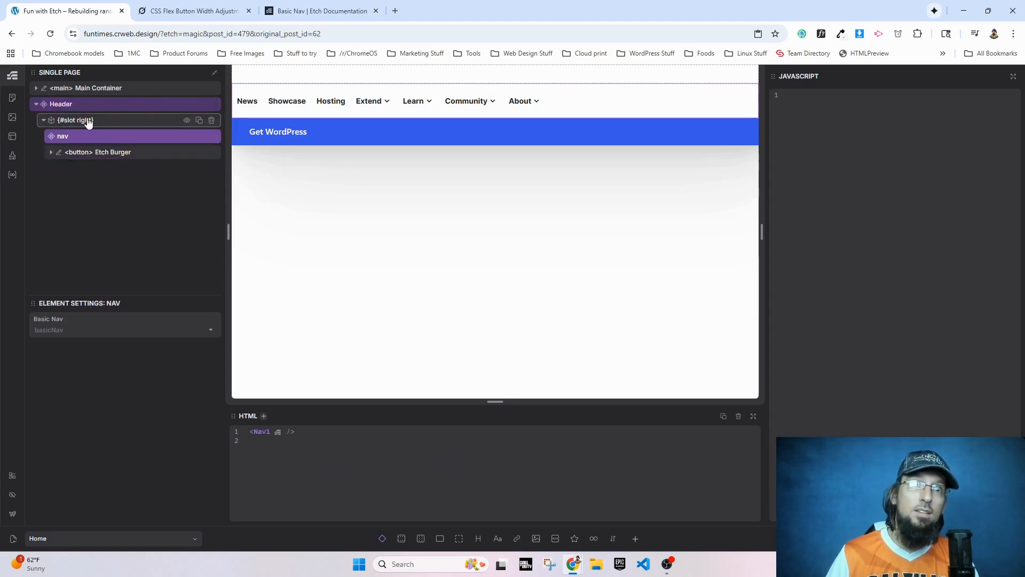
# Step: Inspect the nav component's structure in its editor, then return to the page and check the component's available actions
pyautogui.rightClick(76, 140)
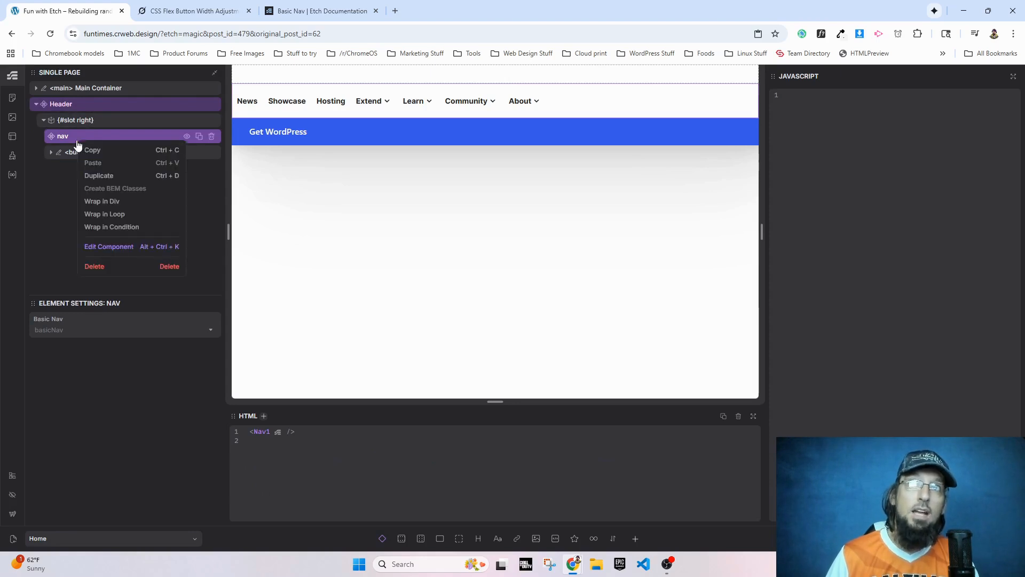
pyautogui.click(122, 246)
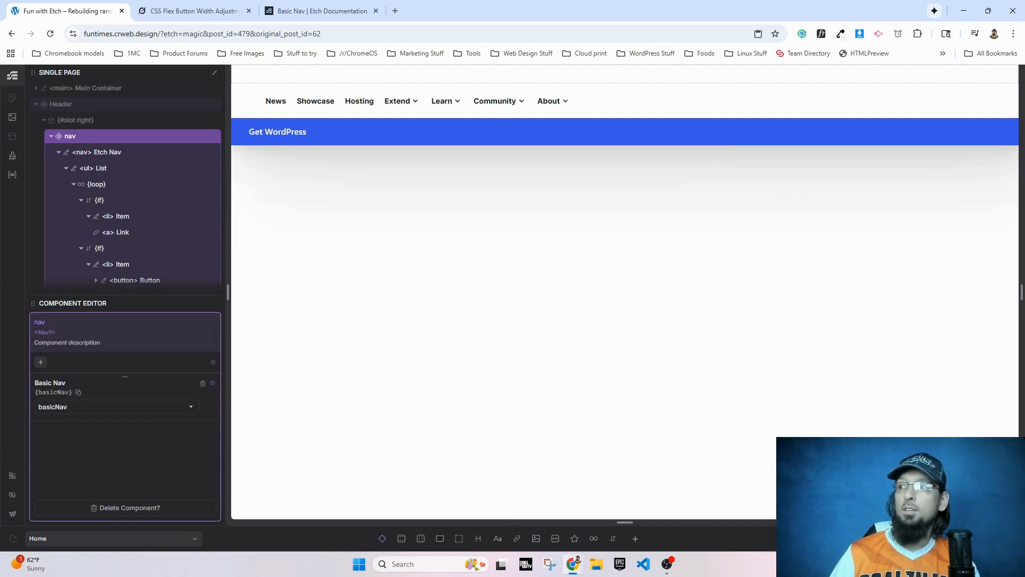
pyautogui.press('Escape')
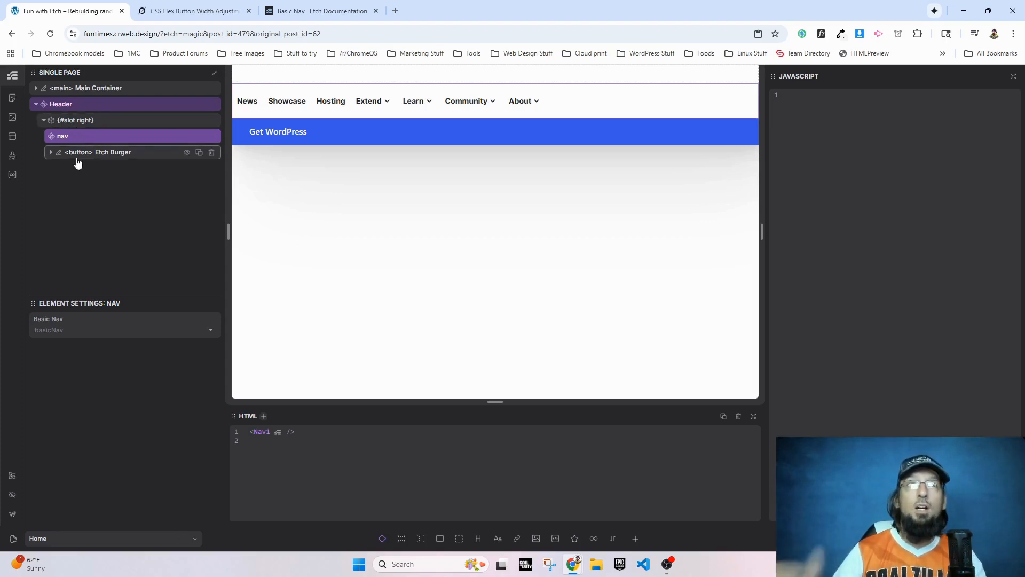
pyautogui.rightClick(85, 141)
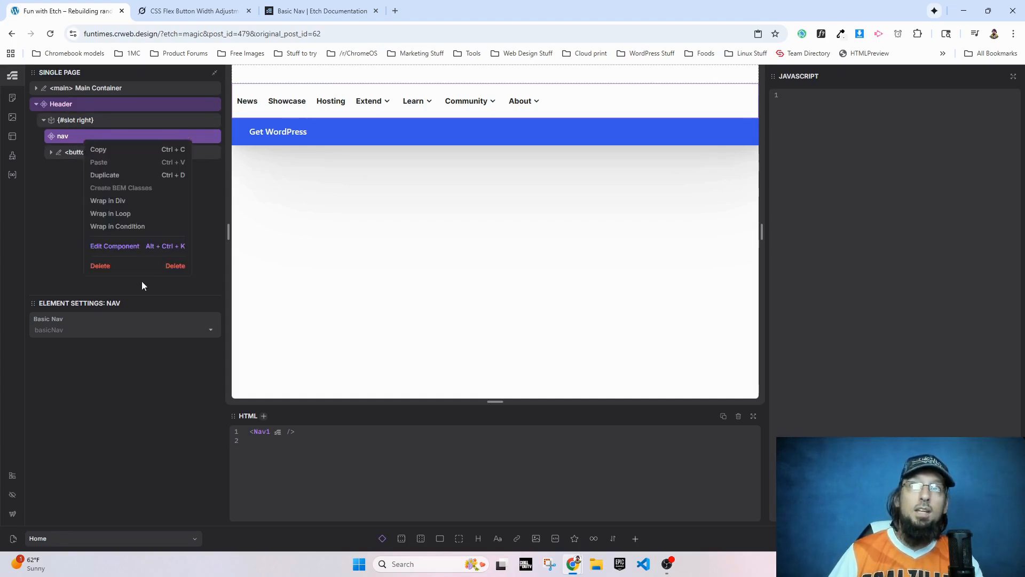
pyautogui.click(76, 232)
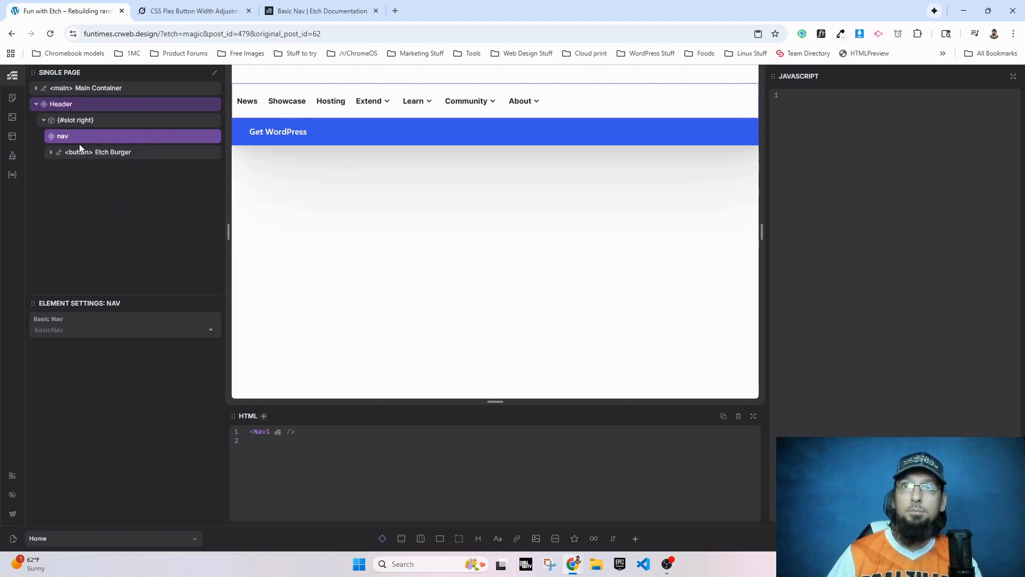
# Step: Collapse and re-expand the Header in the page structure, and open its nested nav component for editing
pyautogui.click(37, 105)
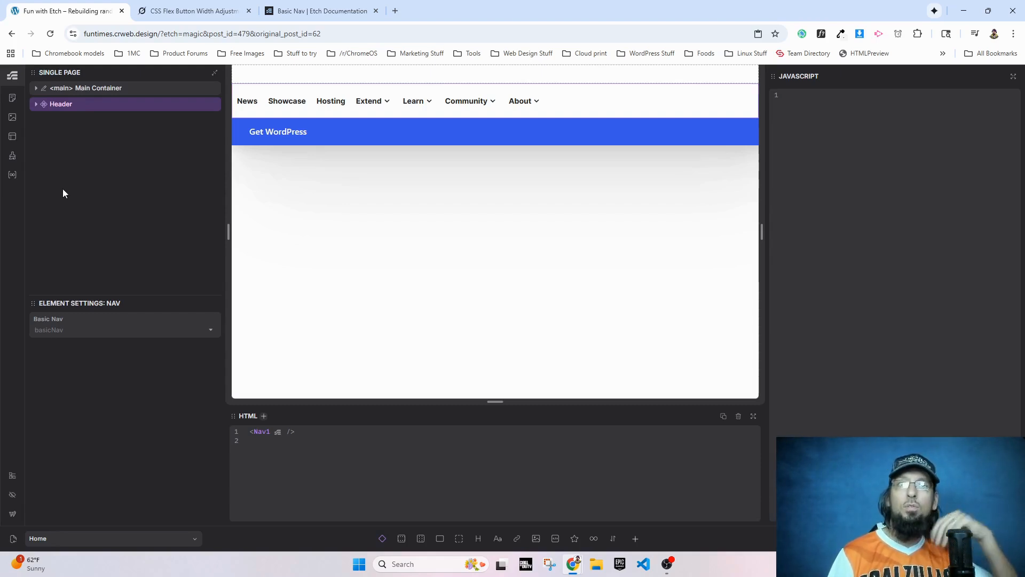
pyautogui.click(36, 104)
pyautogui.rightClick(79, 138)
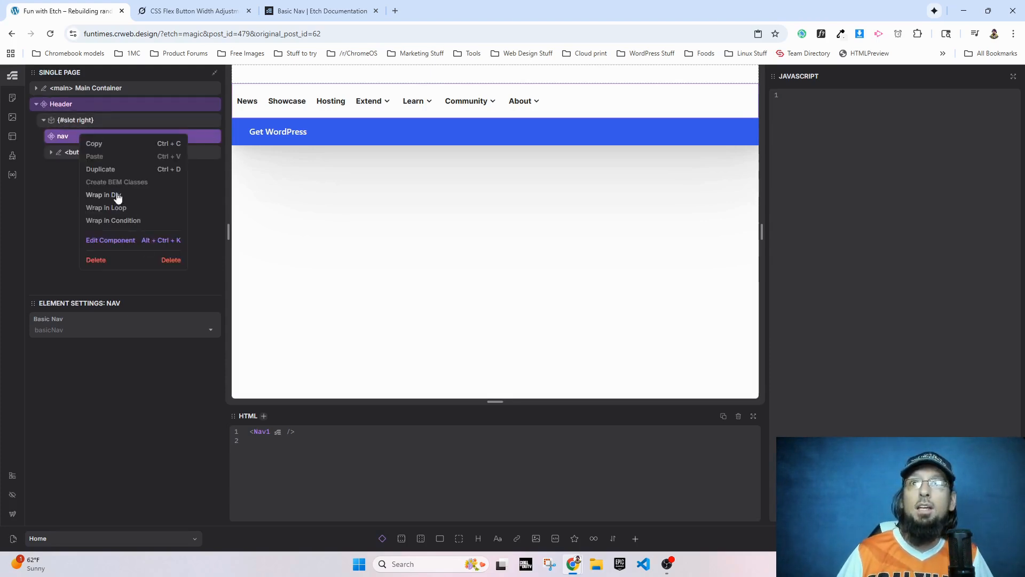
pyautogui.hotkey('ctrl', 'alt', 'k')
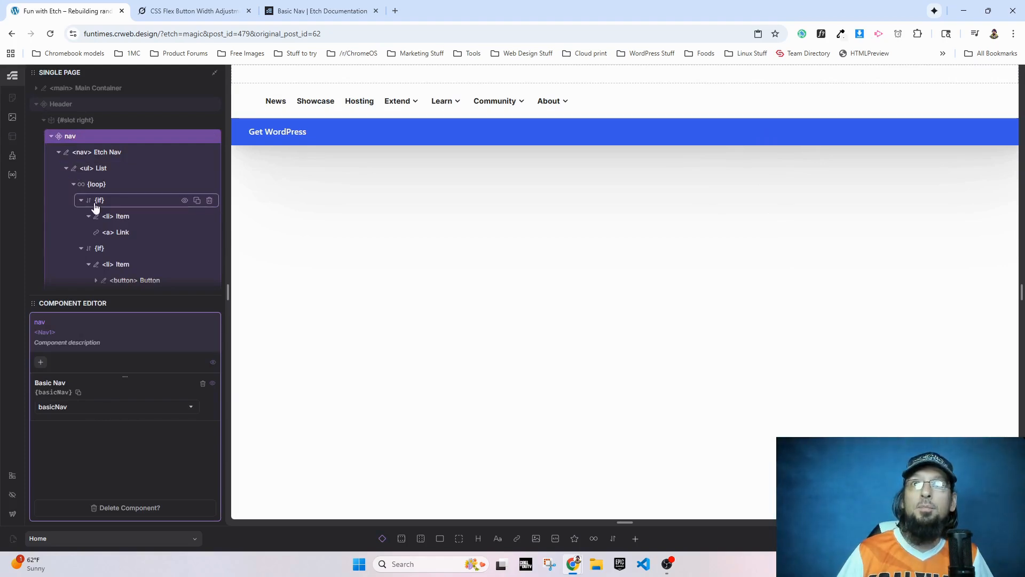
# Step: Switch to the Etch documentation's Basic Nav page and review its introductory note, version warning and Implementation Overview
pyautogui.click(320, 10)
pyautogui.scroll(10, 362, 230)
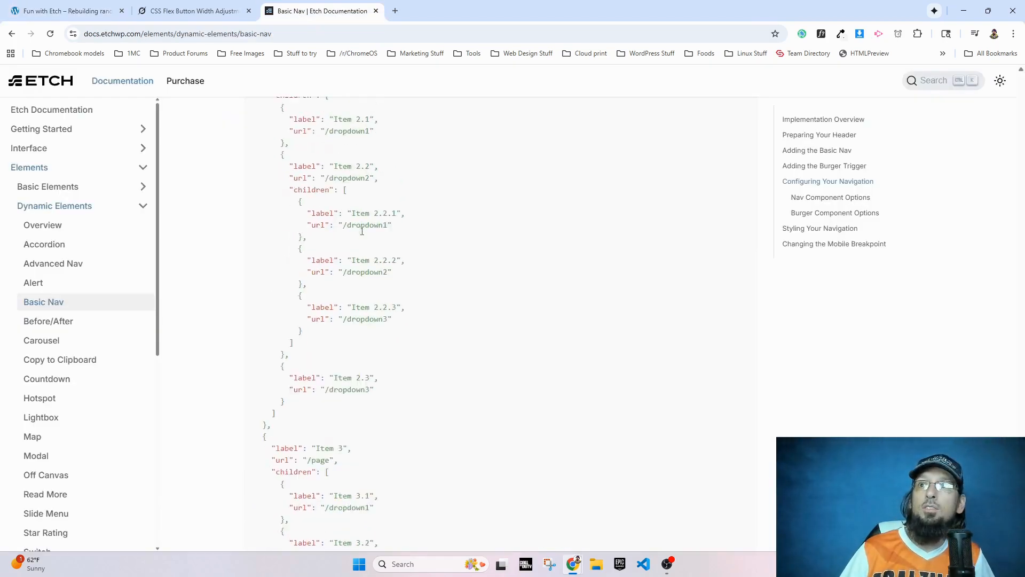
pyautogui.scroll(10, 362, 231)
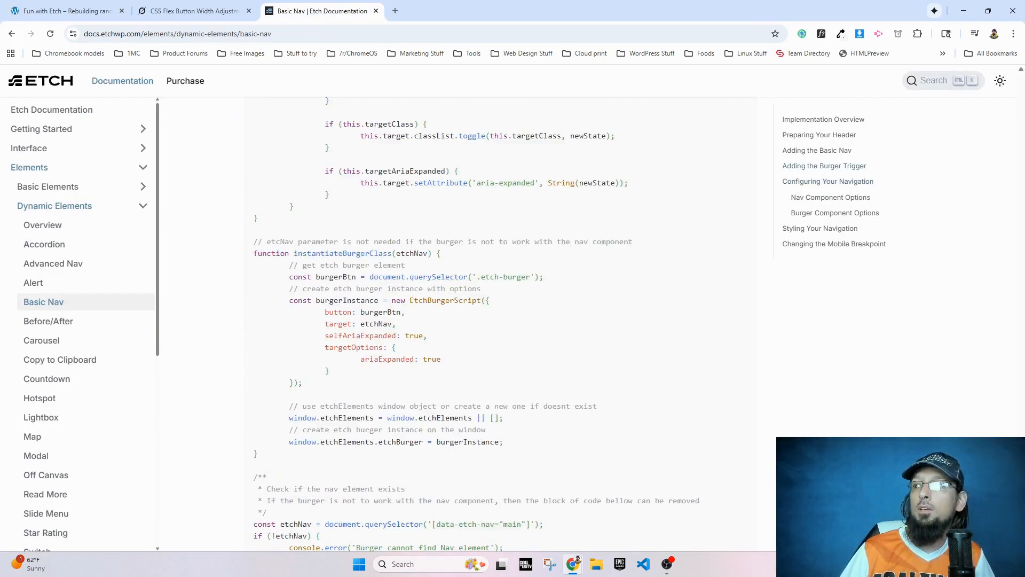
pyautogui.scroll(15, 496, 332)
pyautogui.scroll(-3, 496, 333)
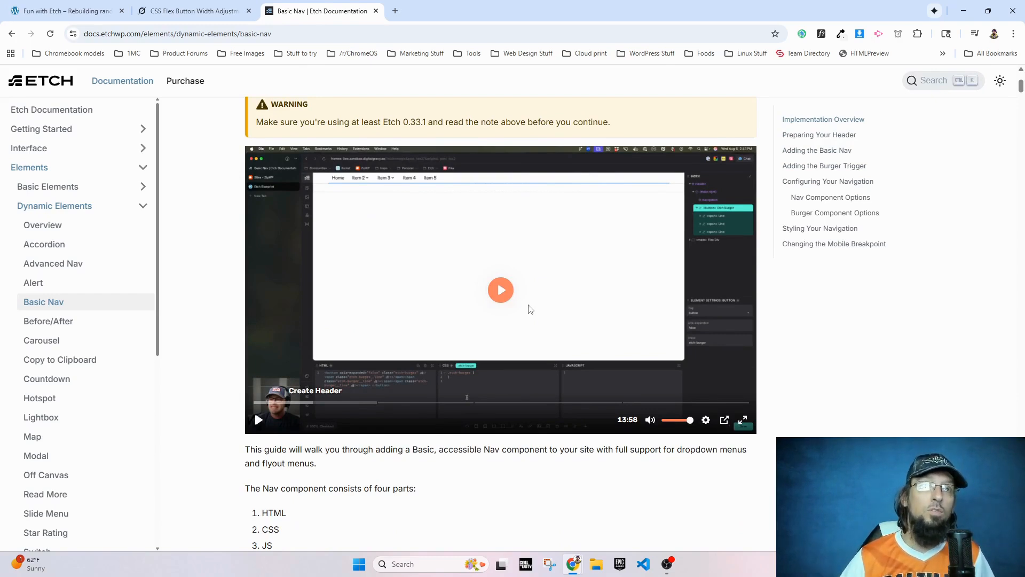
pyautogui.scroll(2, 750, 208)
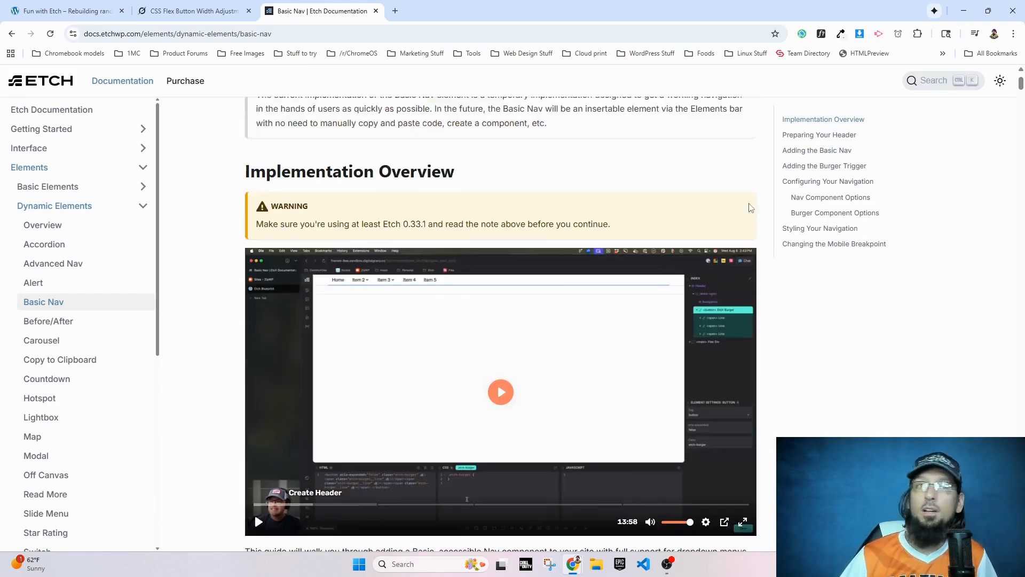
pyautogui.scroll(2, 751, 208)
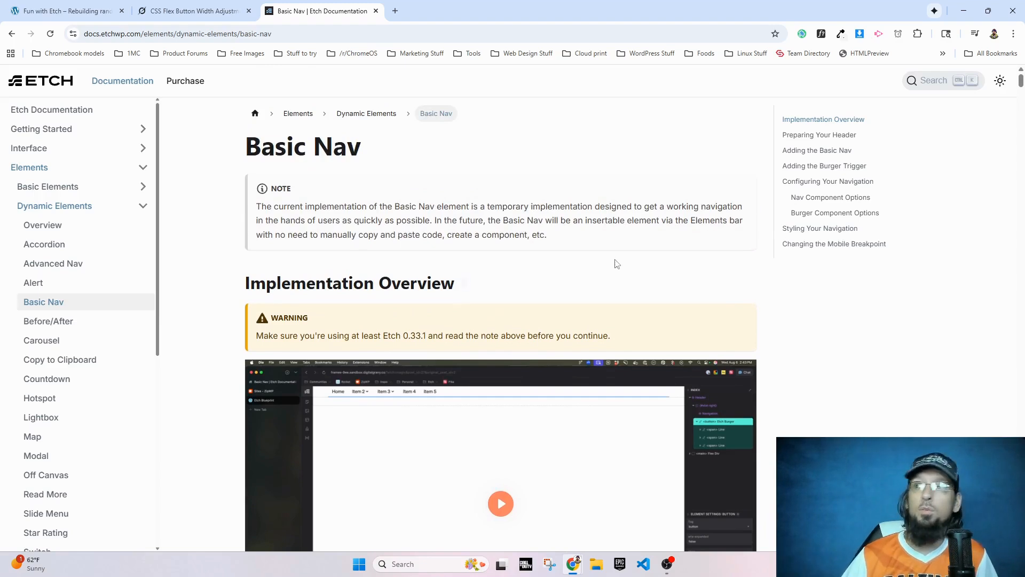
pyautogui.scroll(-4, 616, 263)
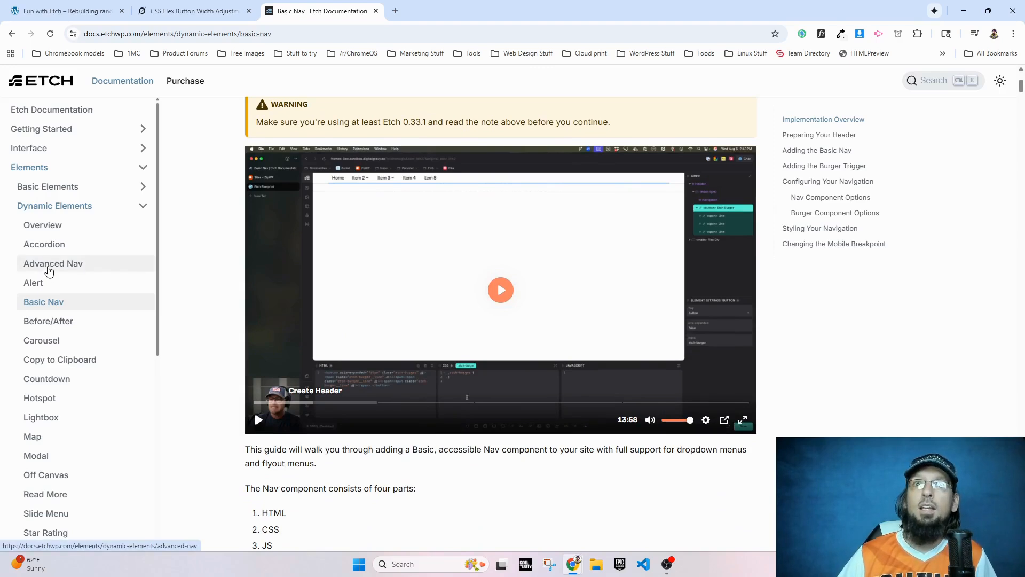
# Step: Compare the Advanced Nav and Basic Nav documentation pages, and read the description of the Advanced Nav element
pyautogui.click(49, 271)
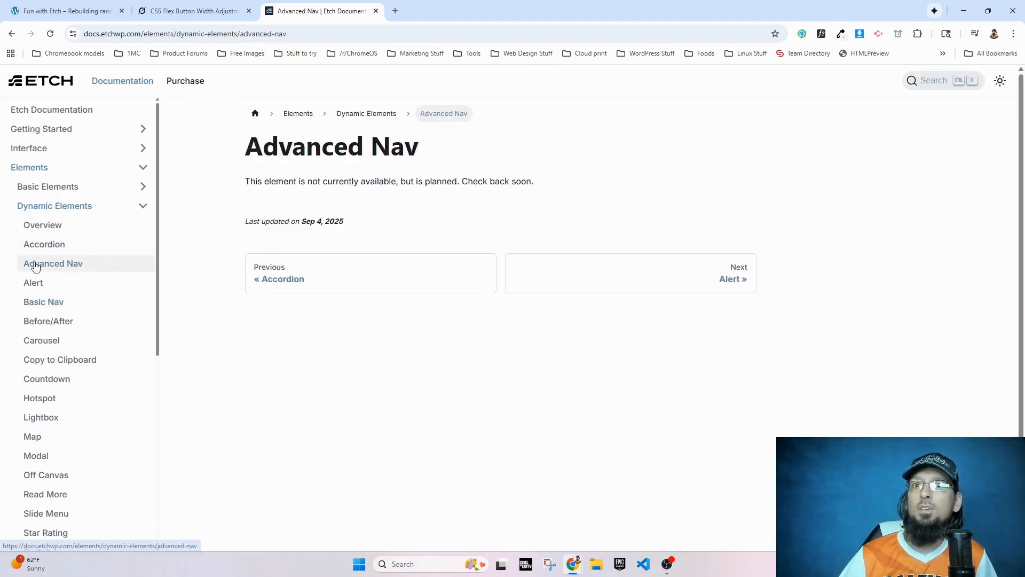
pyautogui.click(47, 304)
pyautogui.scroll(-4, 325, 342)
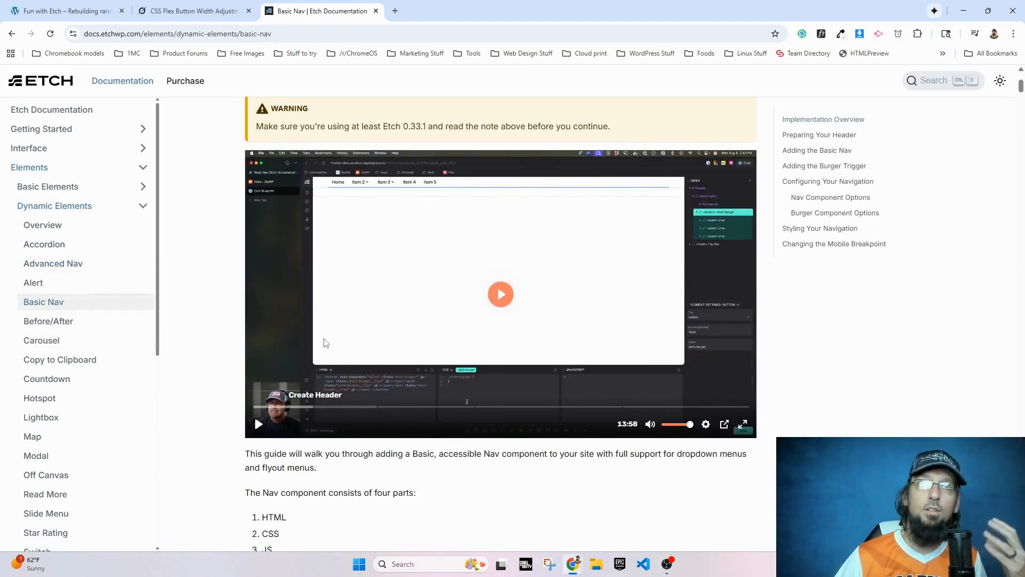
pyautogui.scroll(4, 315, 228)
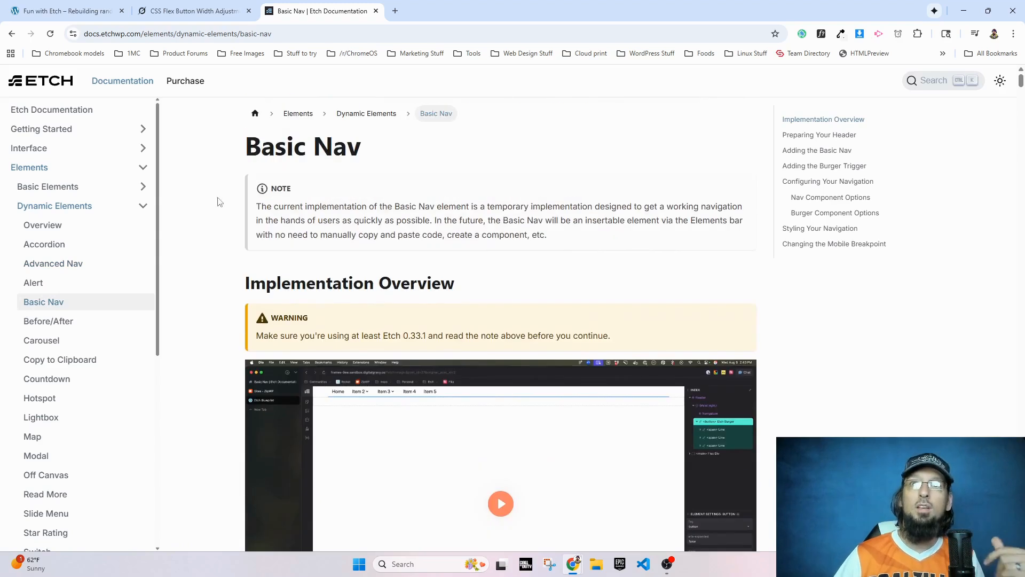
pyautogui.click(53, 270)
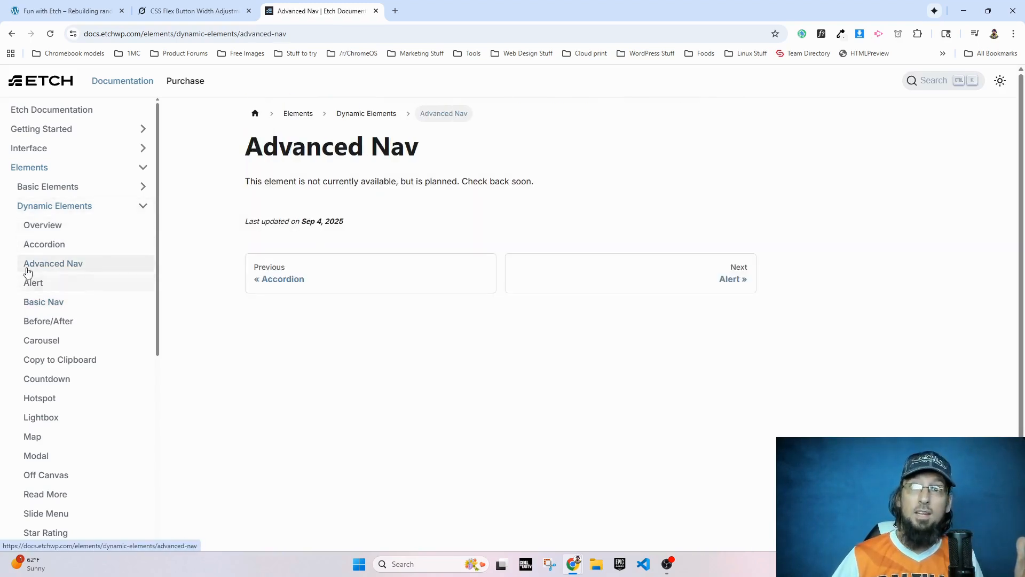
pyautogui.moveTo(247, 186)
pyautogui.mouseDown()
pyautogui.moveTo(602, 205)
pyautogui.moveTo(538, 187)
pyautogui.moveTo(231, 163)
pyautogui.moveTo(242, 185)
pyautogui.mouseUp()
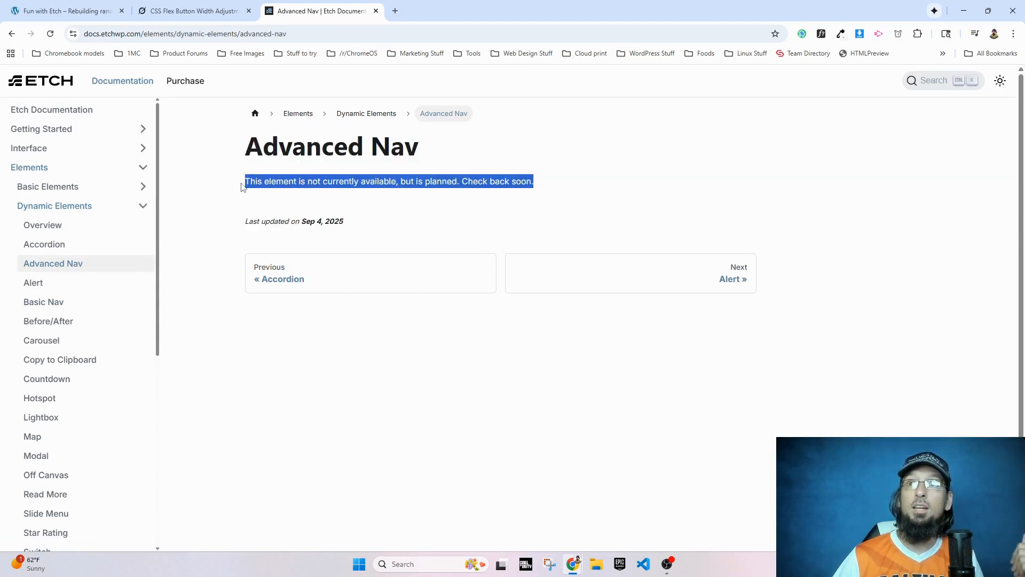
pyautogui.click(257, 183)
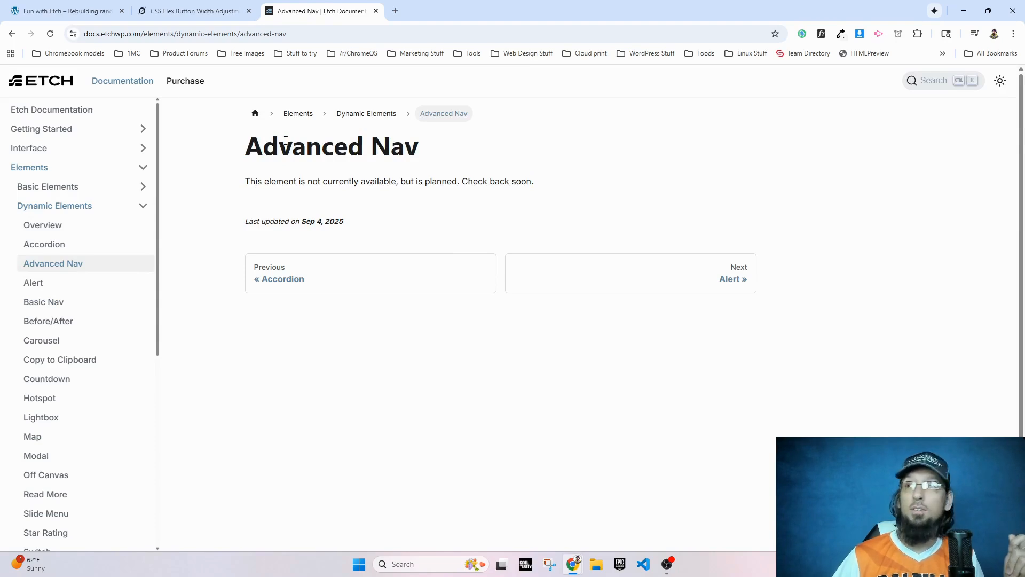